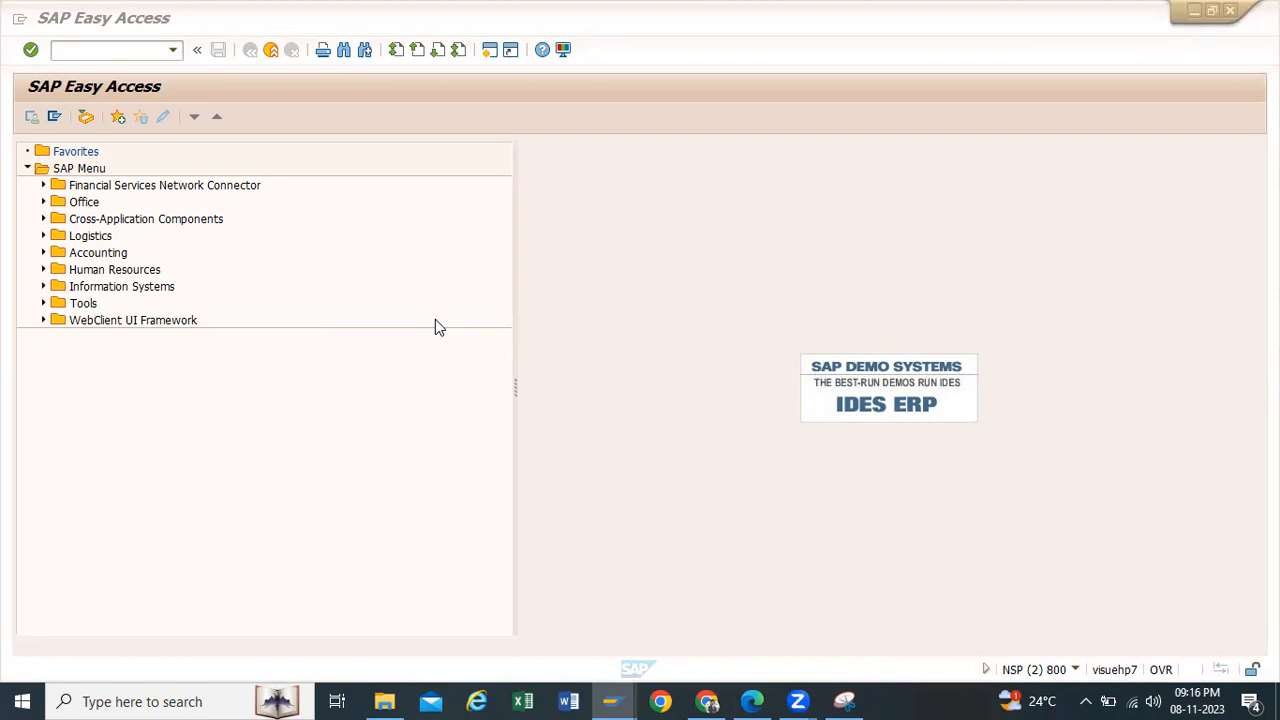
Step: Start the material creation transaction mm01
click(174, 50)
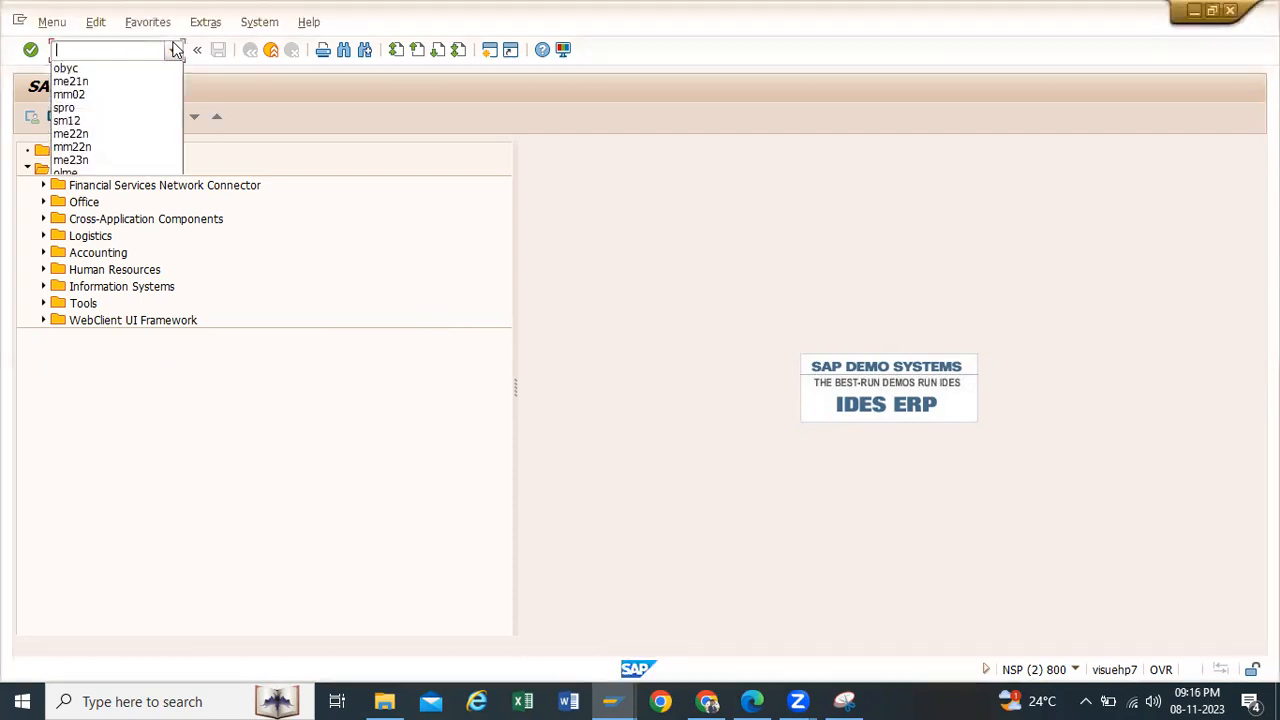
click(709, 231)
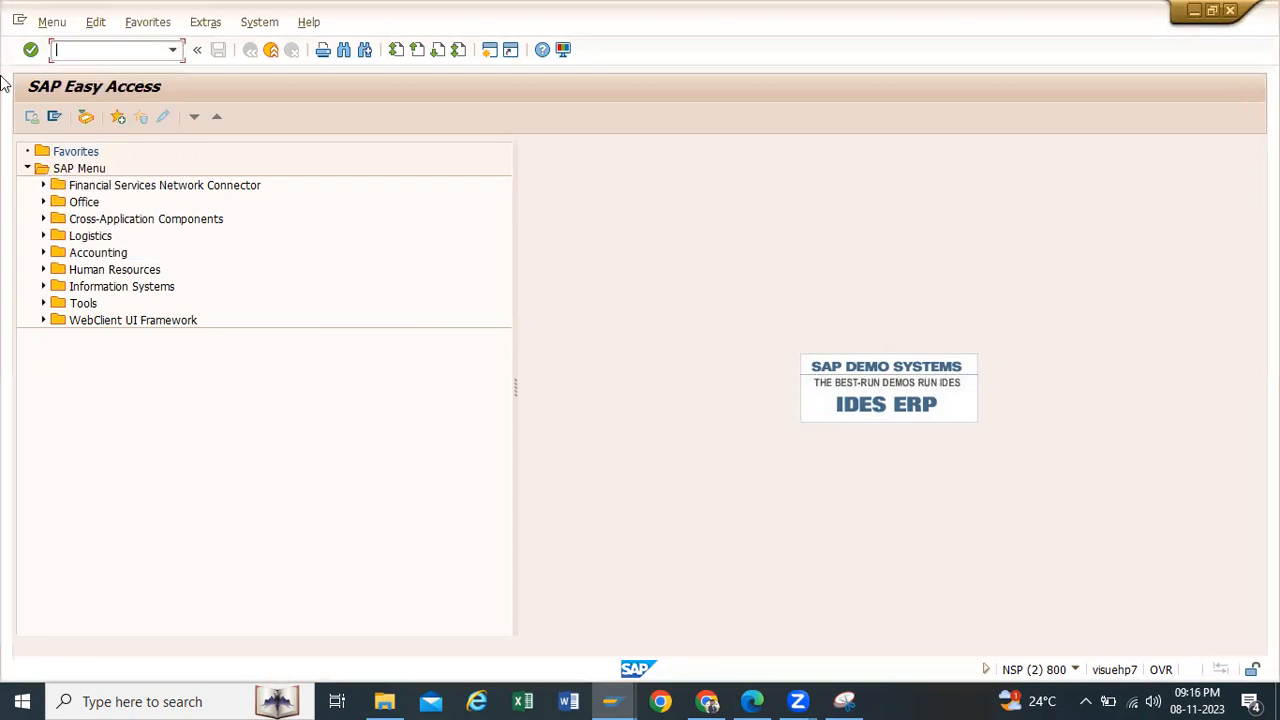
click(172, 50)
click(114, 48)
text(mm01)
key(Return)
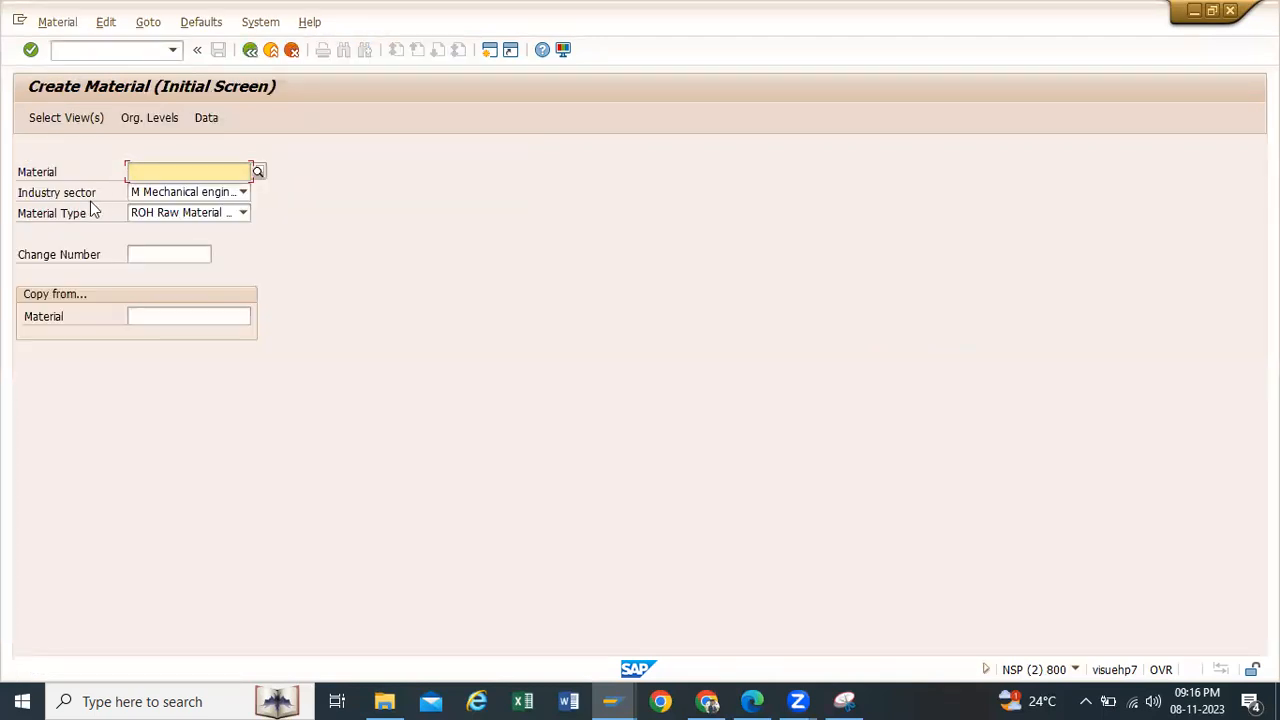
Step: Limit the new raw material's views to Basic Data 1, Purchasing, General Plant Data / Storage 1 and Accounting 1, and confirm the selection
key(Return)
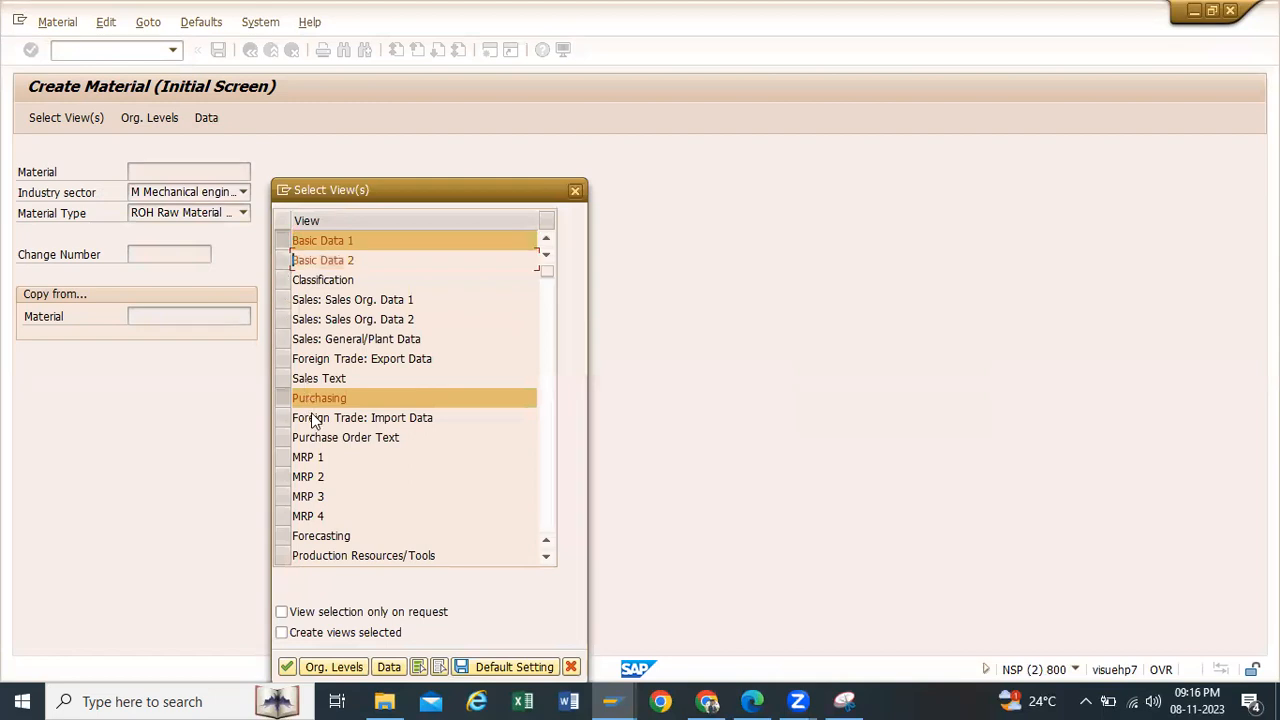
scroll(313, 412, down, 1)
scroll(313, 412, down, 1)
click(285, 474)
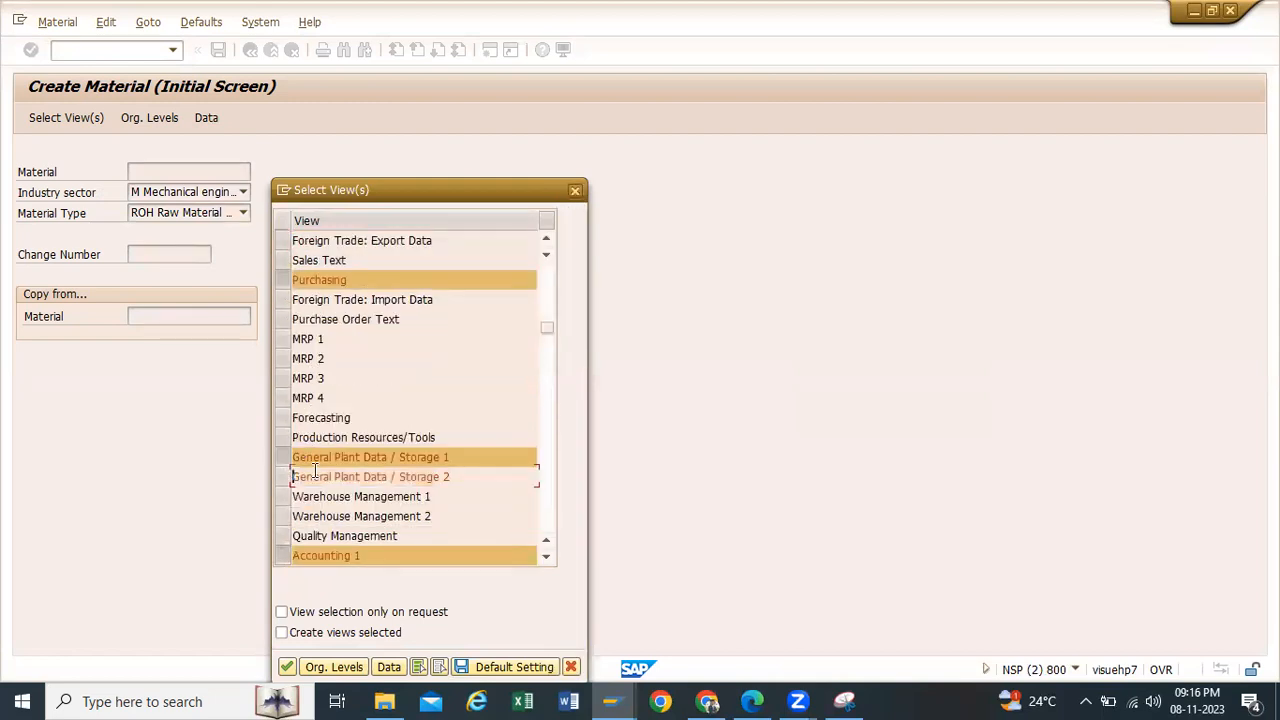
scroll(284, 490, down, 1)
click(281, 519)
drag(461, 194, 463, 98)
click(303, 552)
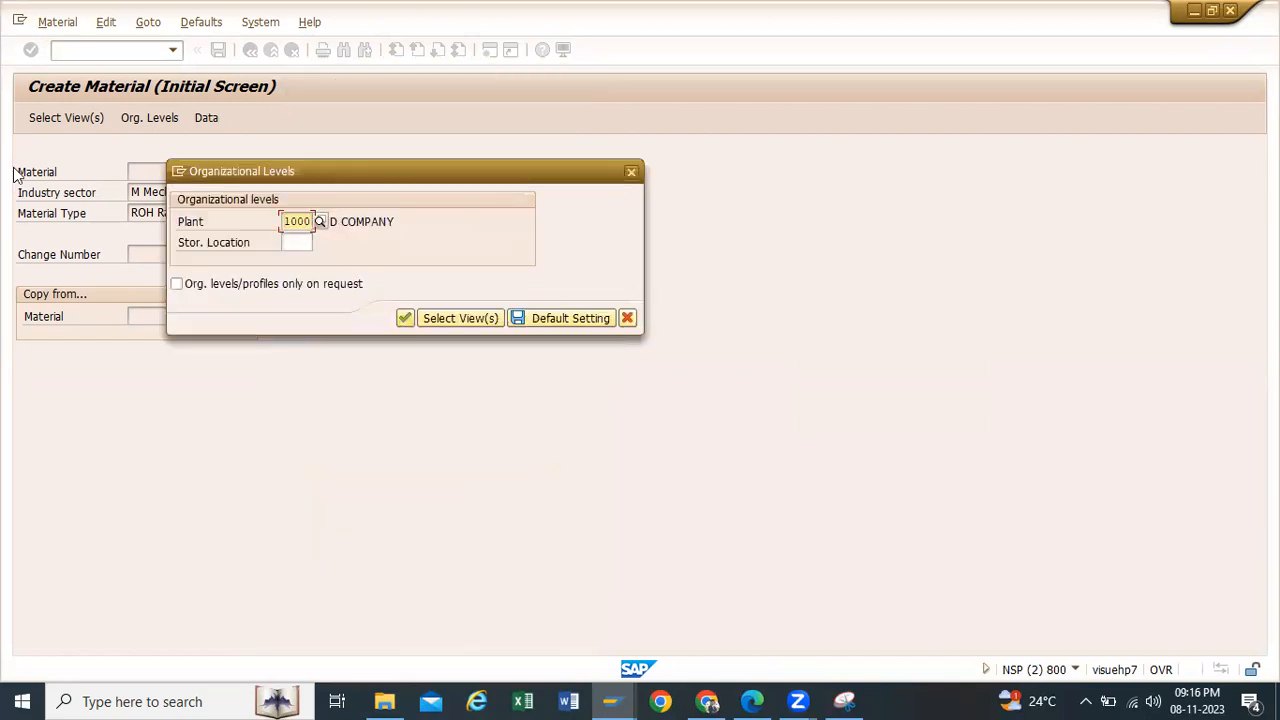
Step: Set the organizational levels to plant TP10 and storage location RM00, and confirm them
key(BackSpace)
key(BackSpace)
key(BackSpace)
key(BackSpace)
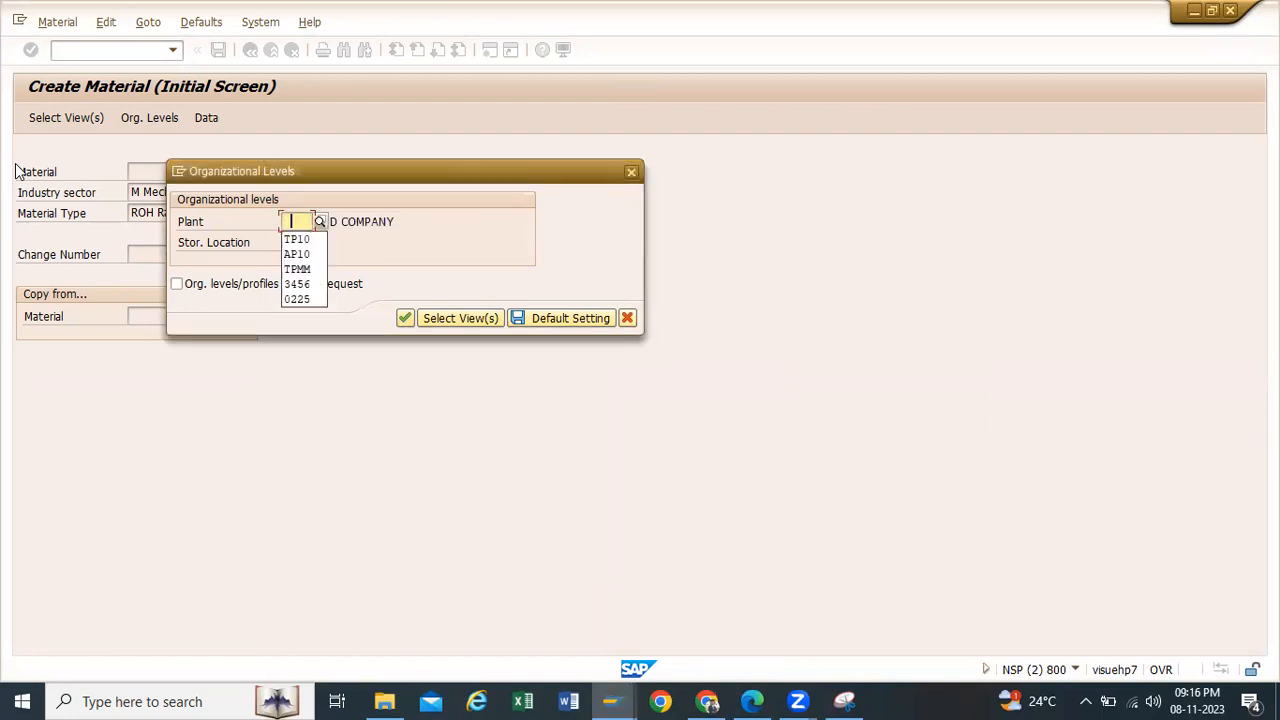
click(296, 239)
click(290, 242)
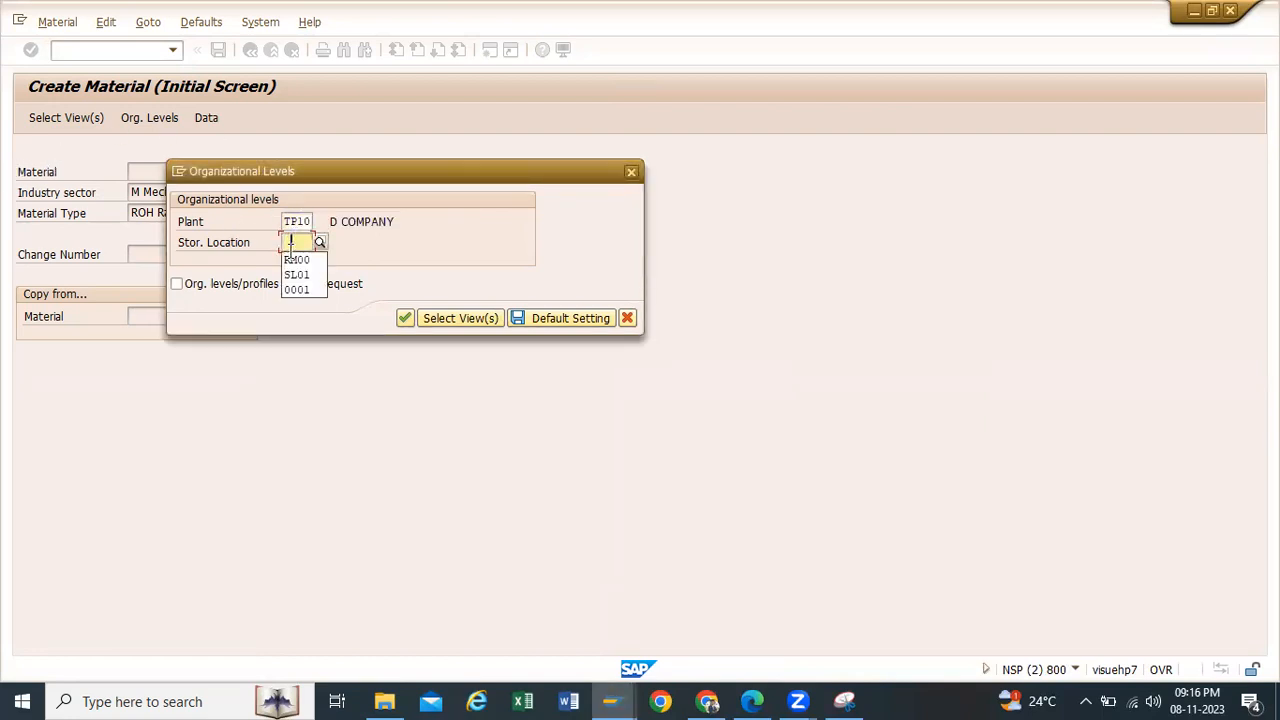
click(296, 259)
click(405, 318)
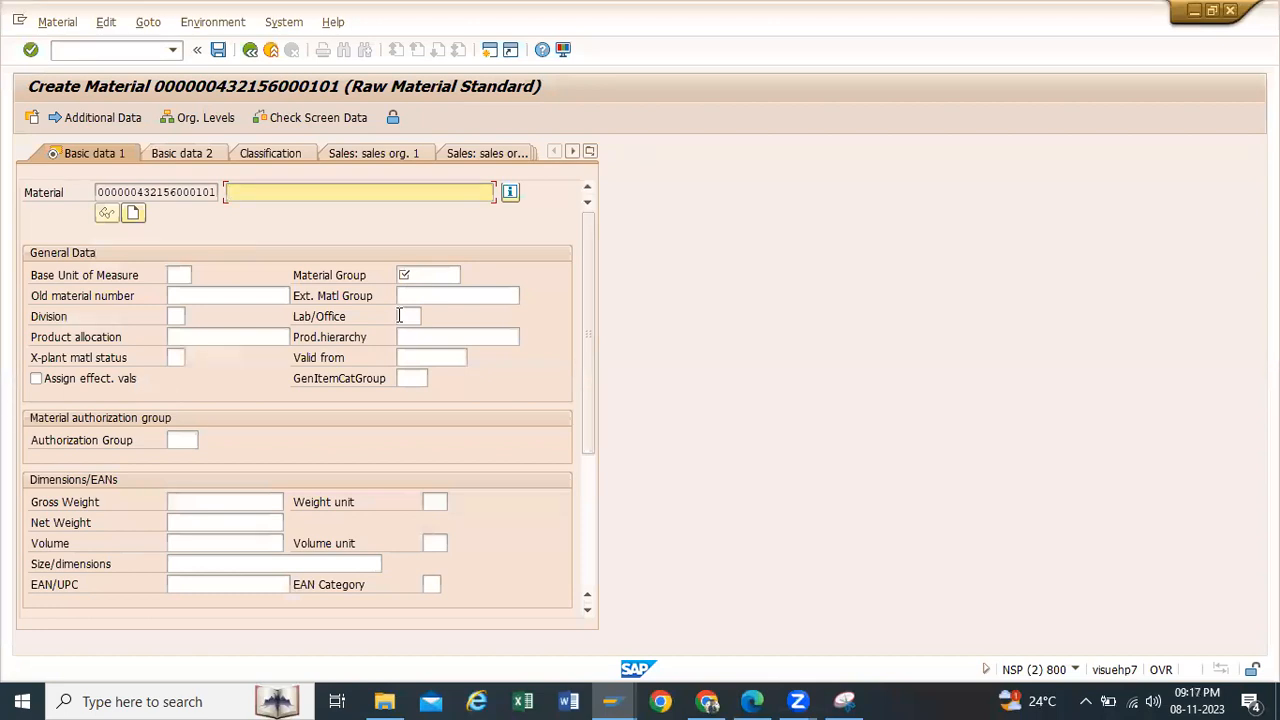
Step: Describe the material as Servo 220 Oil with base unit of measure L and material group 0001, and continue to the purchasing data
text(Servo 220 Oil)
click(180, 274)
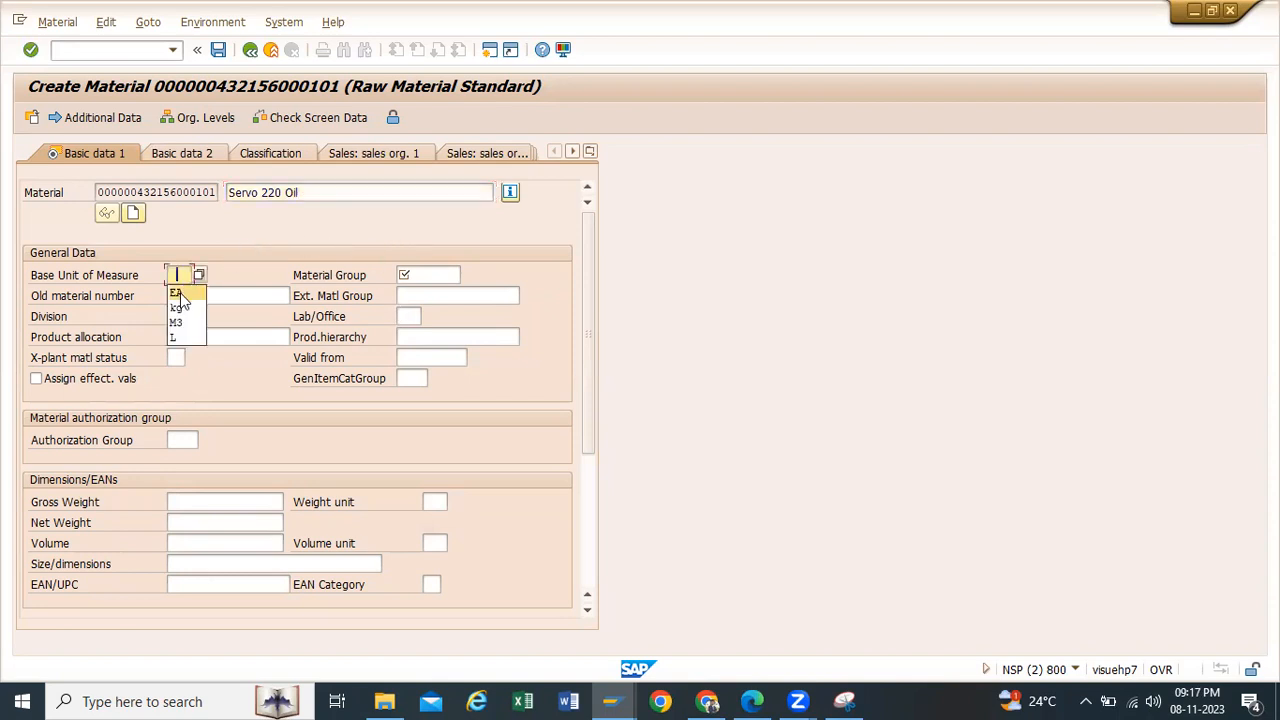
click(173, 337)
click(400, 277)
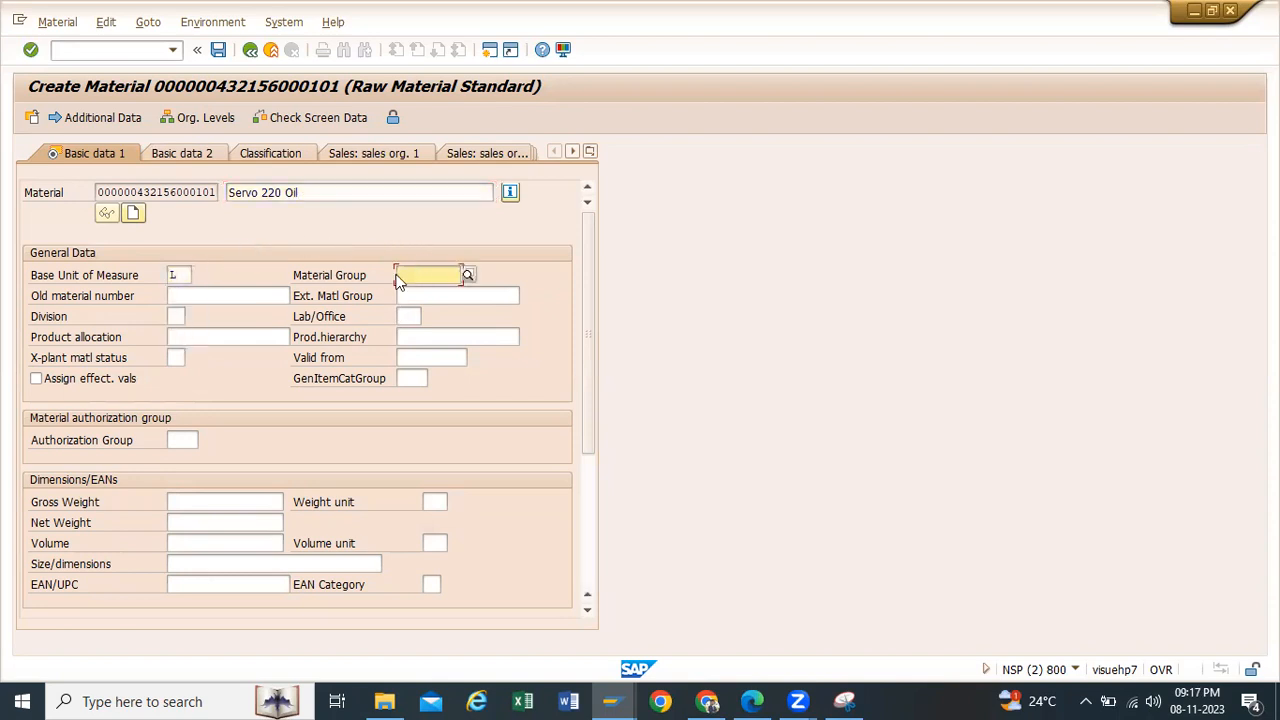
text(0)
click(412, 294)
key(Return)
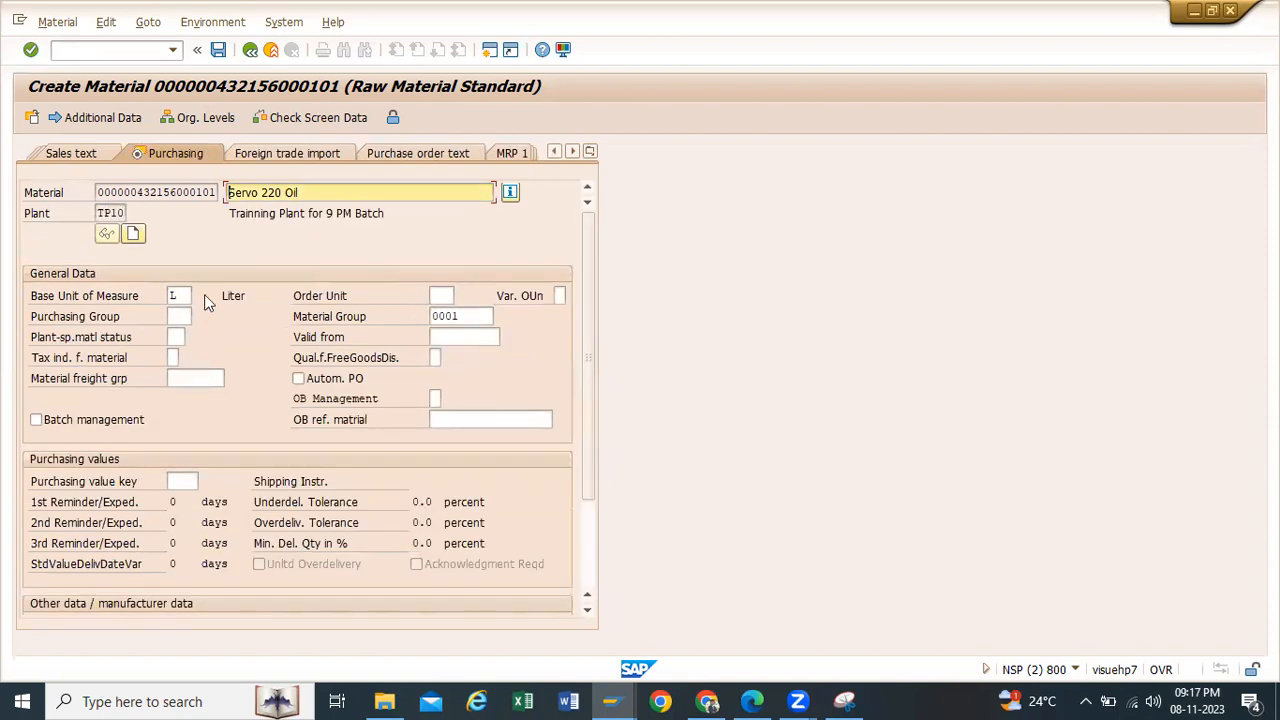
Step: Enter purchasing group tp1 and continue through the plant storage data to the accounting data
click(175, 316)
text(t)
click(178, 336)
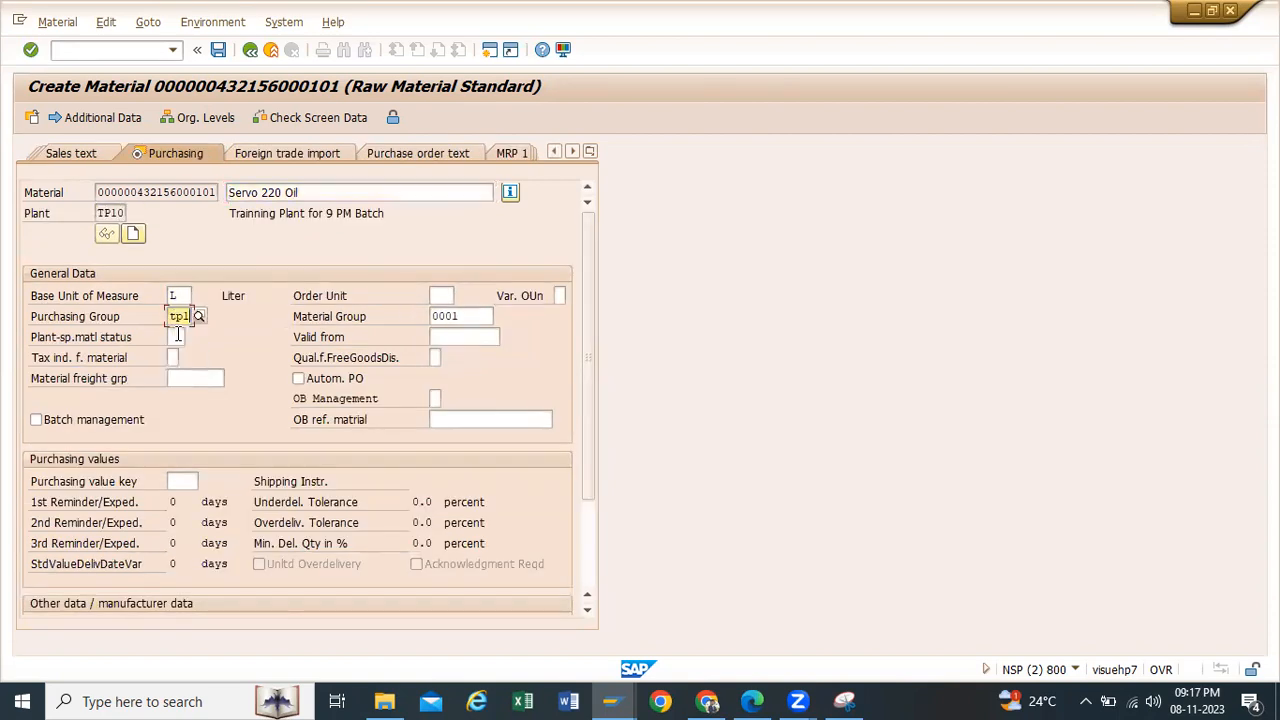
key(Return)
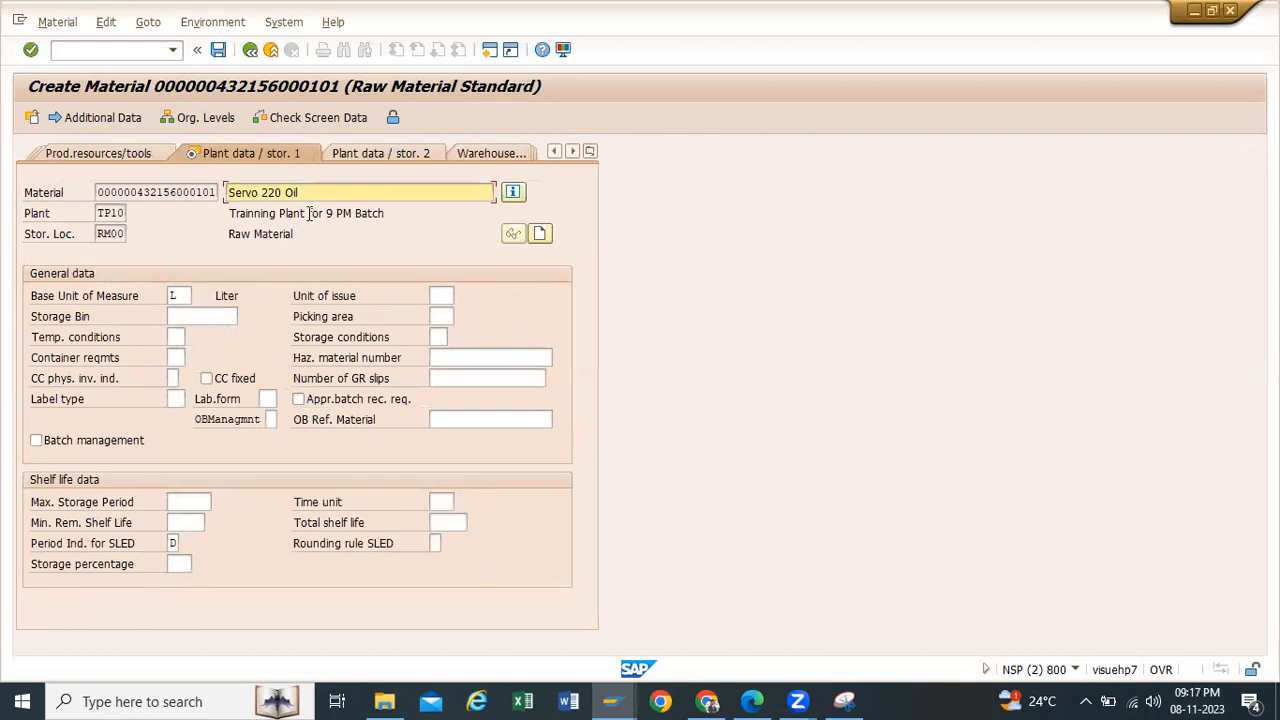
drag(315, 190, 33, 147)
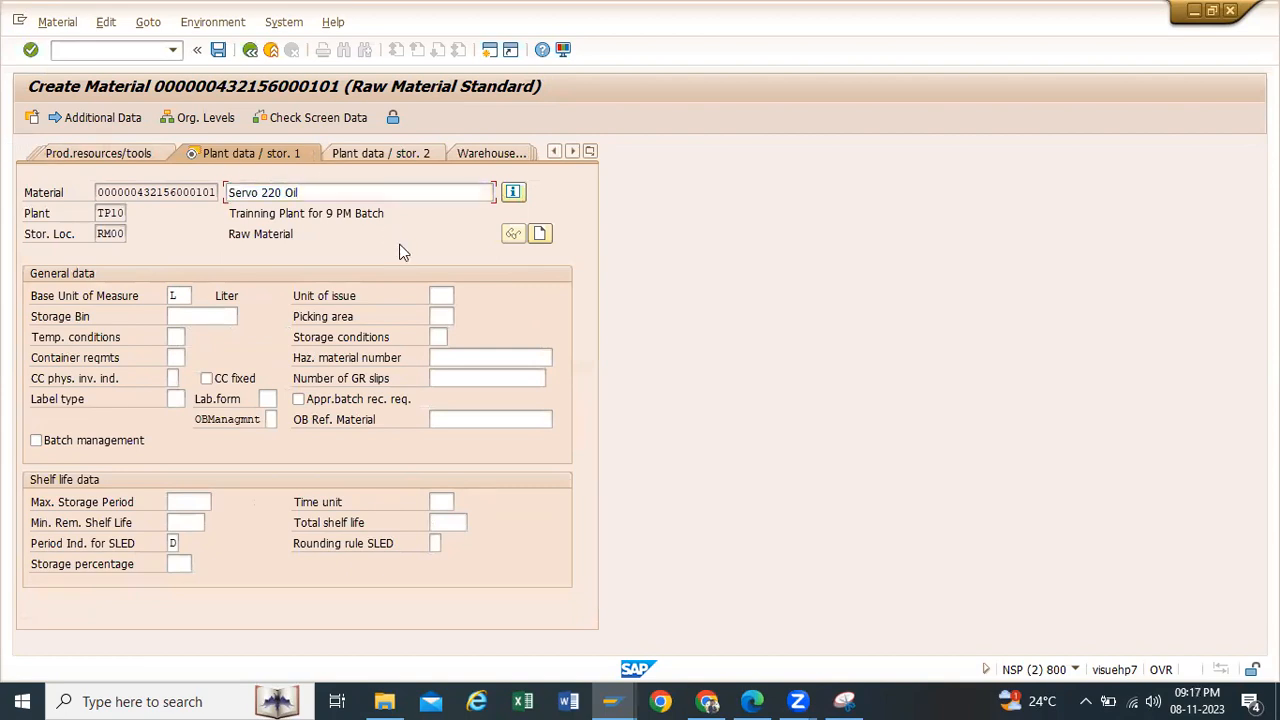
key(Return)
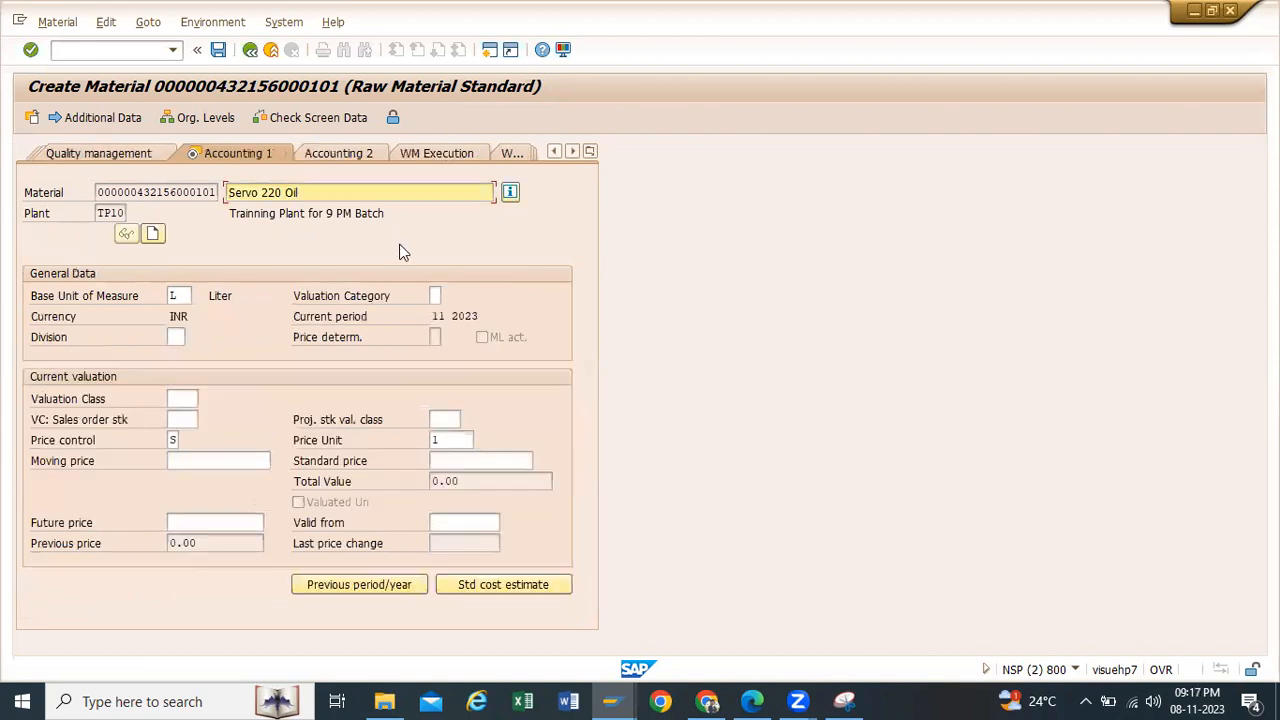
Step: Set the material's valuation class to 3000 and its price control to V
click(195, 398)
click(195, 398)
click(192, 418)
click(177, 440)
key(BackSpace)
text(V)
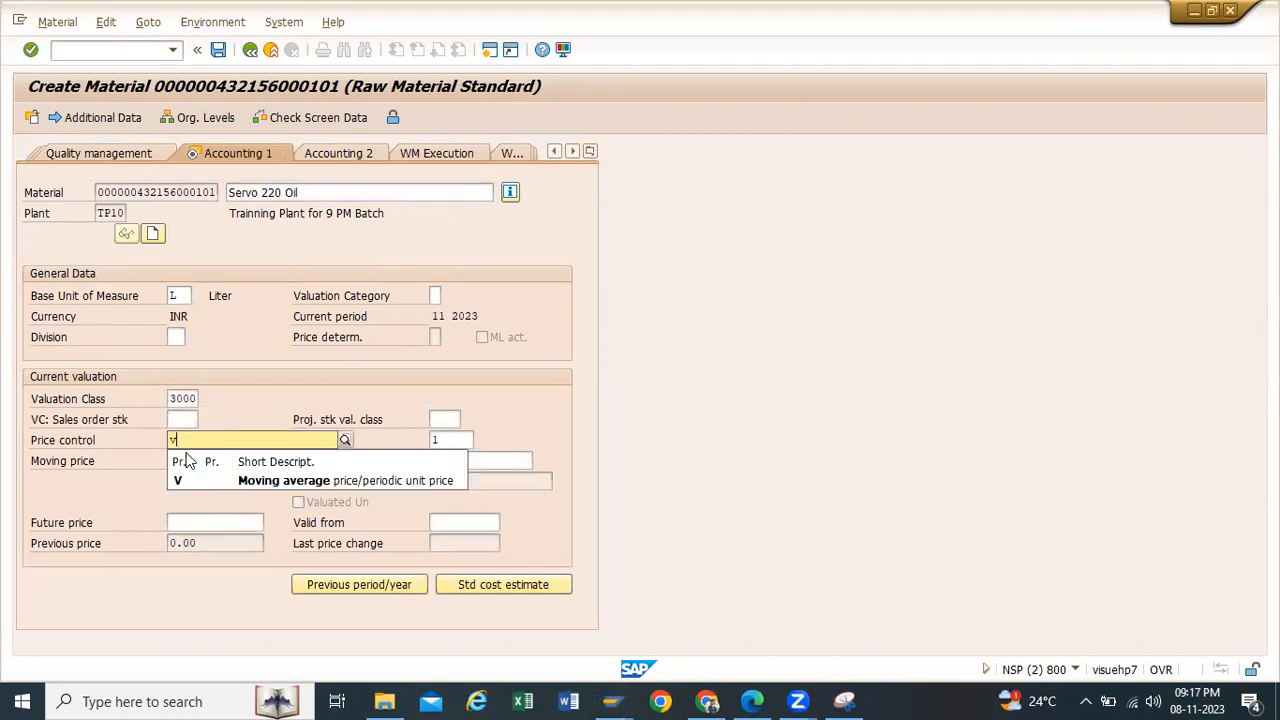
Step: Enter a moving price of 100 and save the new material
click(187, 460)
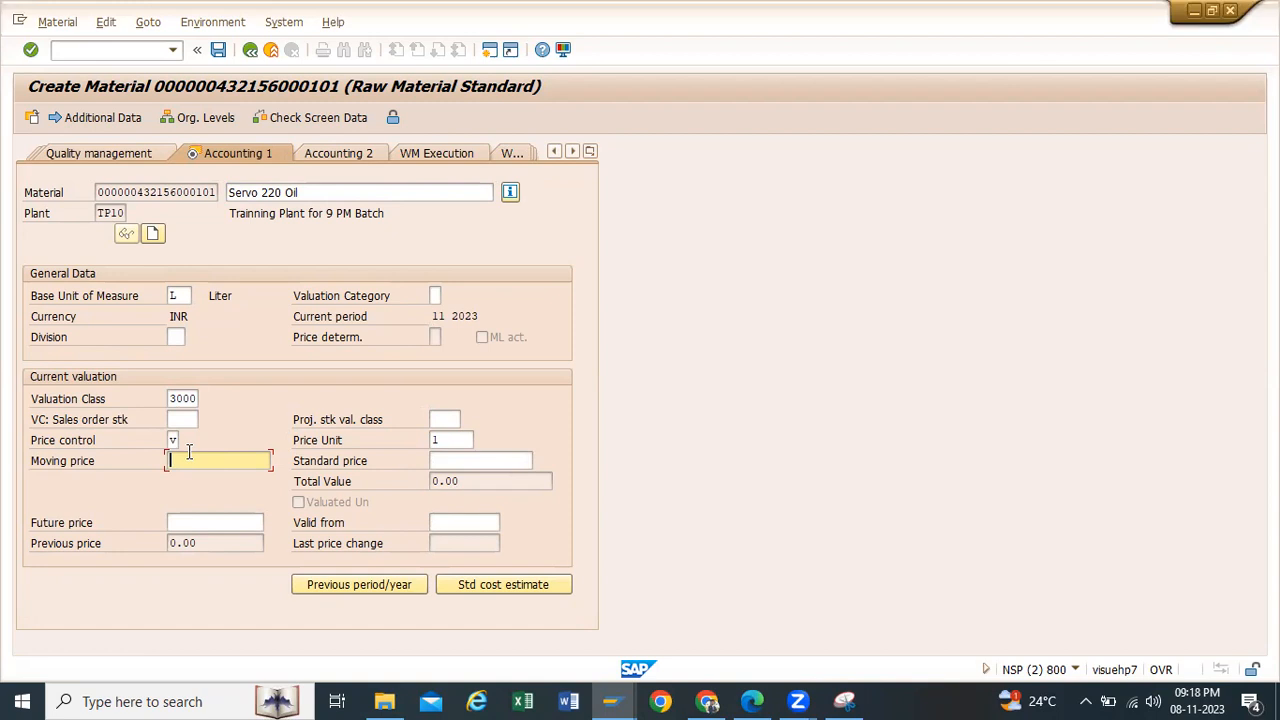
text(100)
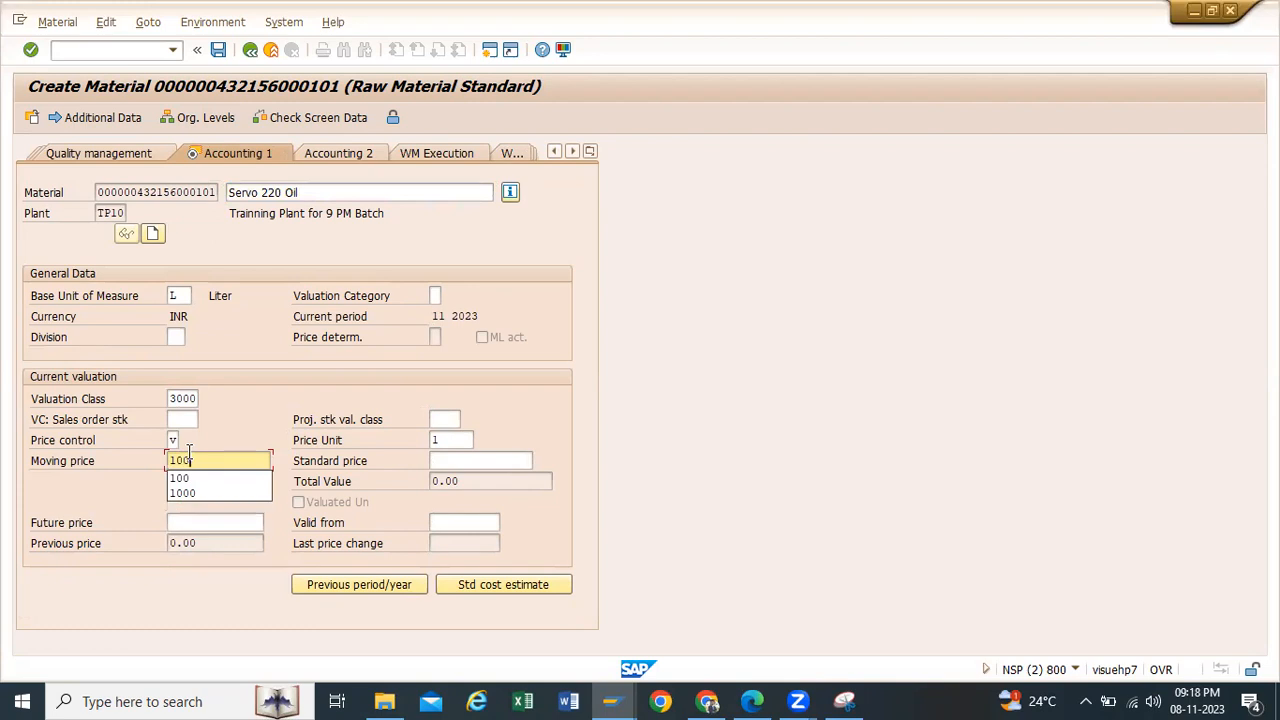
key(Return)
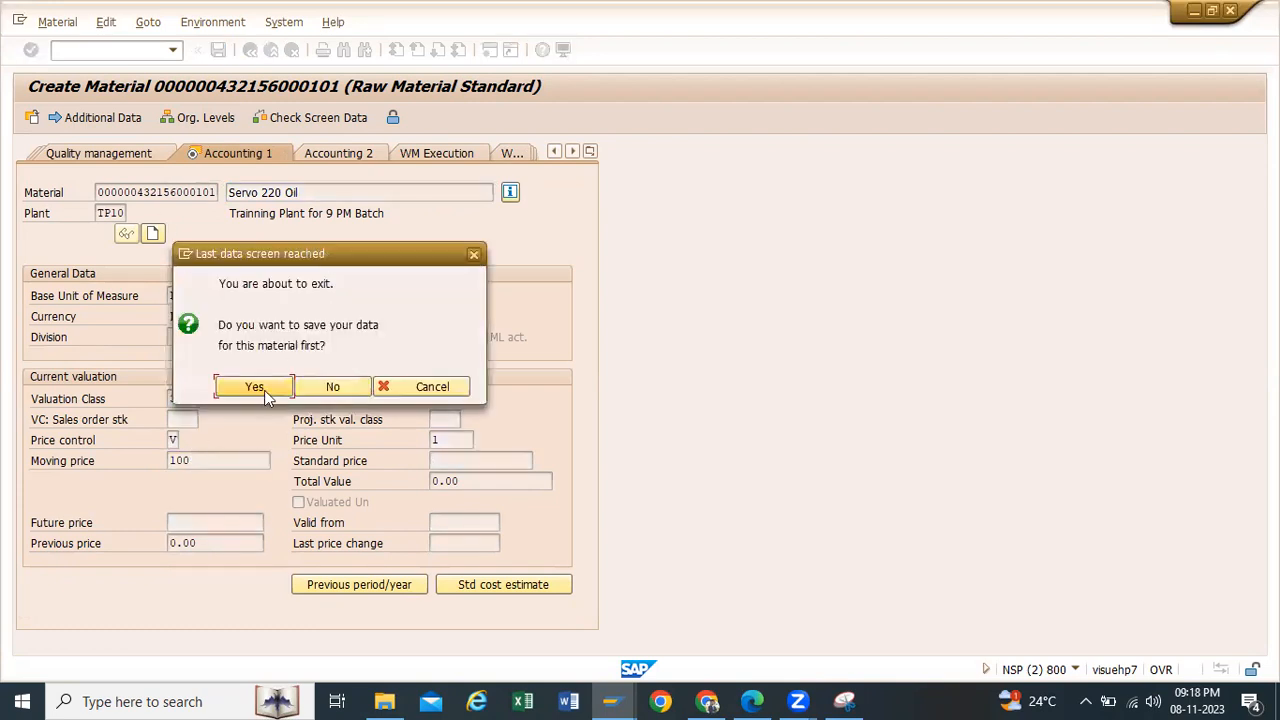
click(255, 387)
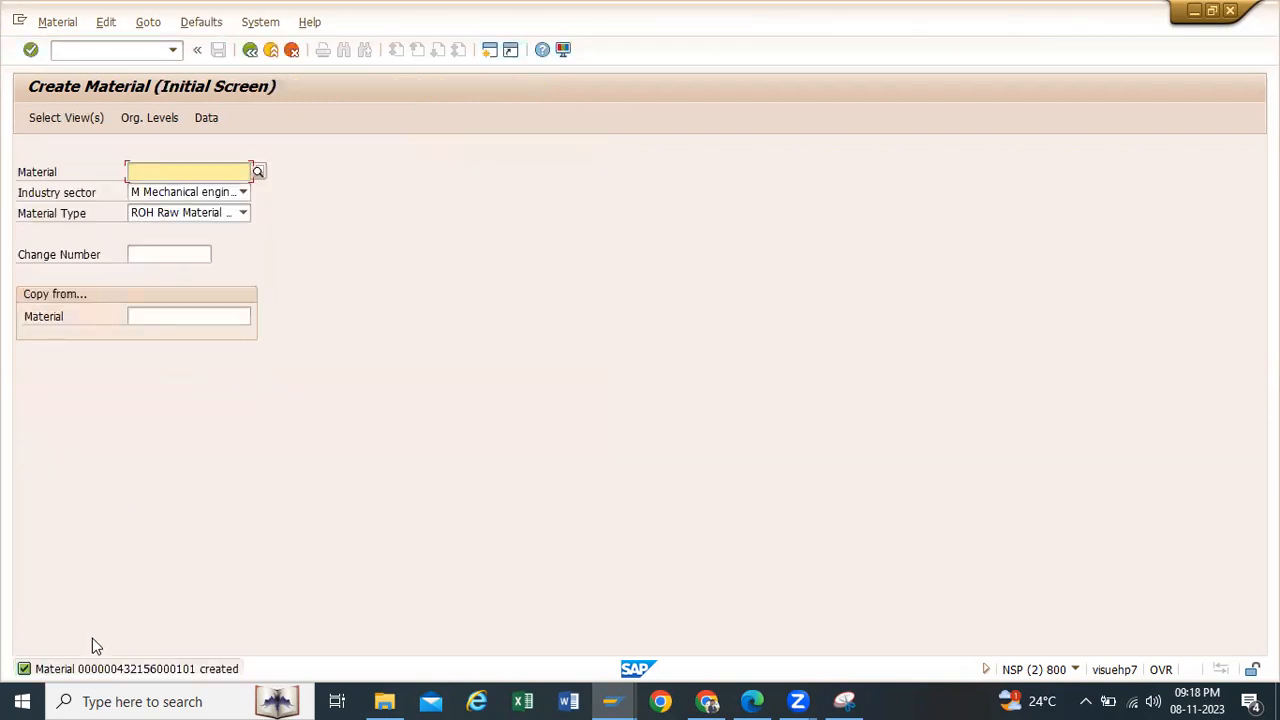
Step: Open the details of the material creation message, highlight the new material number and close the details
click(85, 670)
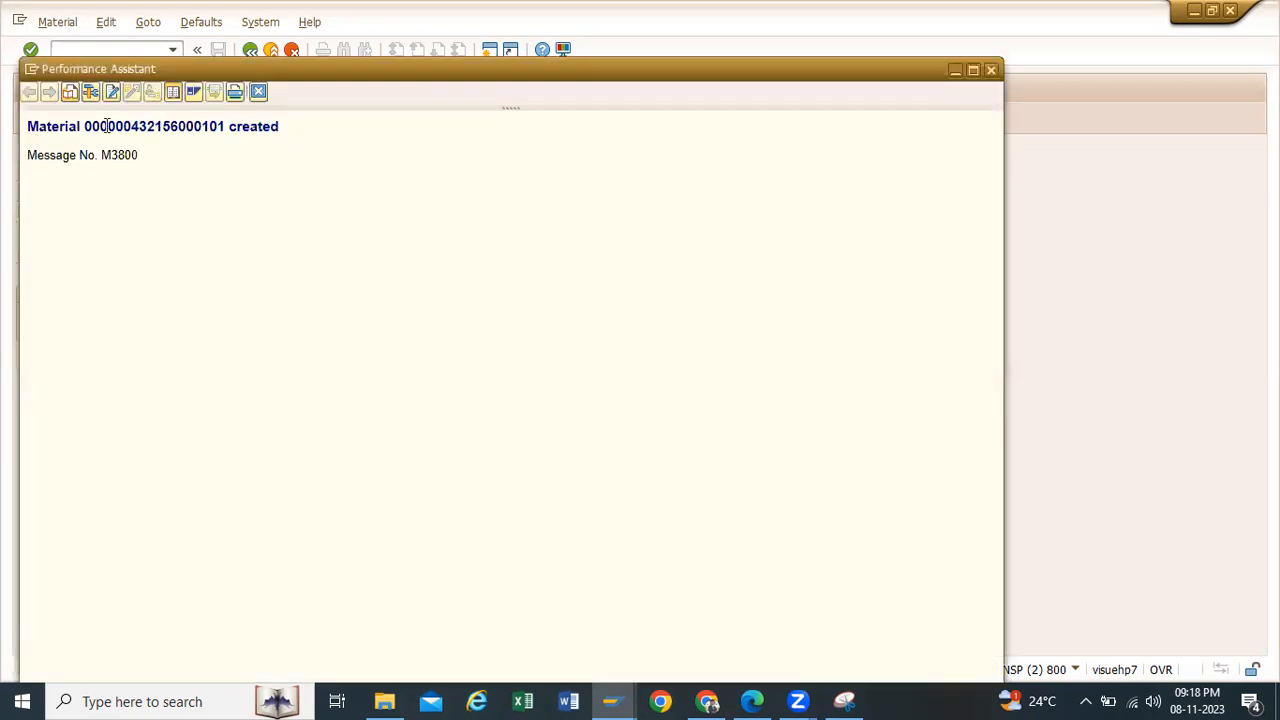
drag(84, 126, 225, 132)
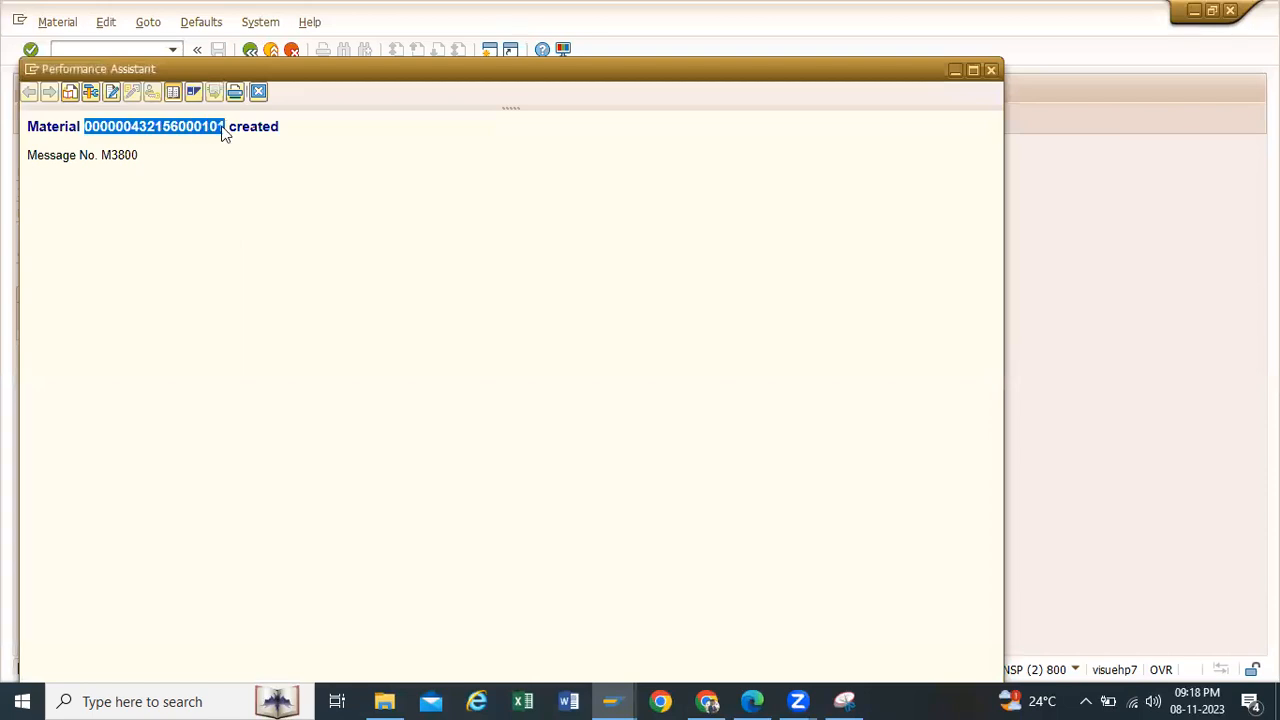
click(992, 70)
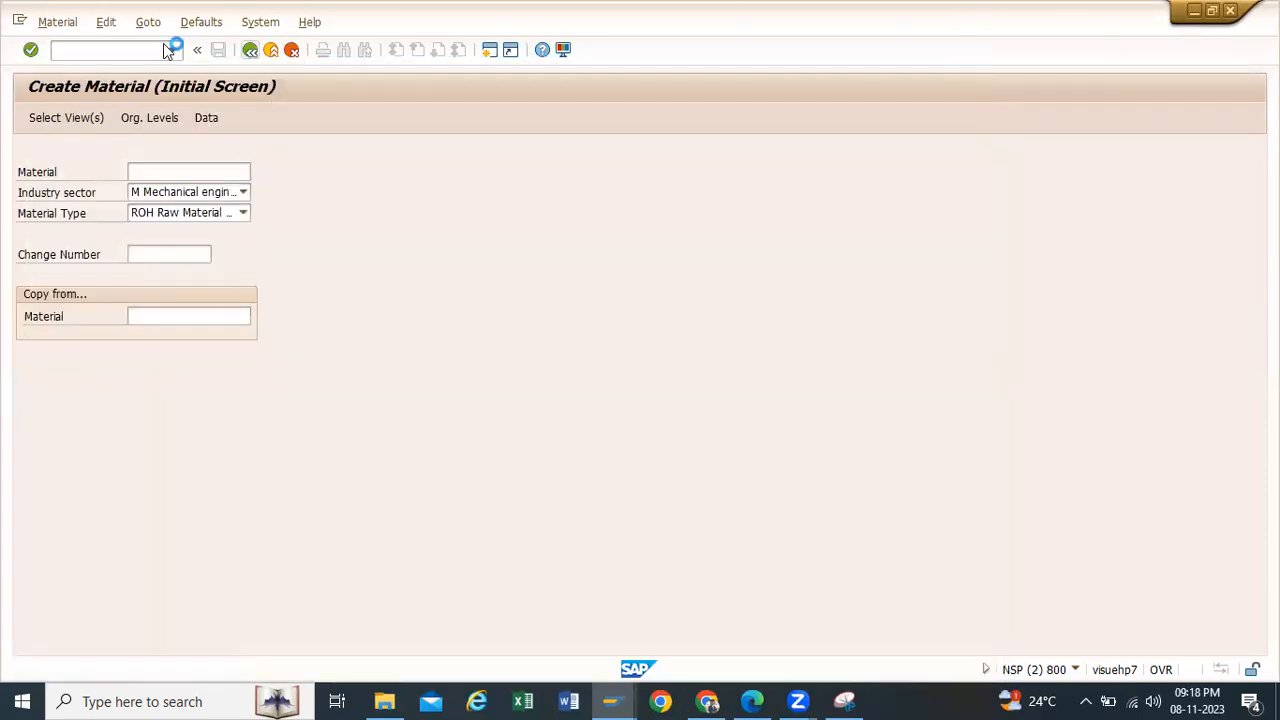
Step: Start the material change transaction mm02 and bring up the view selection for the newly created material
text(mm02)
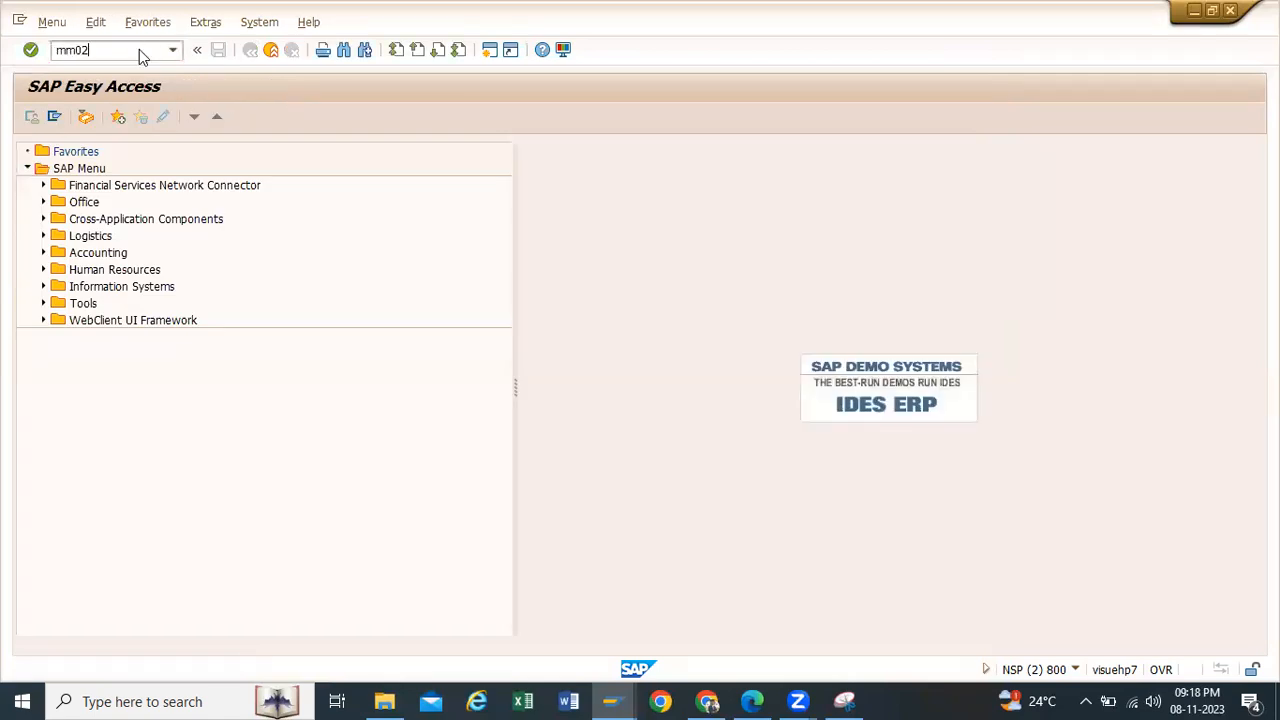
key(Return)
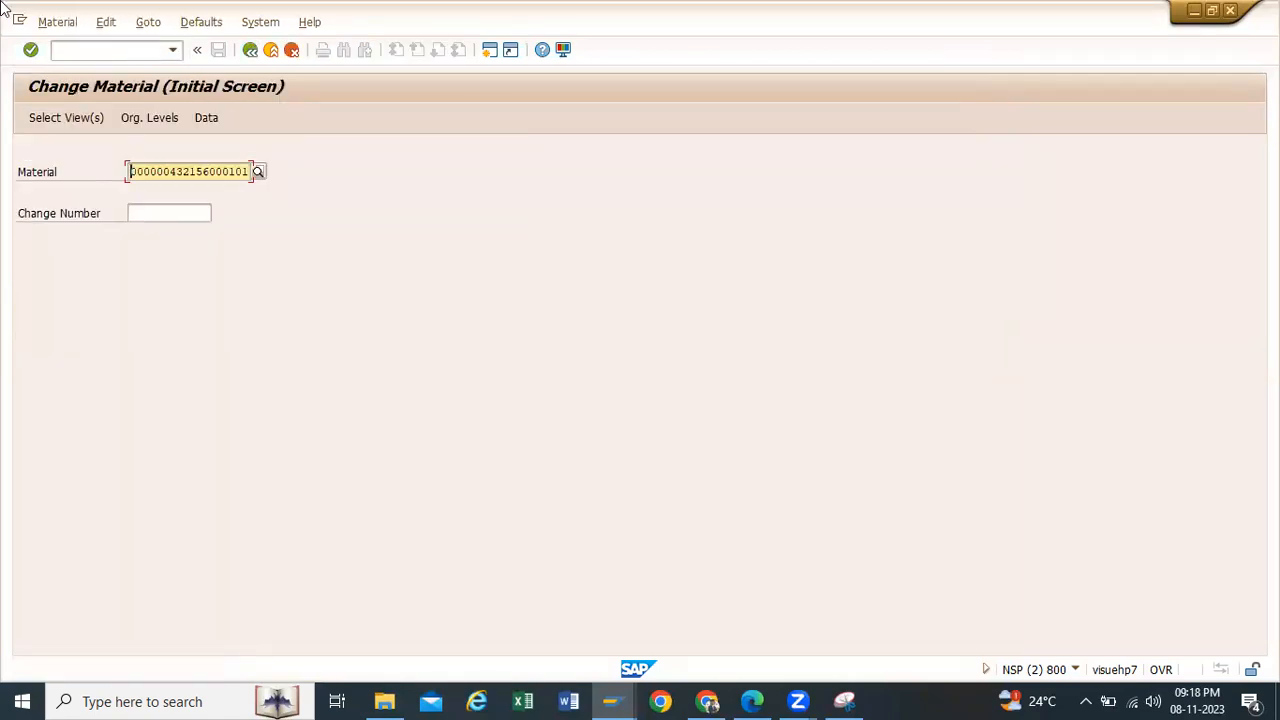
key(Return)
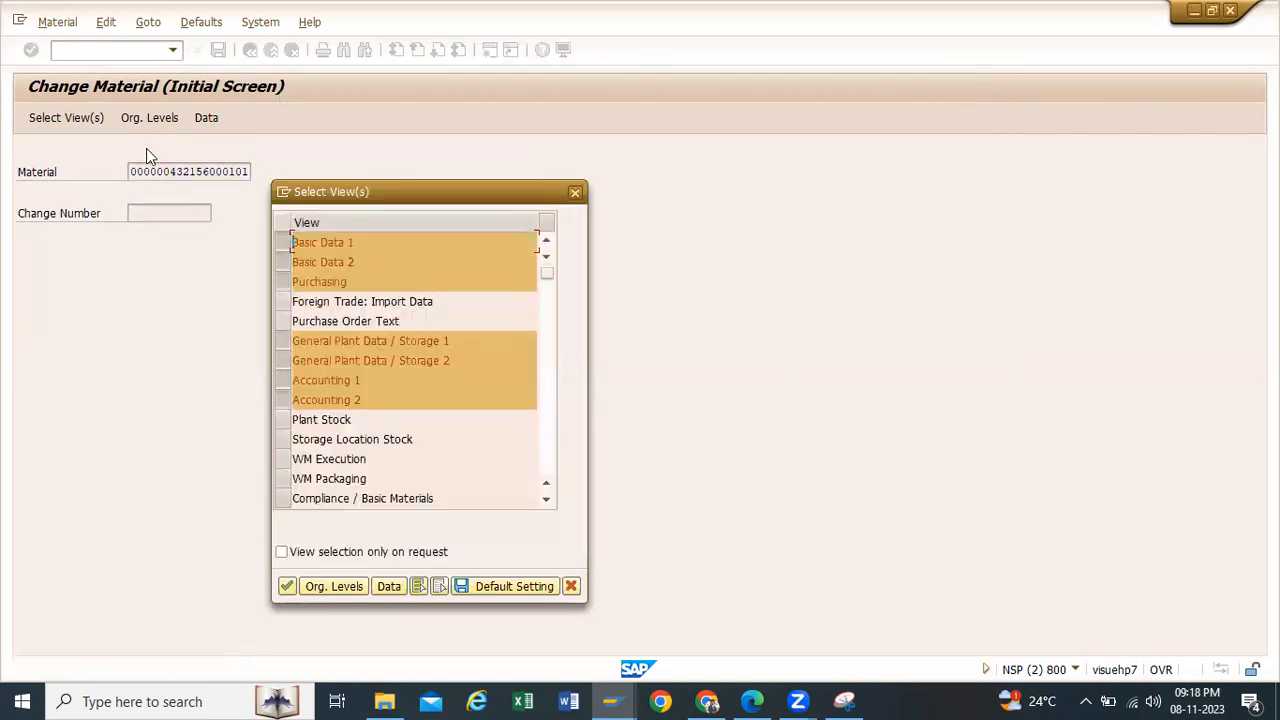
Step: Keep only the General Plant Data / Storage 1 and Storage 2 views selected, and confirm the selection
click(281, 262)
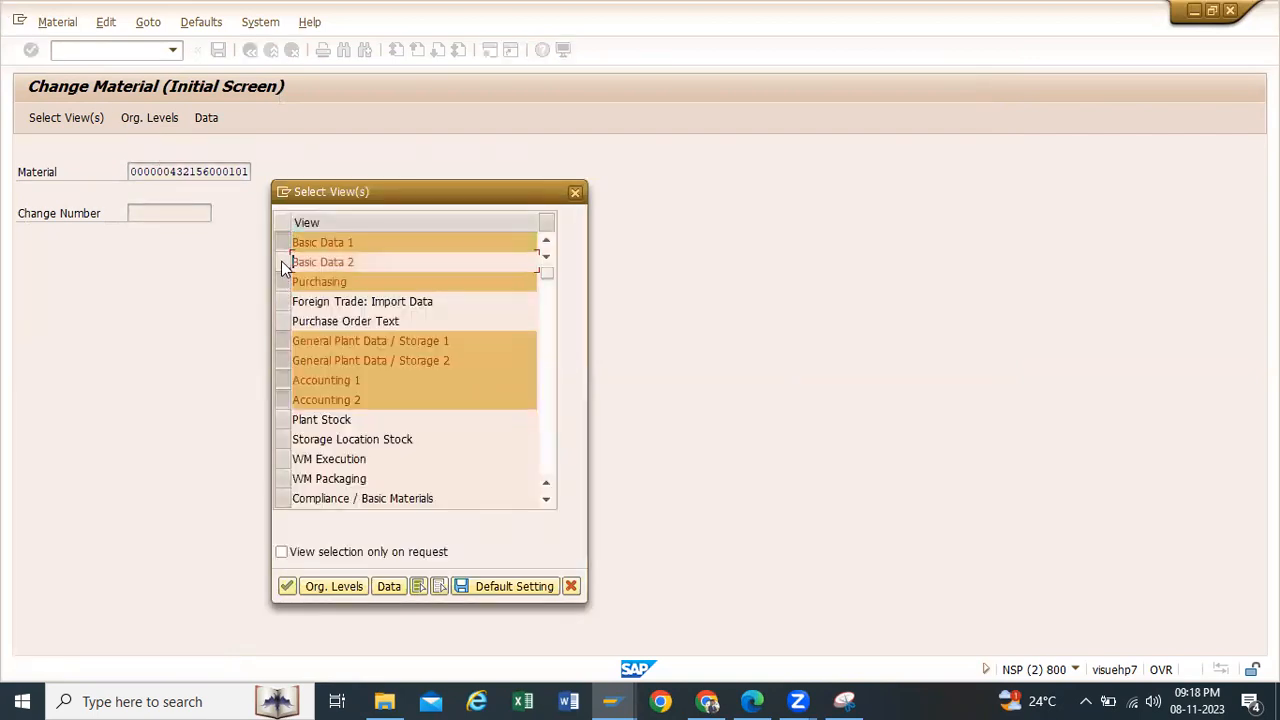
click(284, 243)
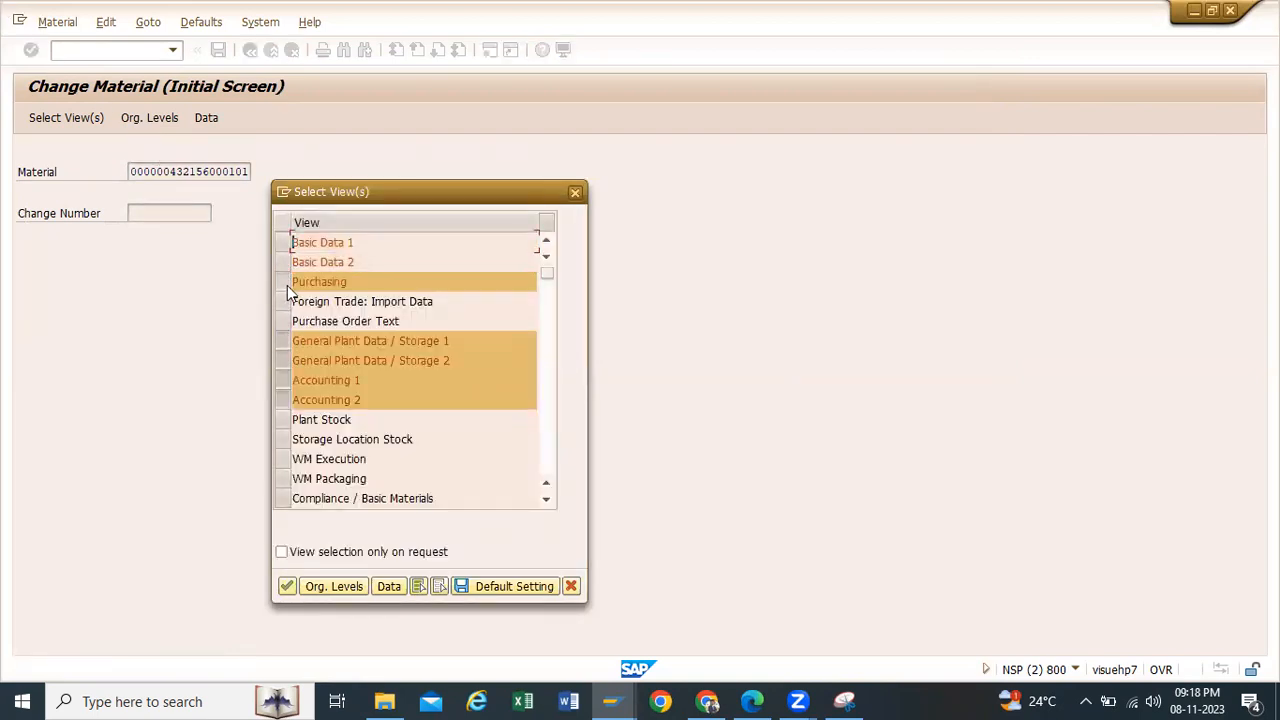
click(284, 281)
click(282, 380)
click(283, 400)
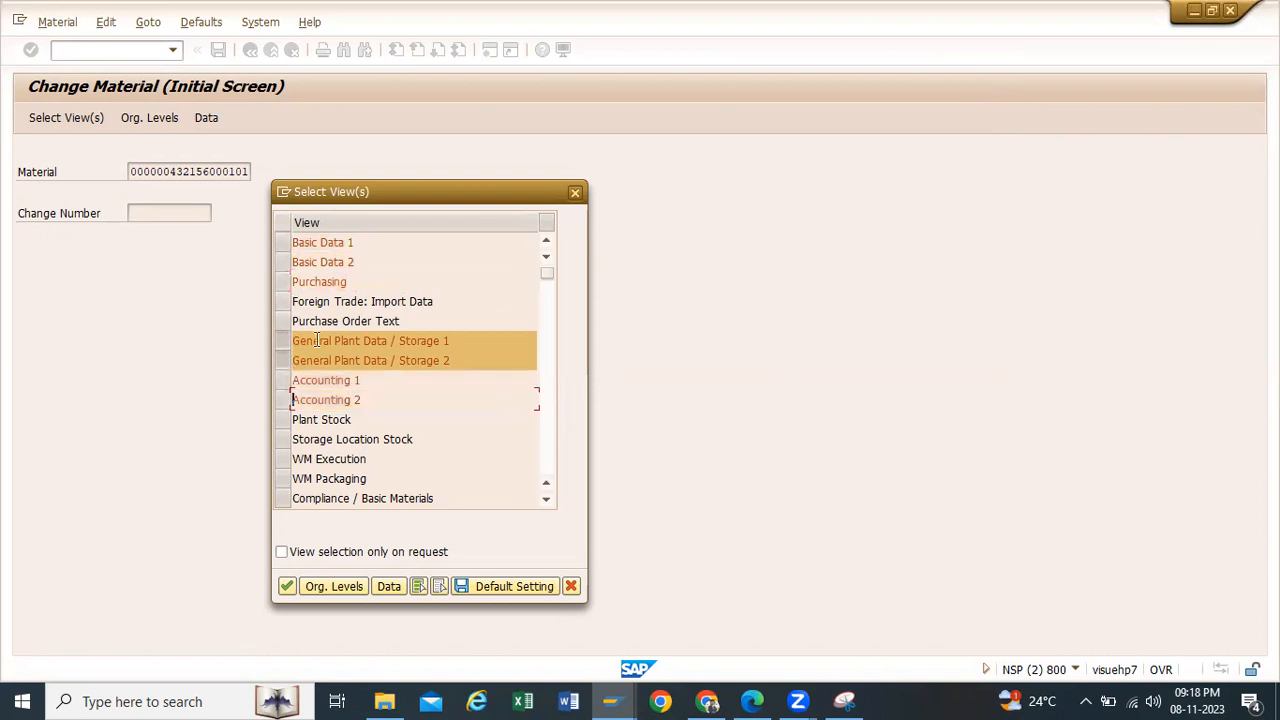
click(287, 586)
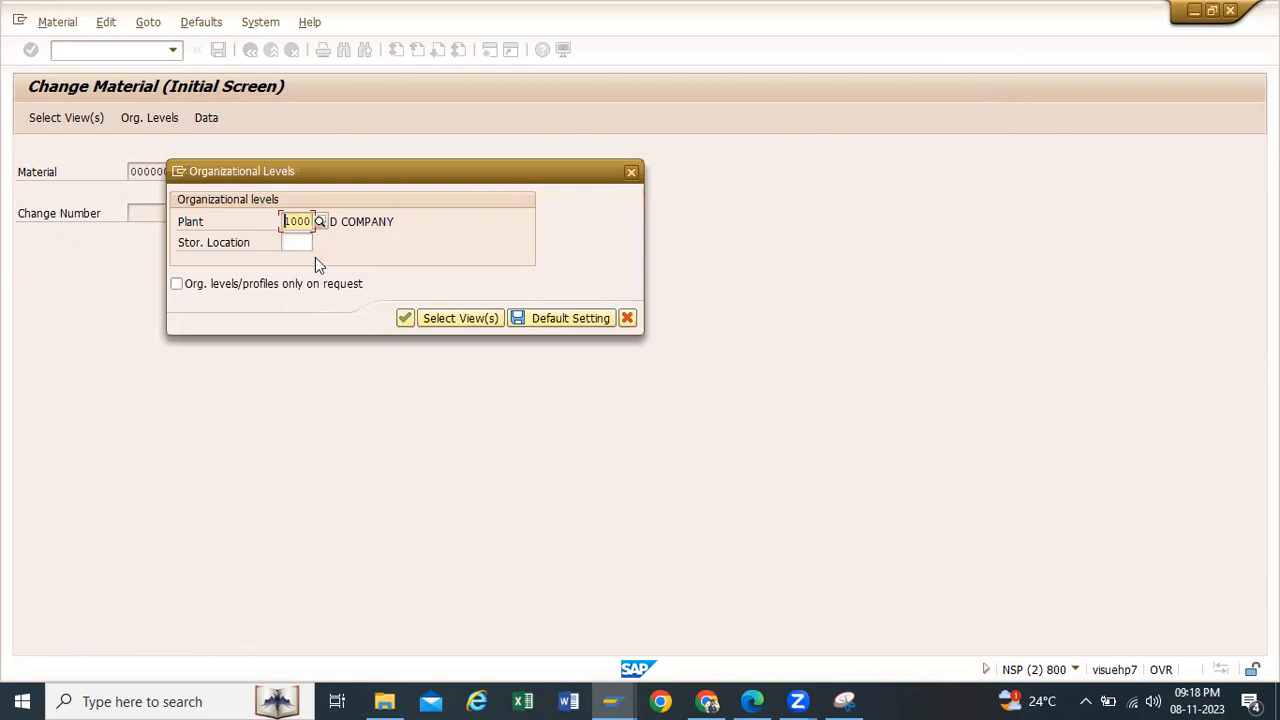
Step: Open the material's plant data for plant TP10 and storage location RM00
key(Right)
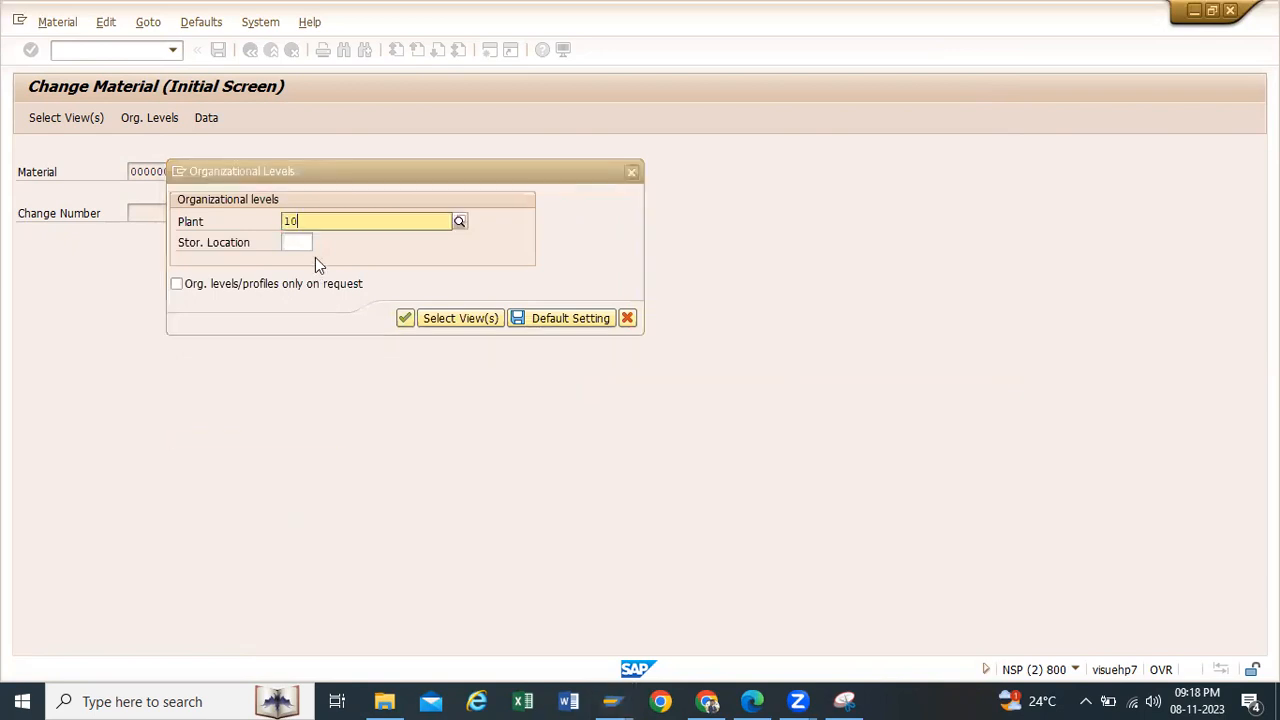
key(BackSpace)
key(BackSpace)
key(BackSpace)
key(BackSpace)
click(292, 241)
click(292, 241)
click(297, 261)
click(405, 318)
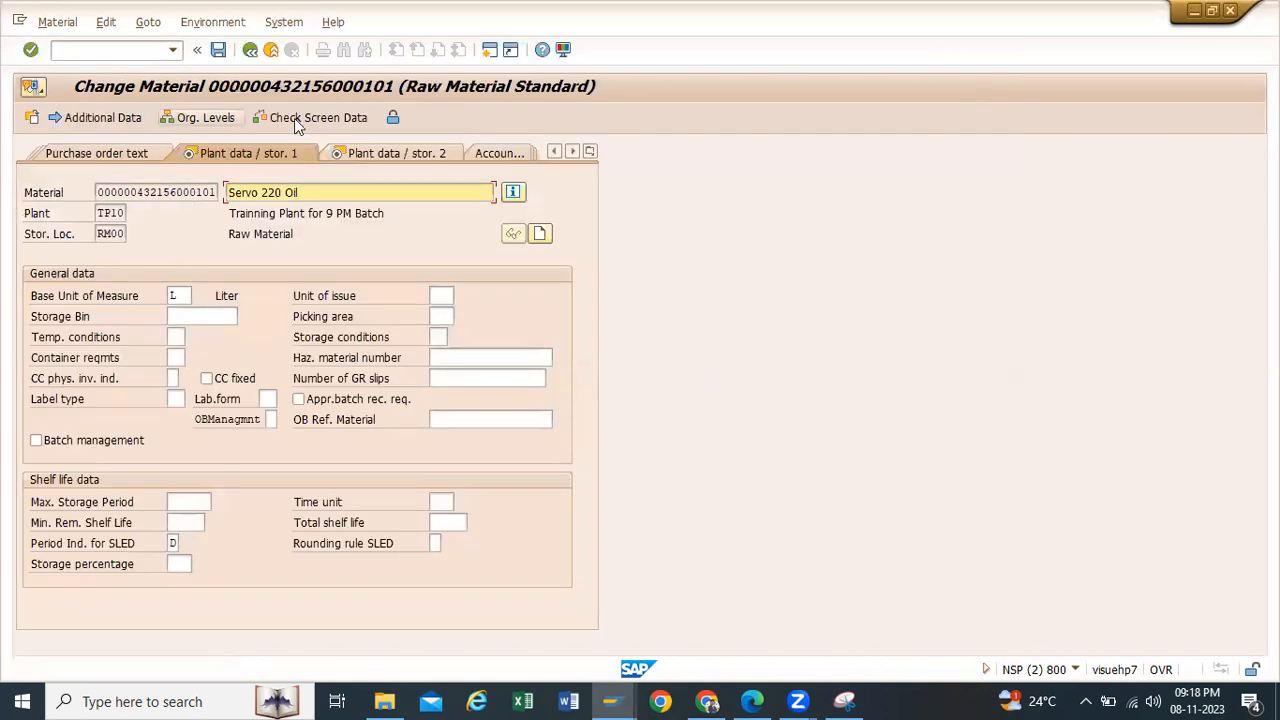
Step: Allow negative stocks in plant in the material's Plant data / stor. 2 view
click(384, 152)
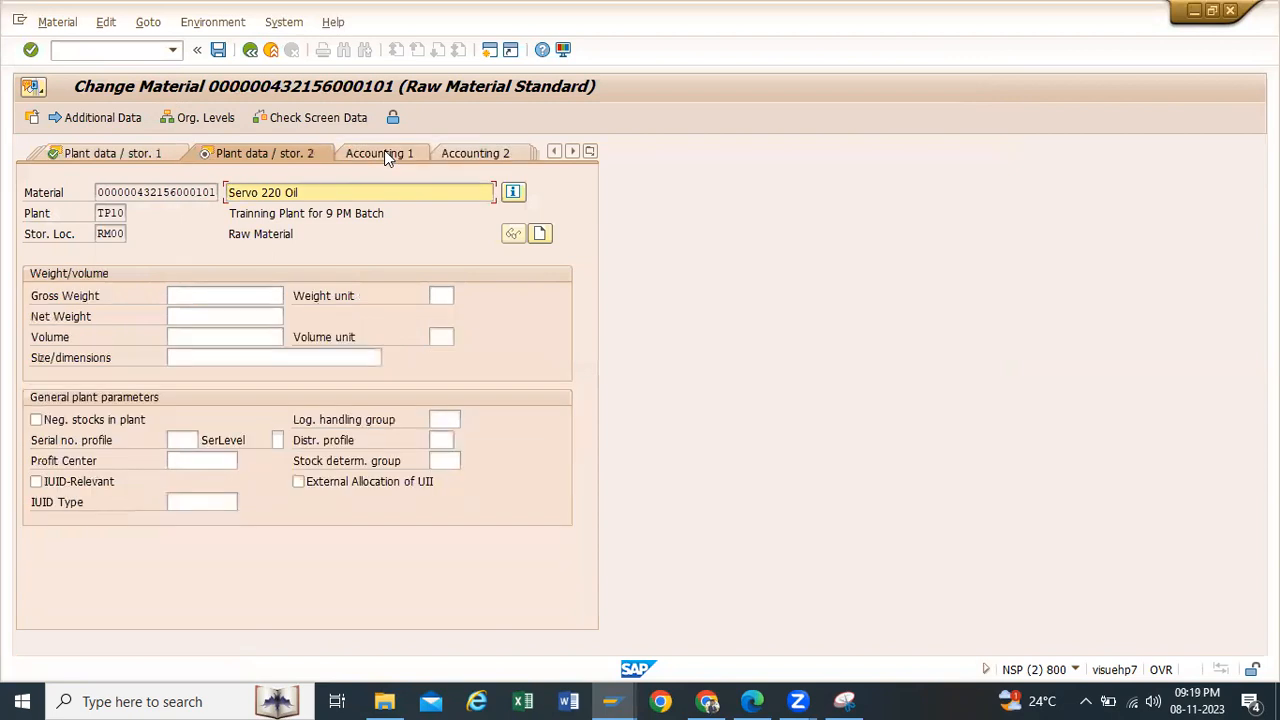
click(37, 421)
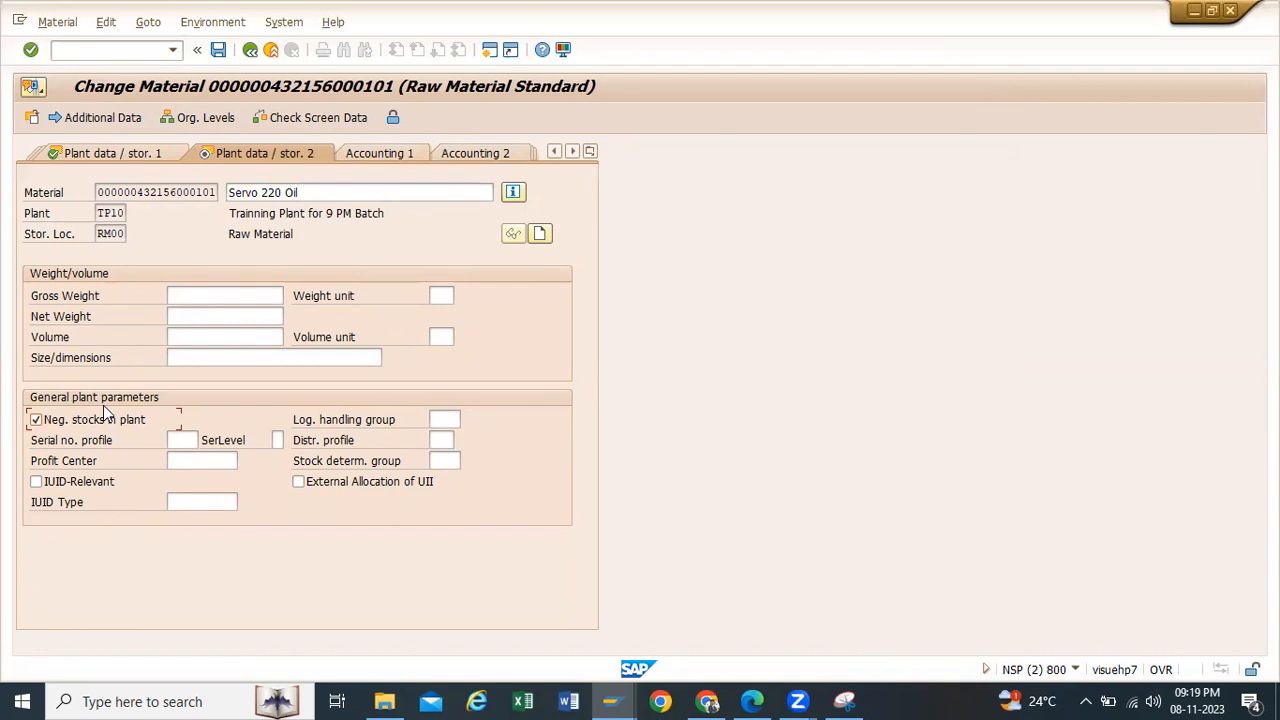
Step: Save the changed material master of Servo 220 Oil and return to the start screen
click(219, 54)
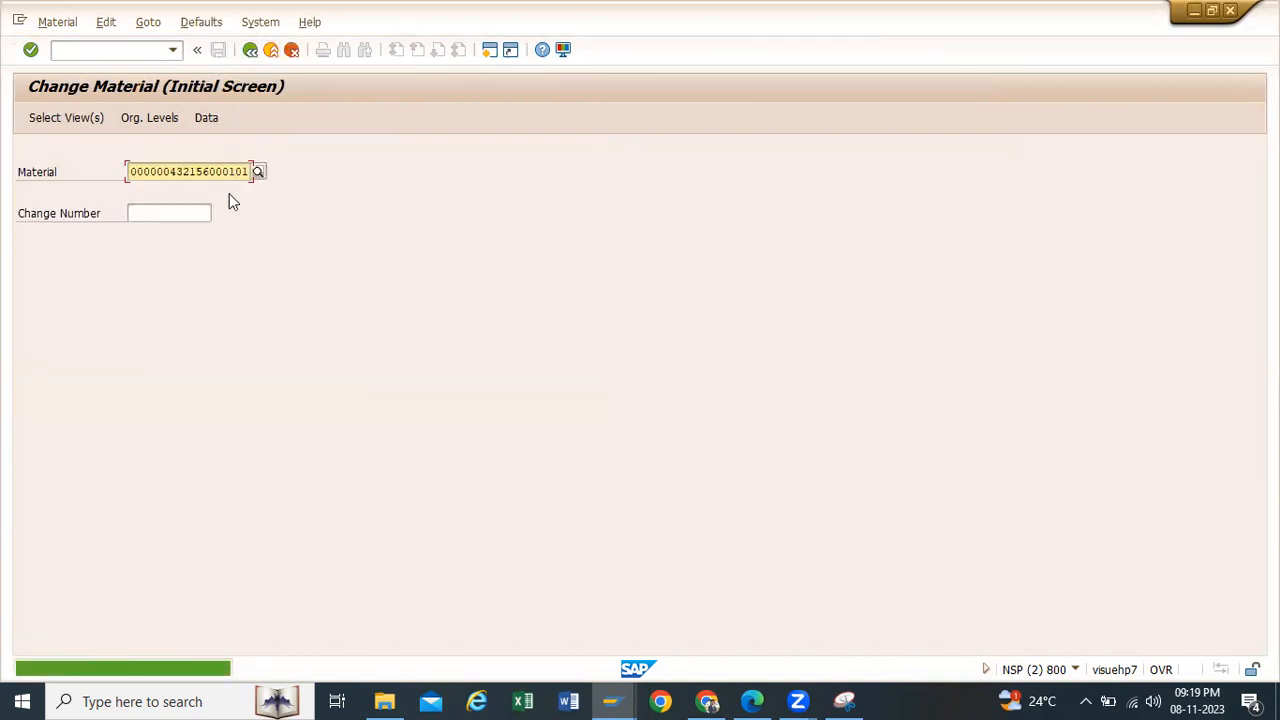
drag(128, 170, 256, 171)
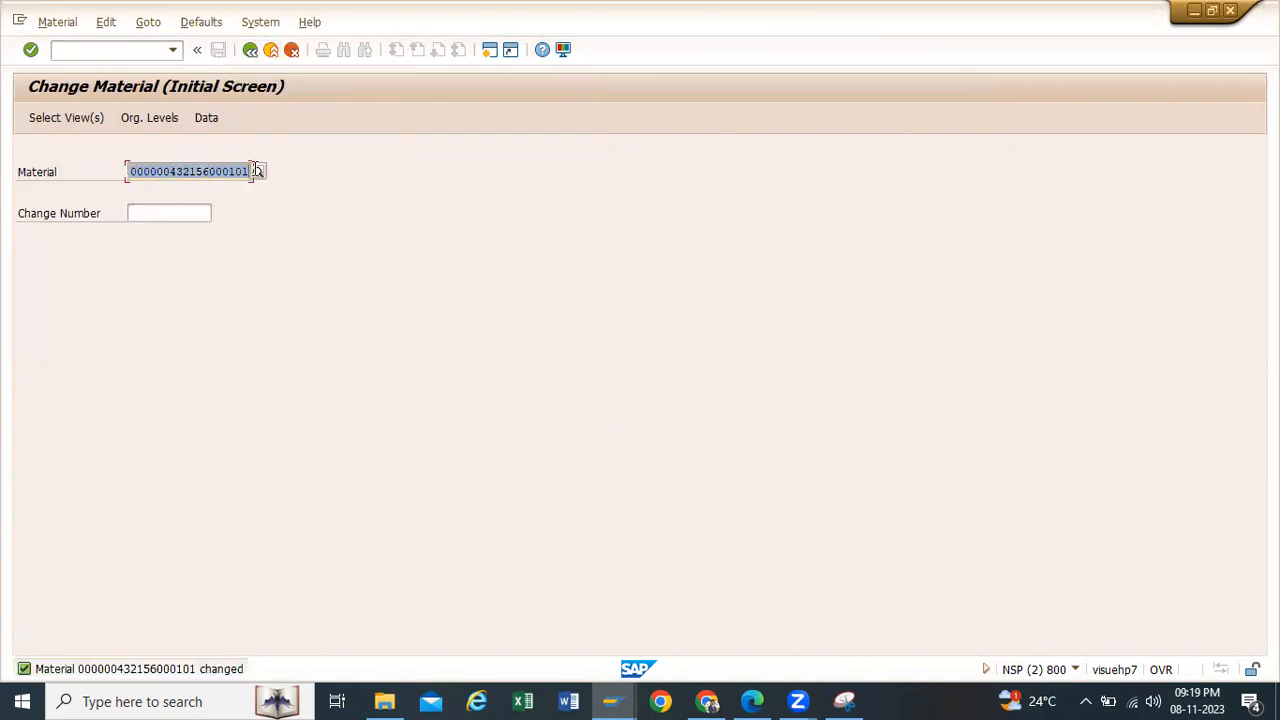
click(250, 50)
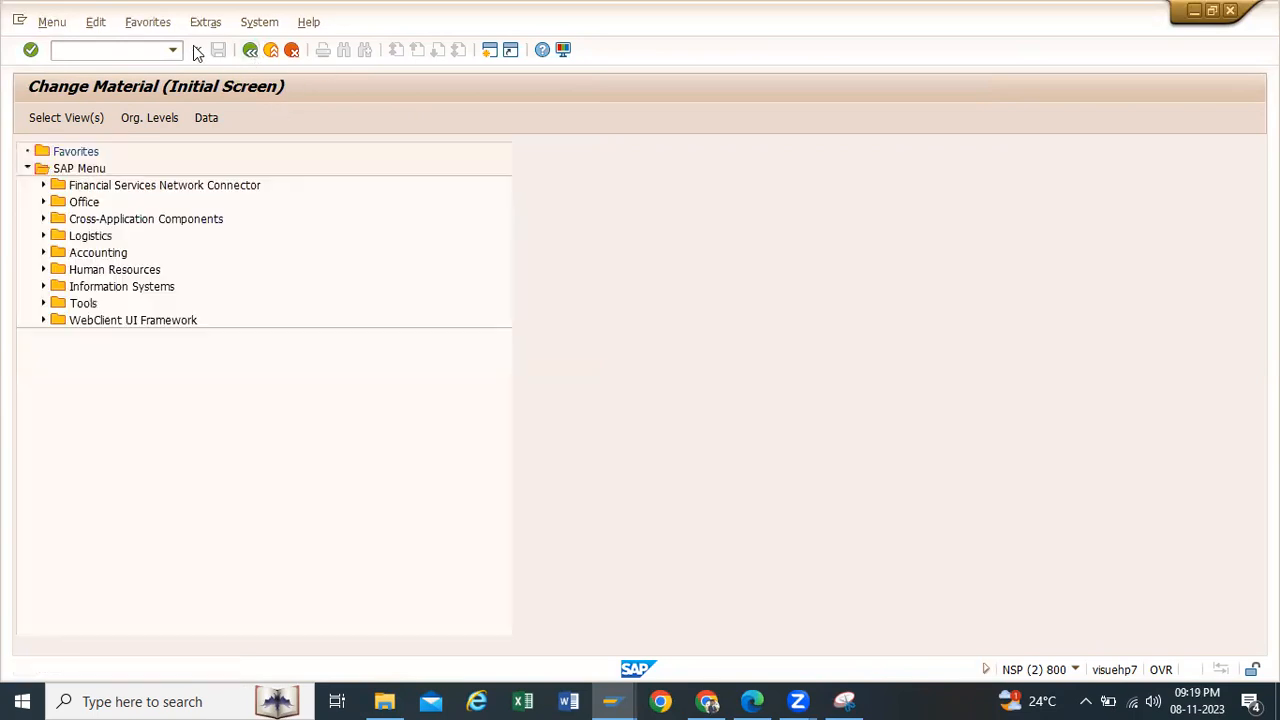
Step: Display the stock overview (mmbe) for the material Servo 220 Oil in plant TP10
click(178, 50)
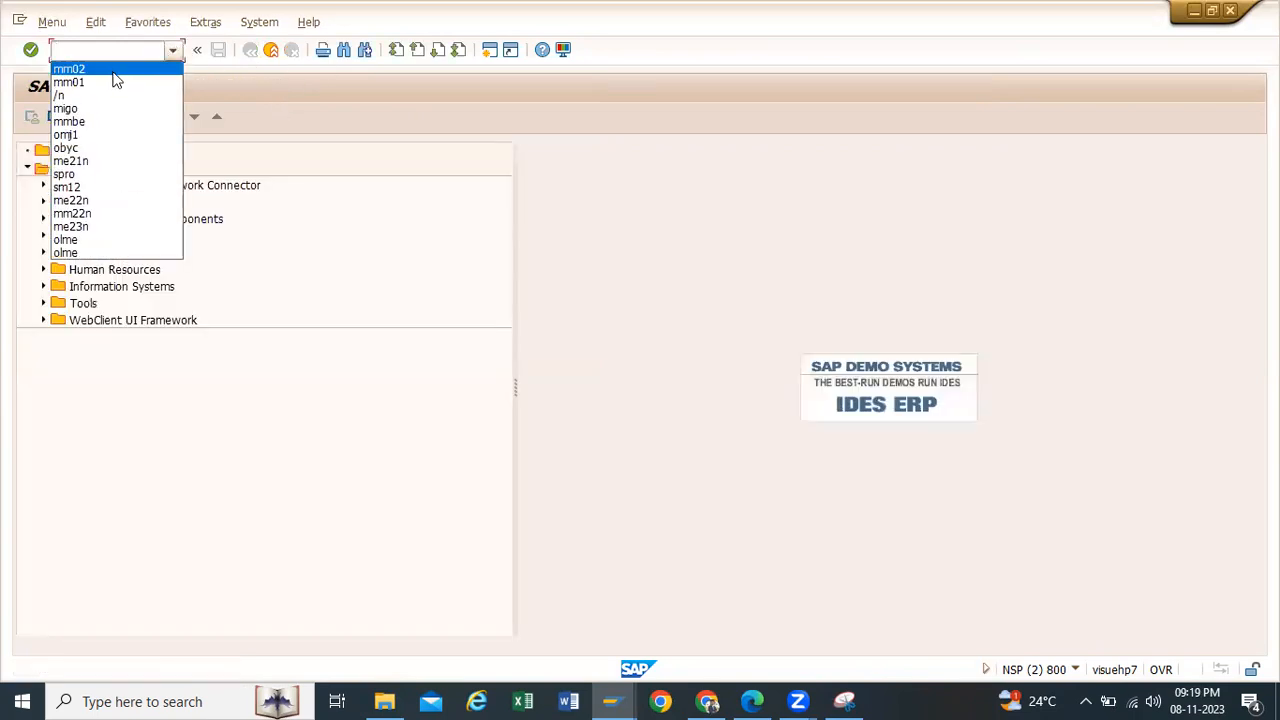
click(87, 122)
key(Return)
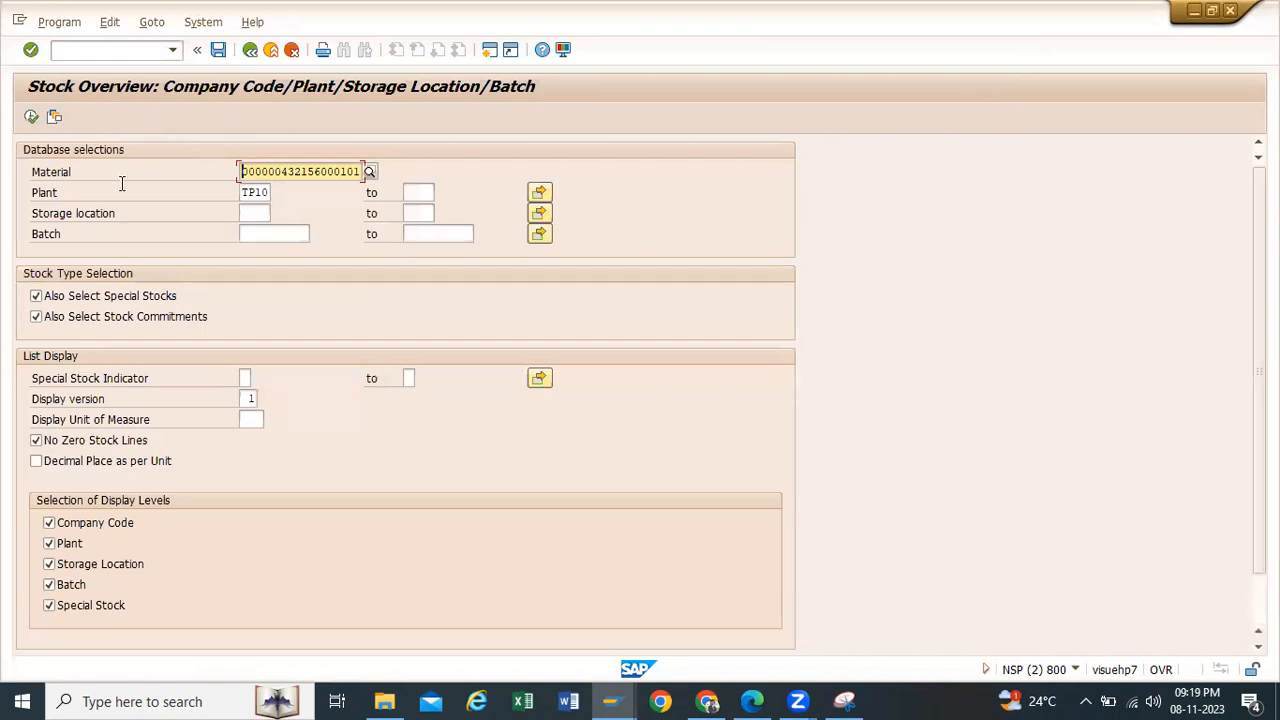
click(33, 119)
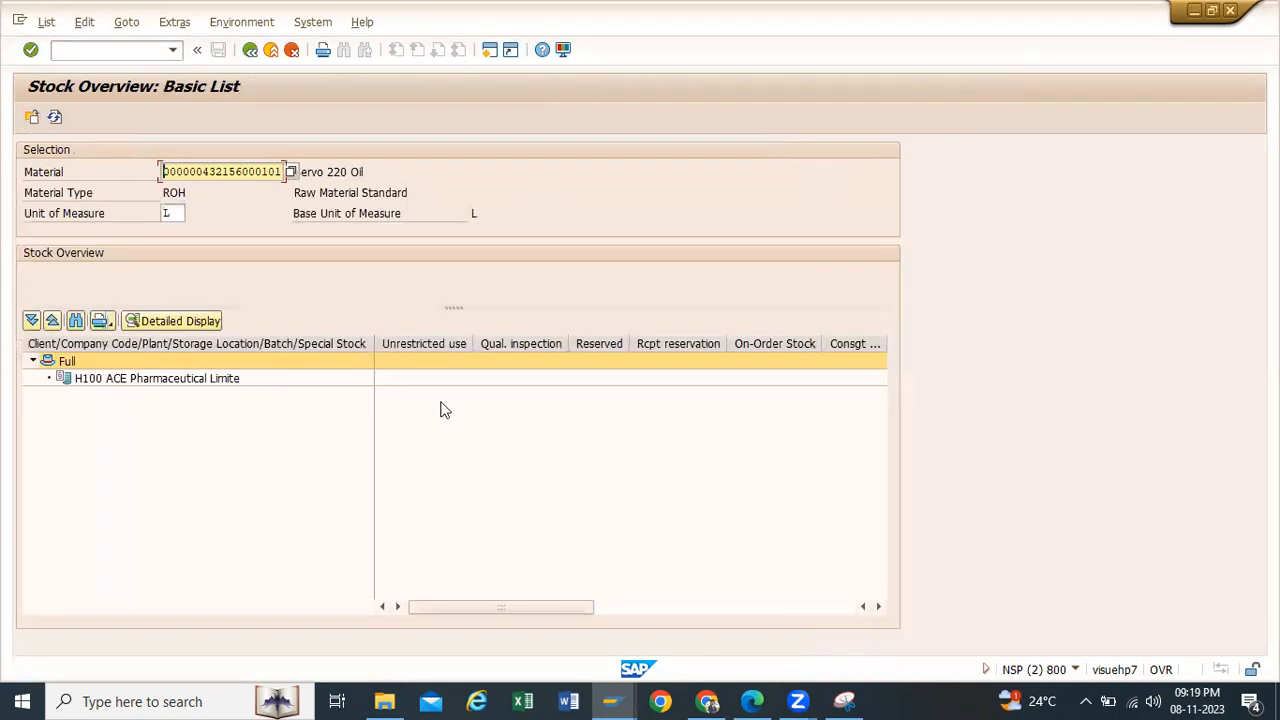
Step: Copy the material number from the stock overview and start the goods movement transaction migo in a new session
drag(163, 171, 285, 173)
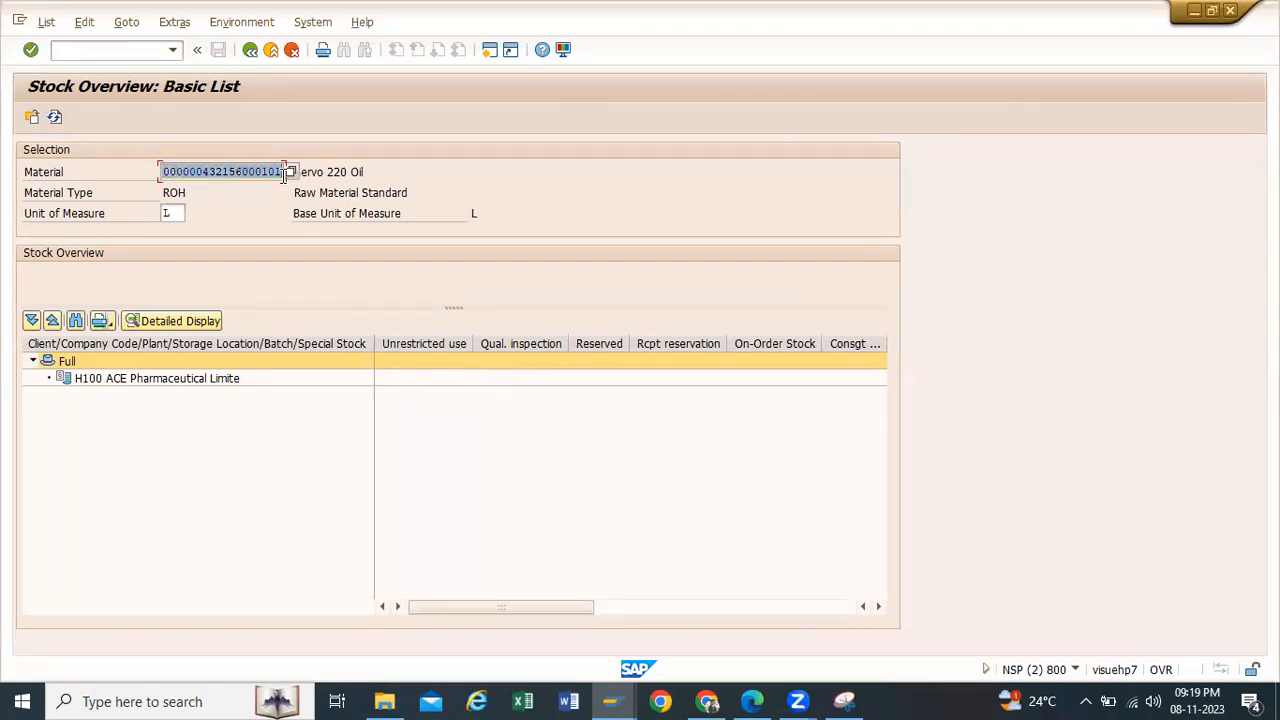
key(ctrl+c)
click(489, 50)
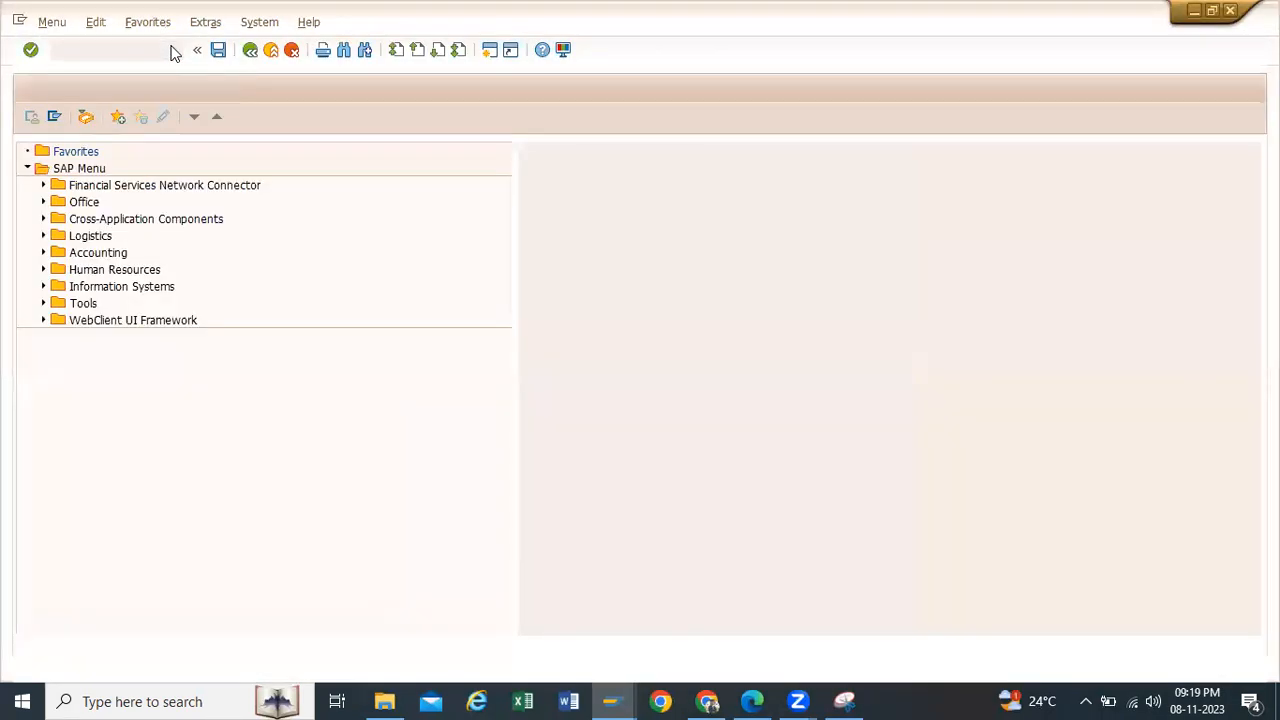
click(173, 50)
click(90, 122)
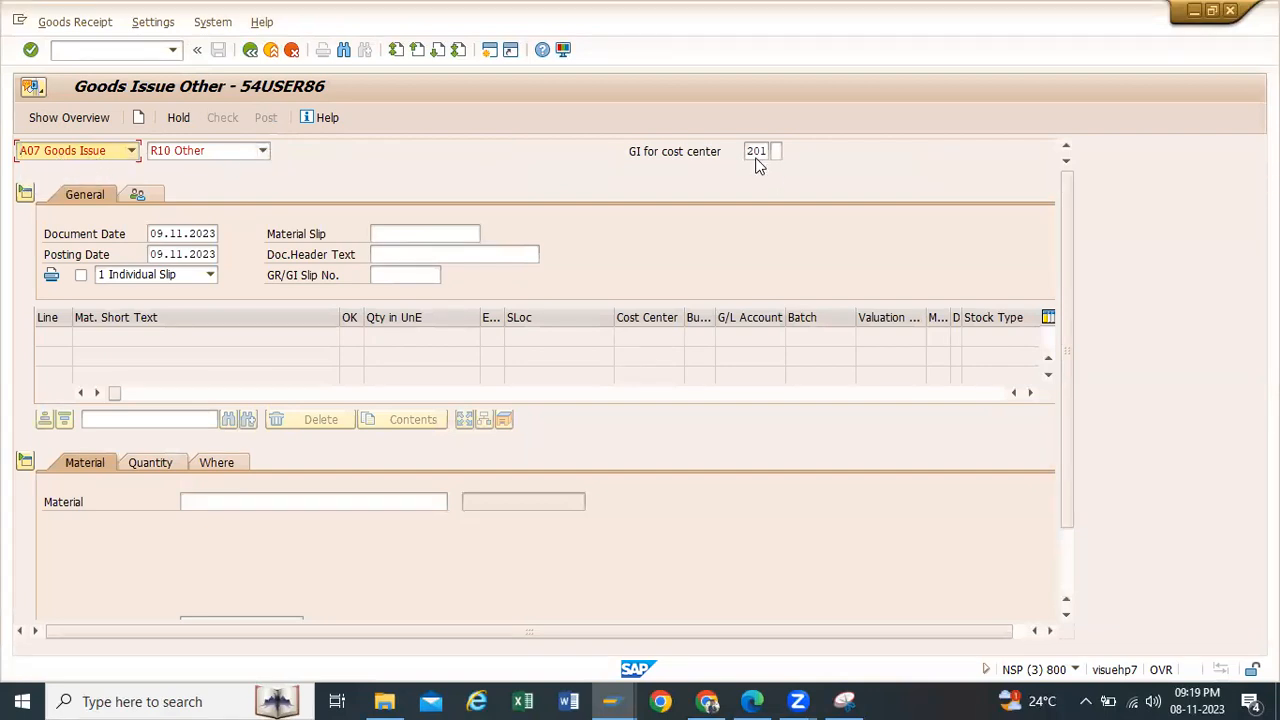
Step: Enter the copied material as a goods issue item for movement type 201 with a quantity of 50
click(275, 495)
key(ctrl+v)
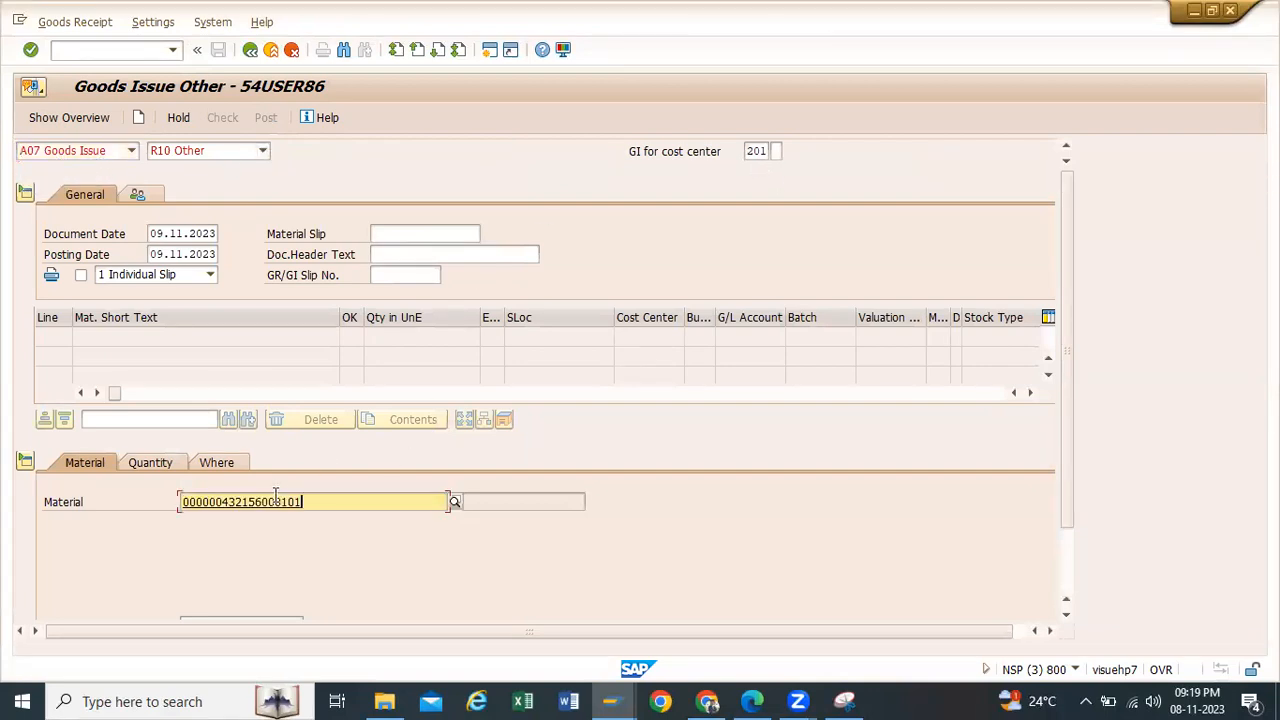
click(154, 463)
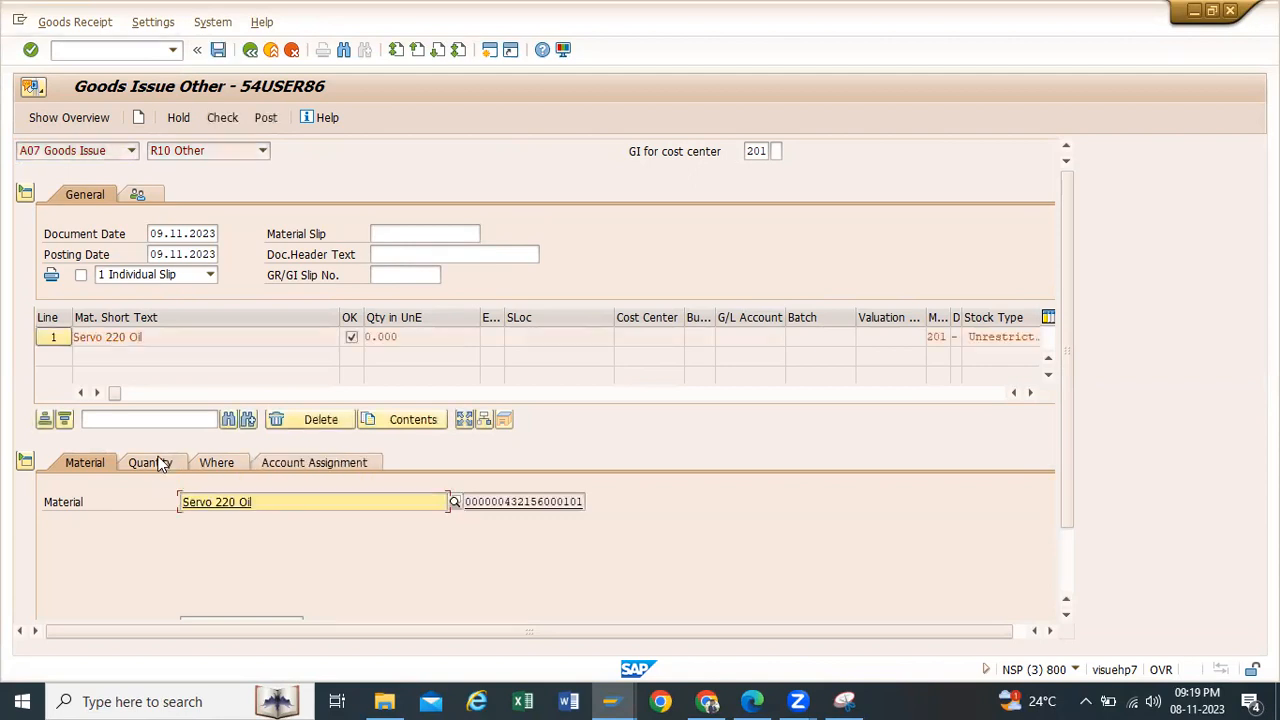
text(50)
click(225, 462)
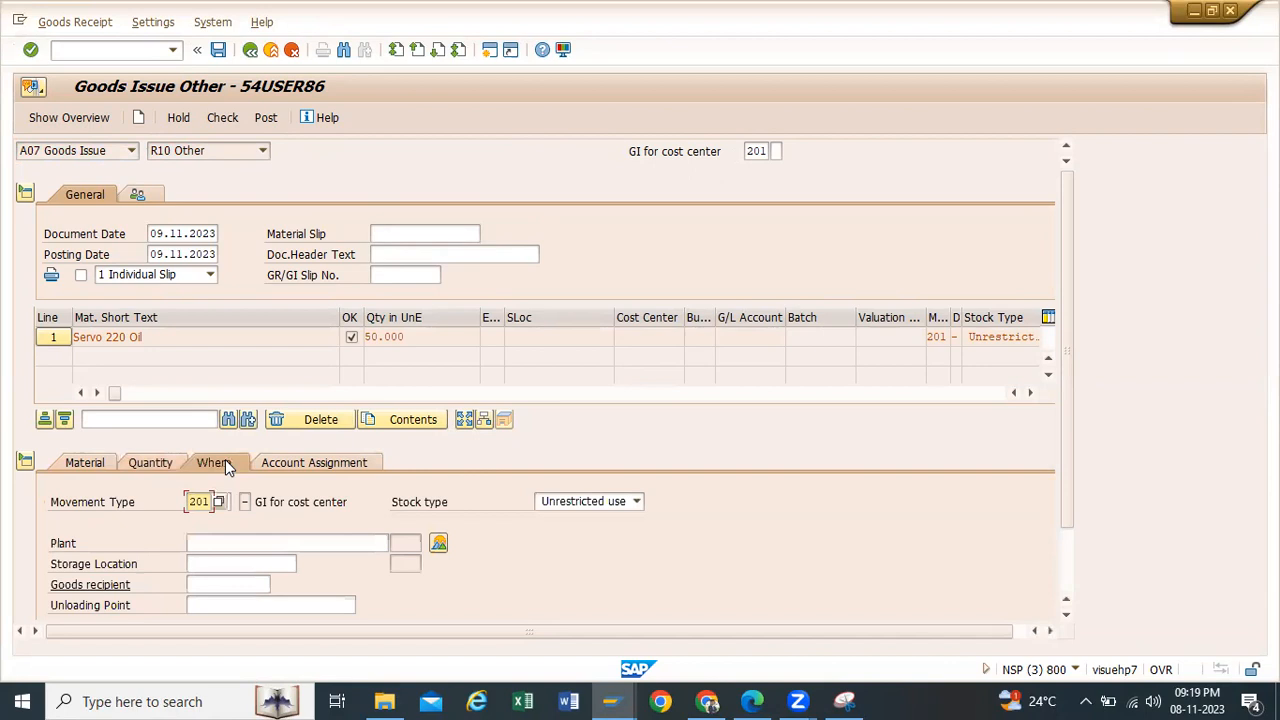
click(169, 458)
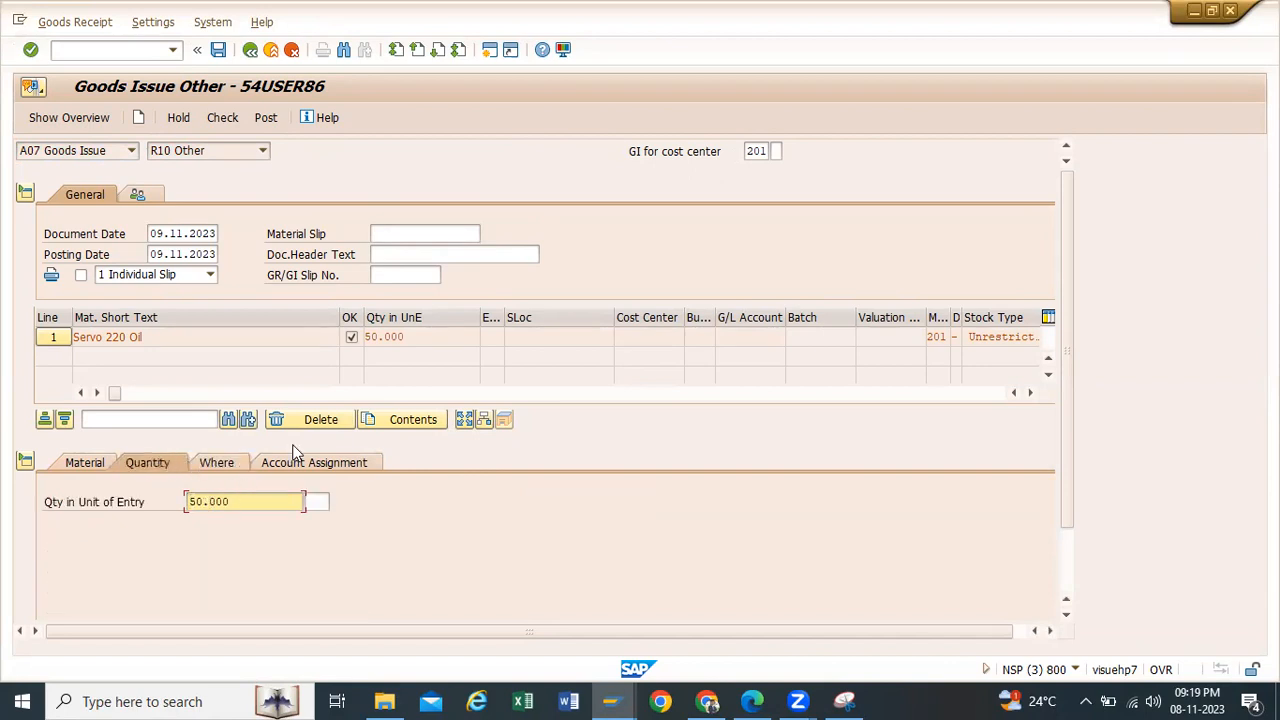
click(227, 462)
Step: Set the goods issue item's plant to tp10 and its storage location to rm00
click(223, 543)
key(space)
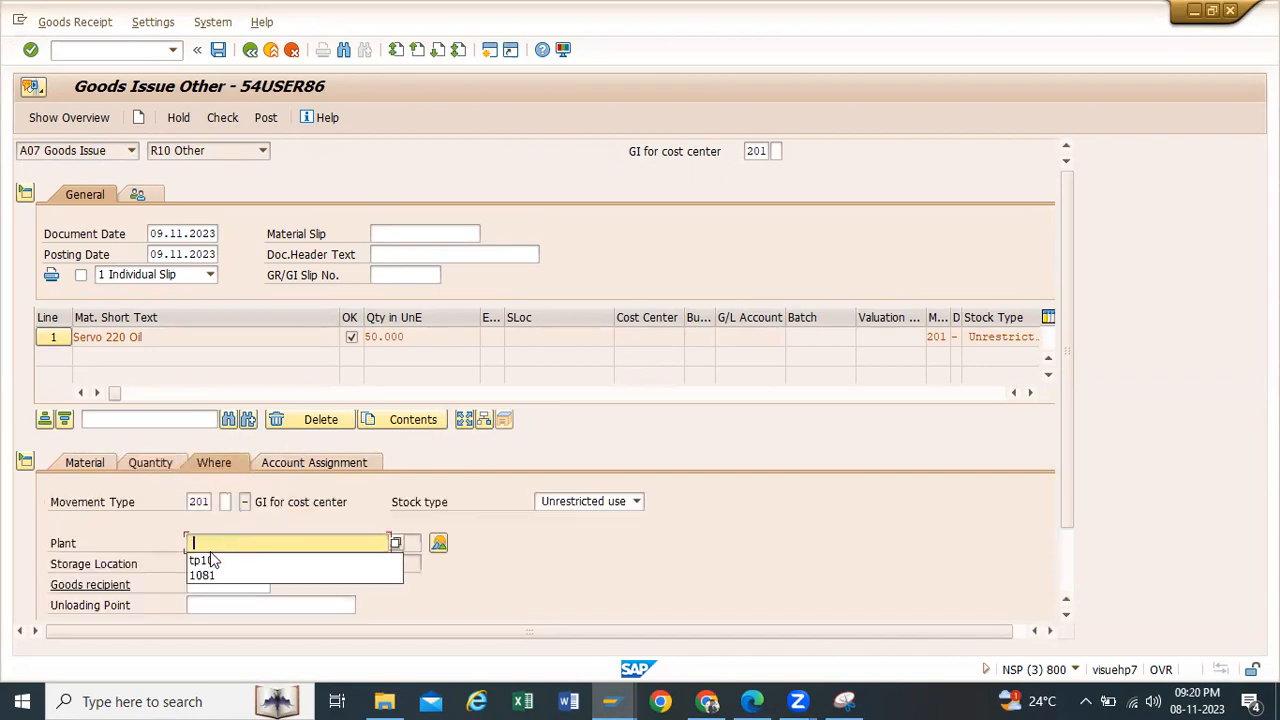
click(210, 561)
click(209, 563)
key(space)
click(205, 581)
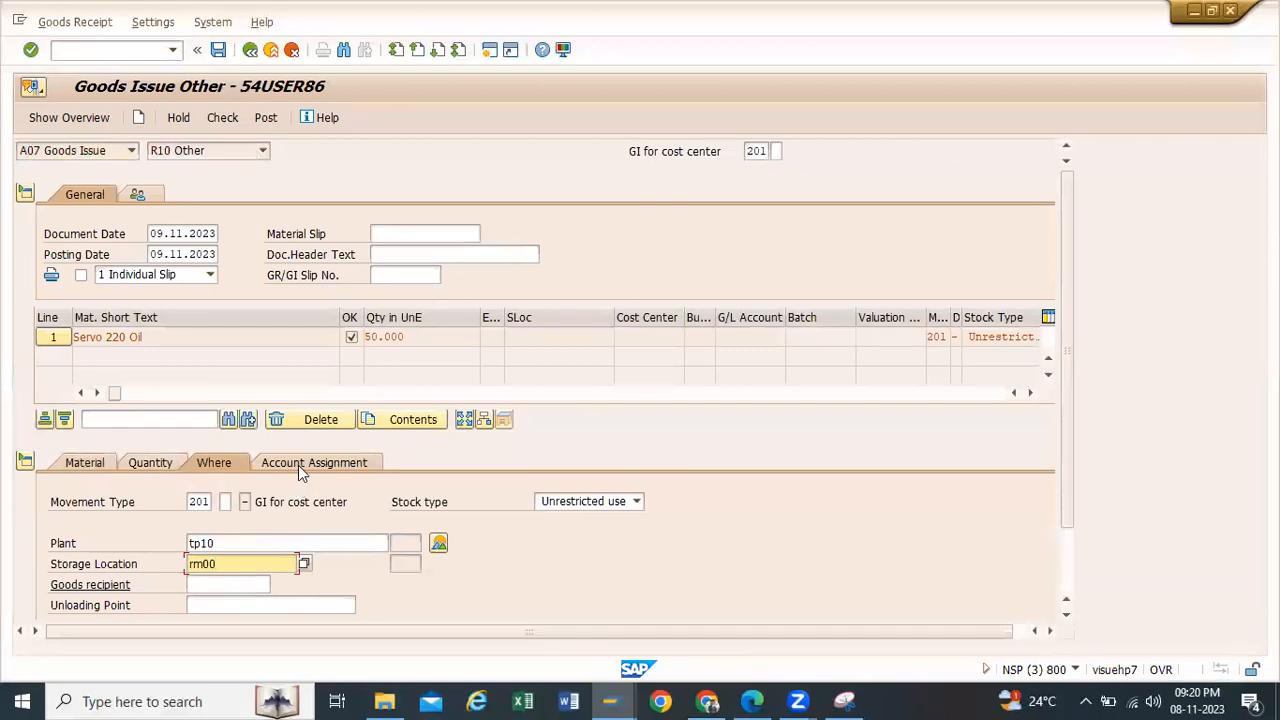
Step: Assign the goods issue item to cost center 112100
click(314, 462)
click(183, 543)
key(space)
click(158, 557)
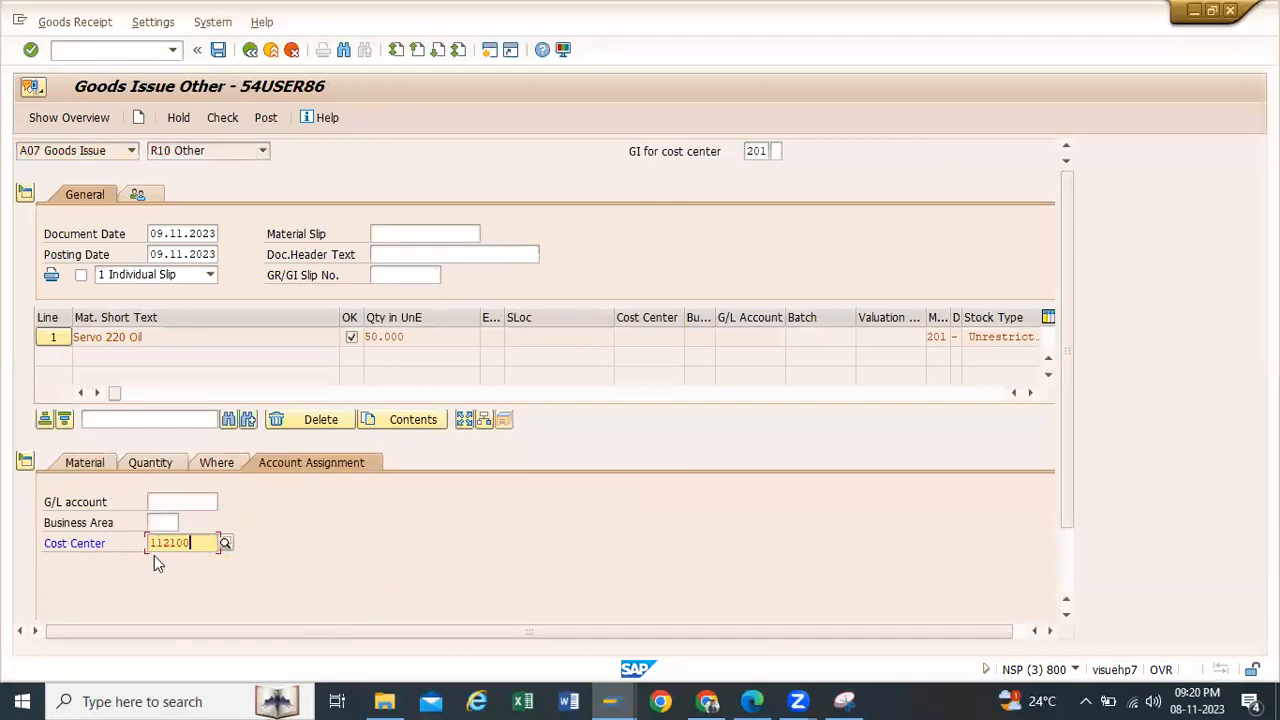
key(Return)
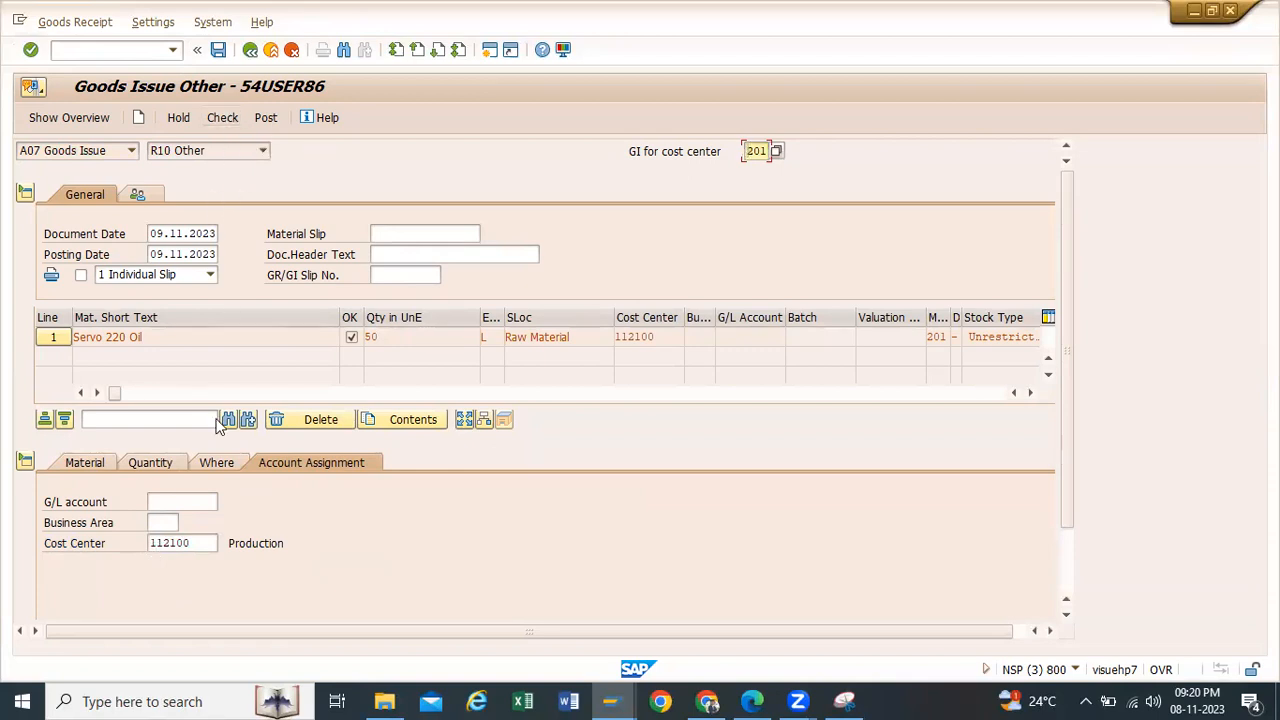
double_click(200, 541)
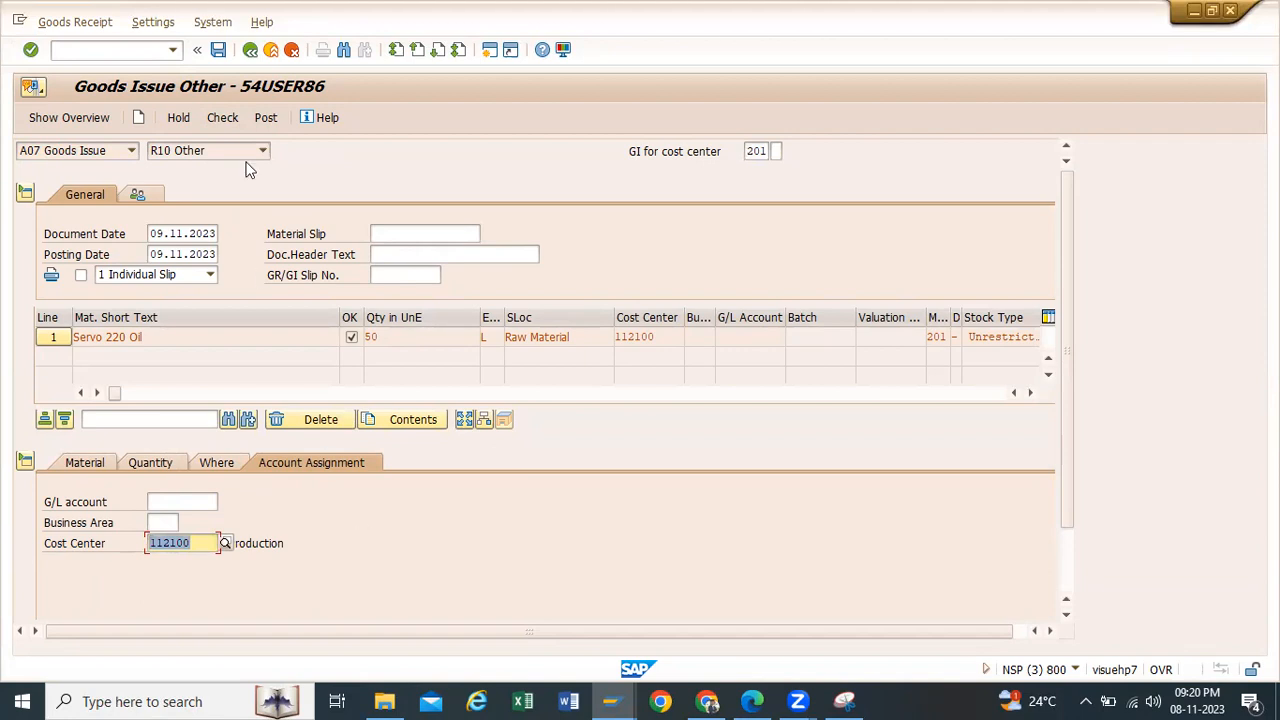
Step: Check the goods issue document, close the message log and leave the transaction without posting
click(223, 117)
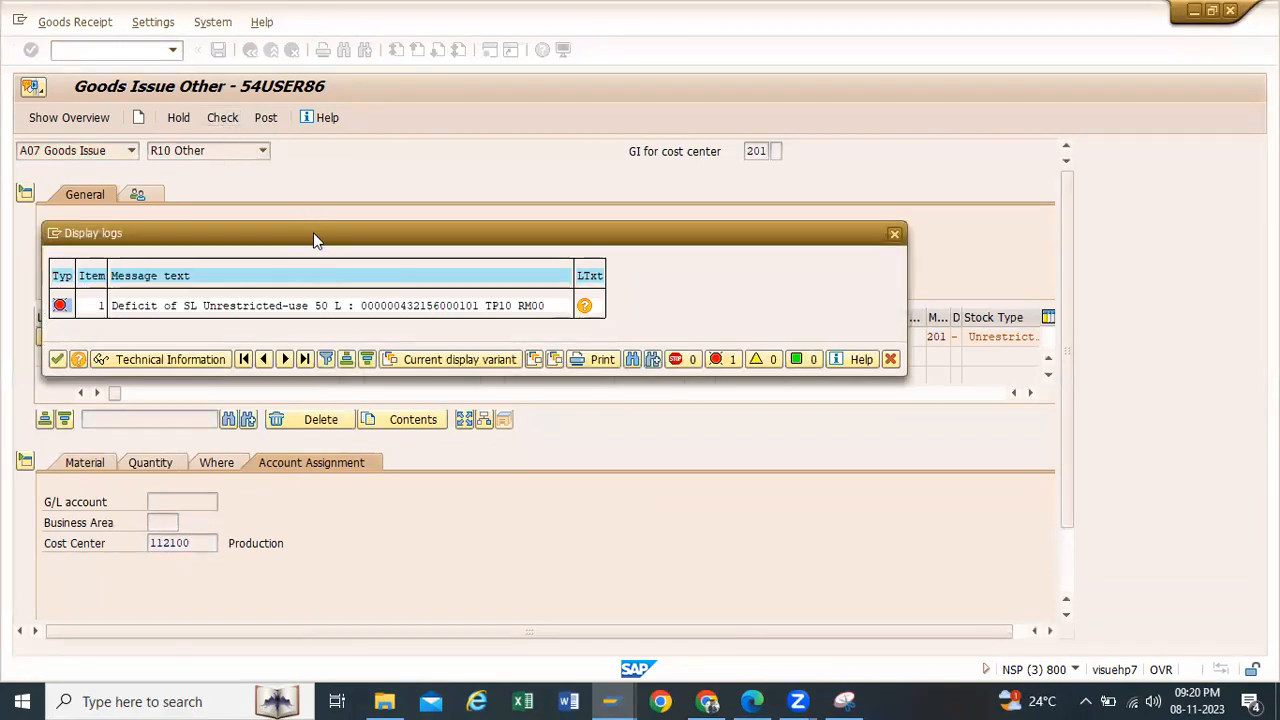
drag(313, 232, 397, 247)
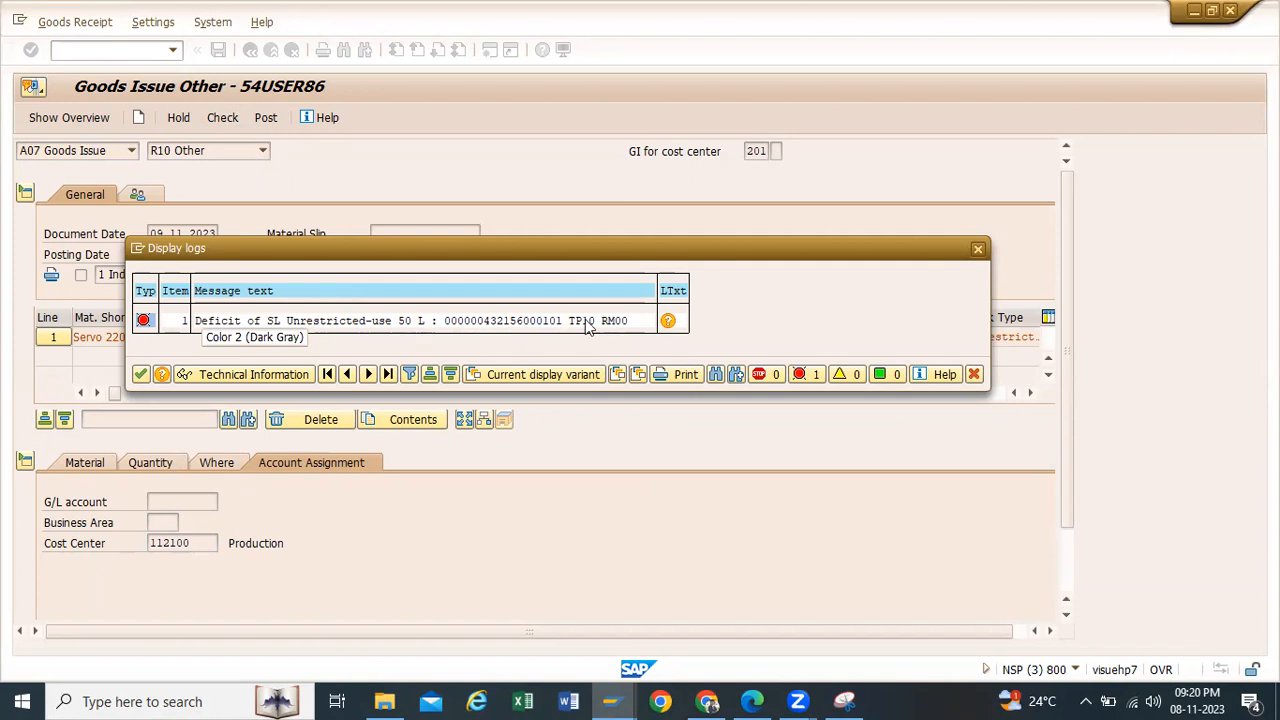
click(980, 248)
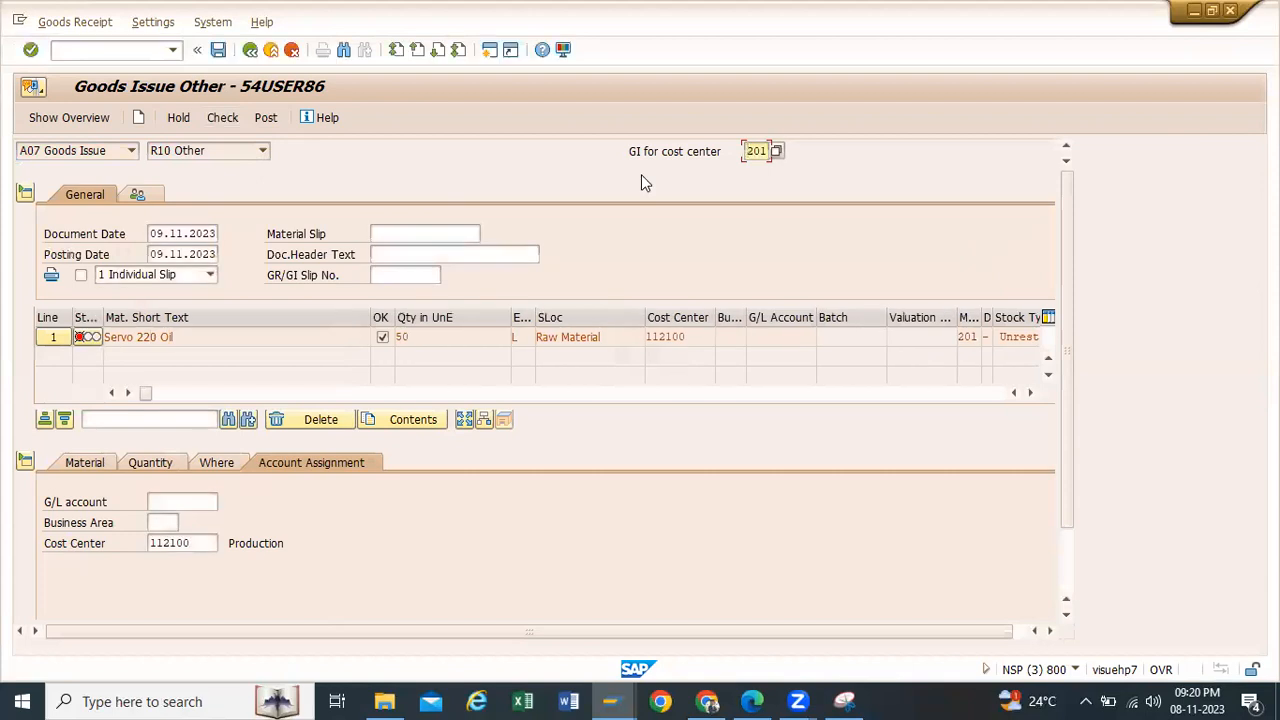
click(250, 50)
click(339, 343)
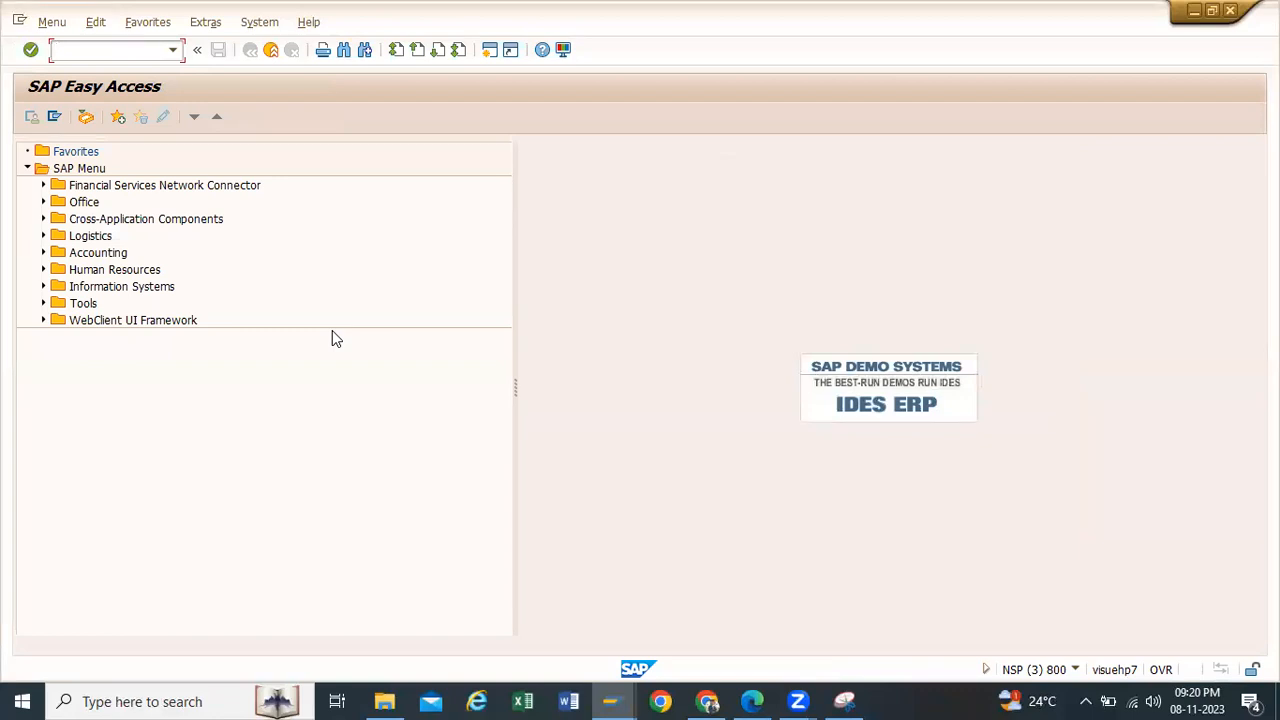
Step: Start the customizing transaction spro and display the SAP Customizing Implementation Guide
click(173, 50)
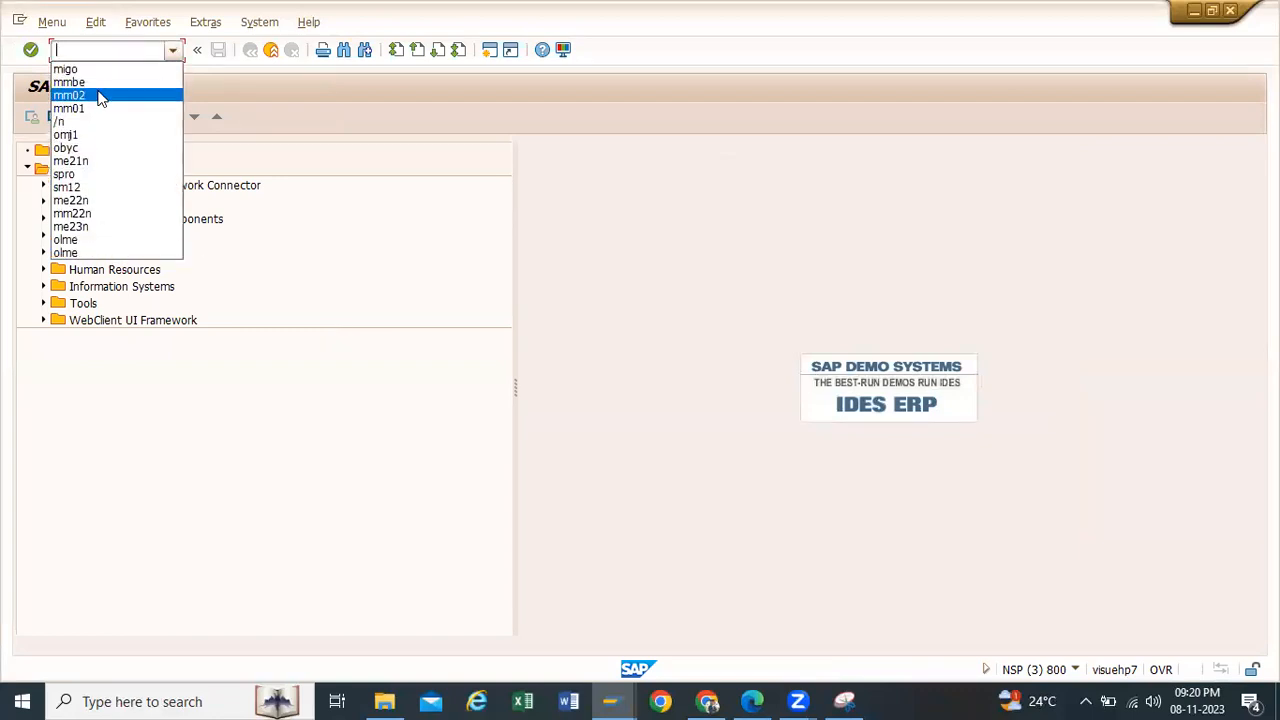
click(80, 174)
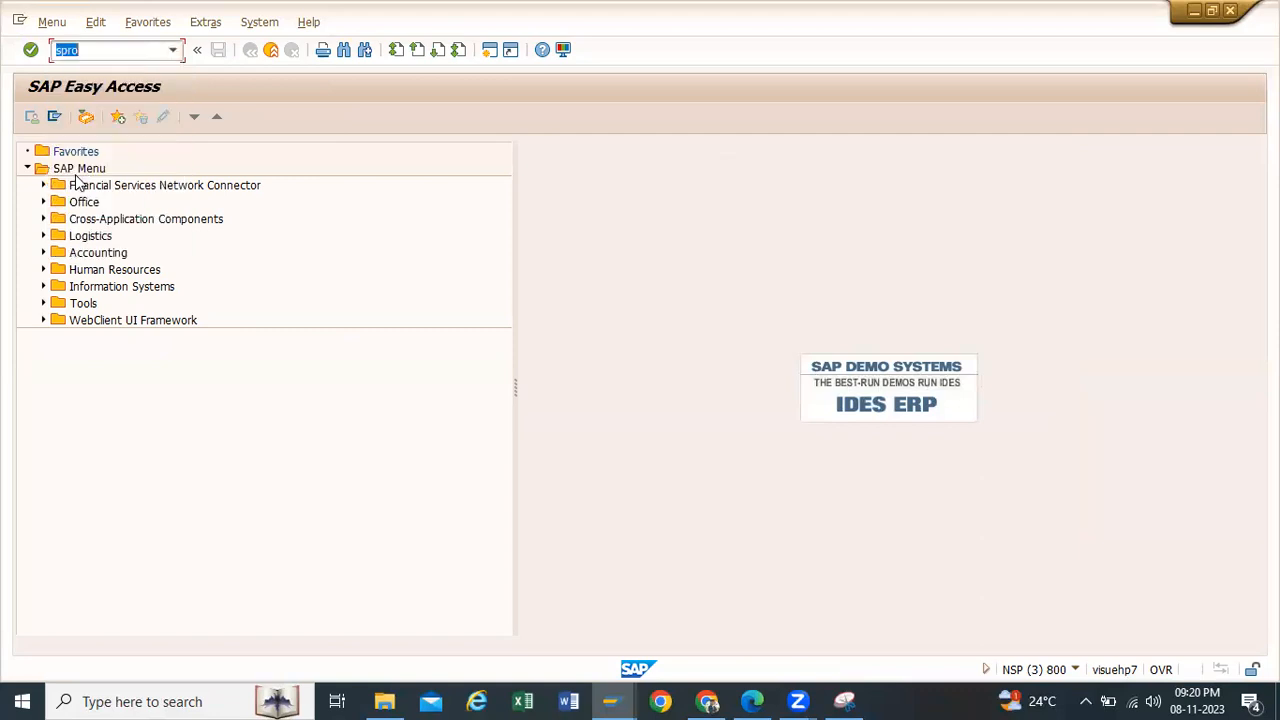
click(88, 117)
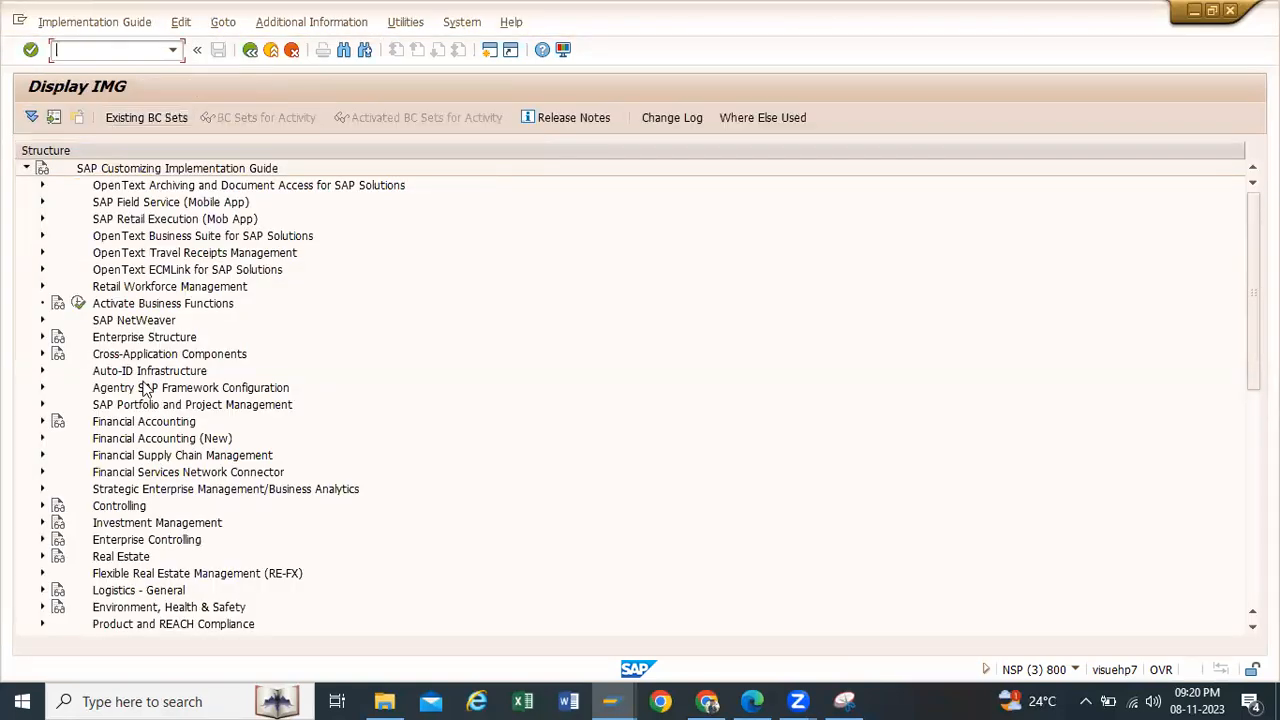
Step: Open the Allow Negative Stocks activity under Materials Management, Inventory Management and Physical Inventory, Goods Issue / Transfer Postings
scroll(140, 405, down, 1)
scroll(140, 405, down, 2)
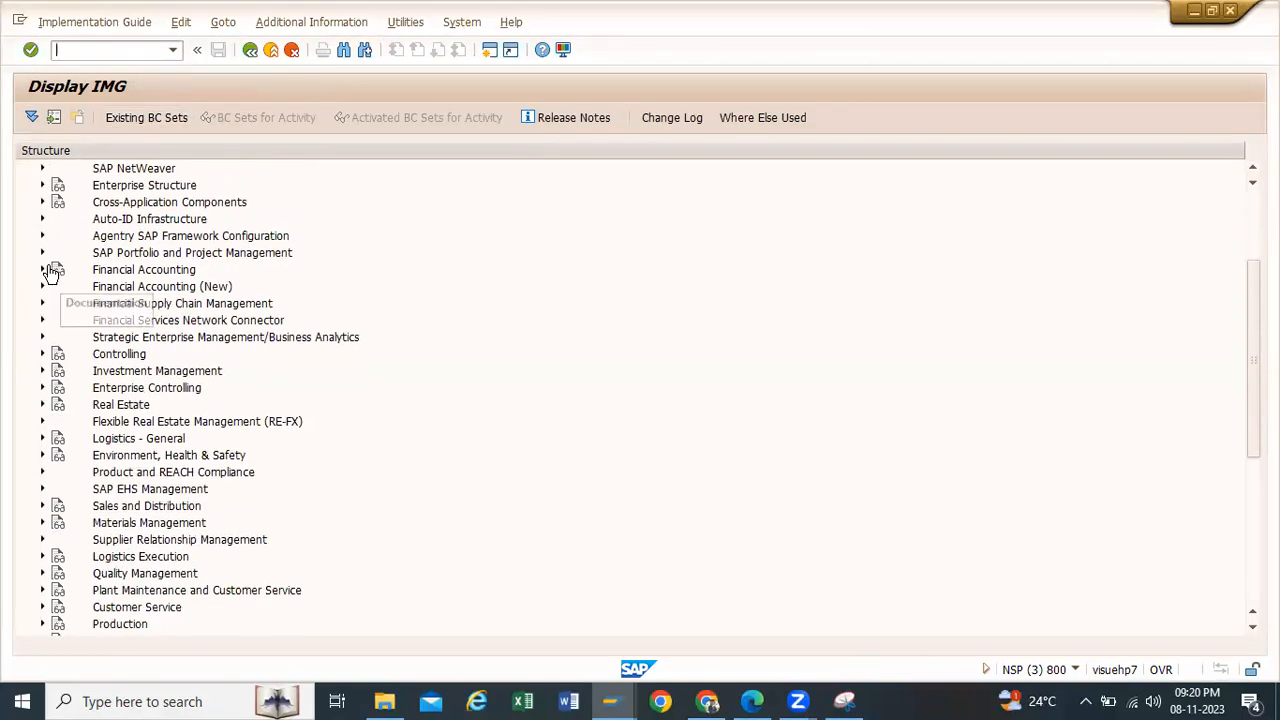
scroll(55, 405, down, 2)
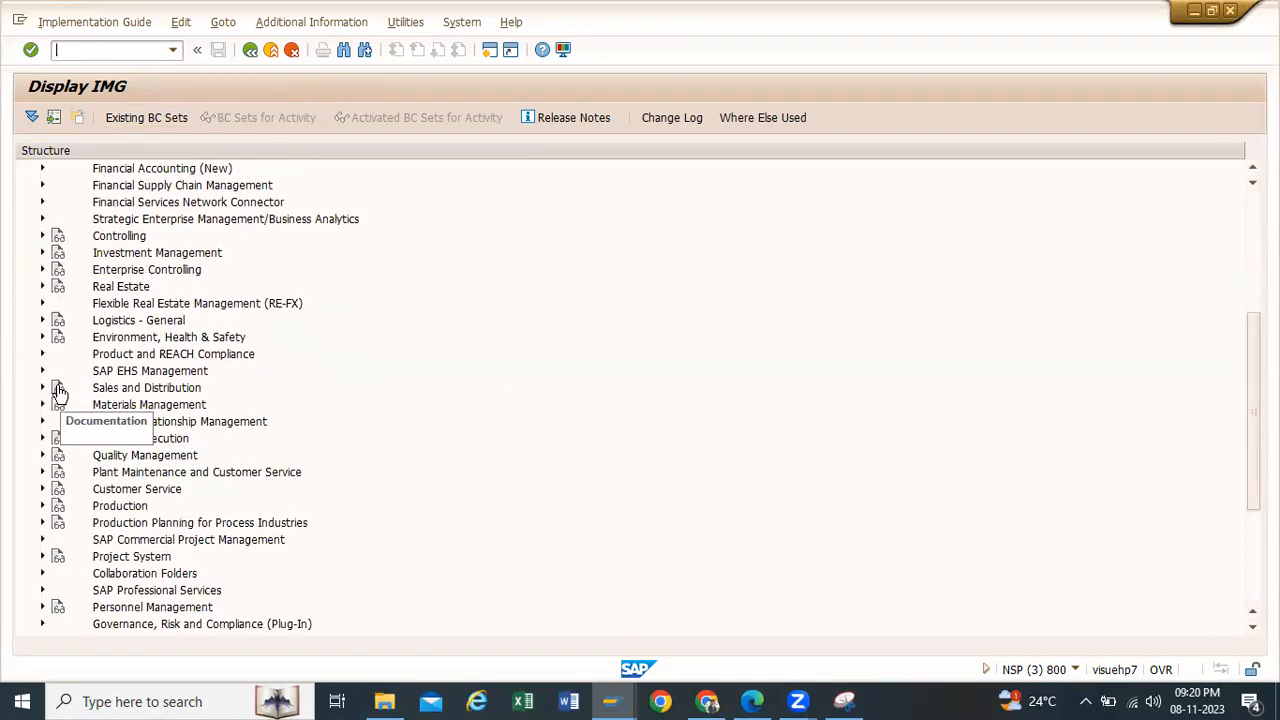
click(43, 405)
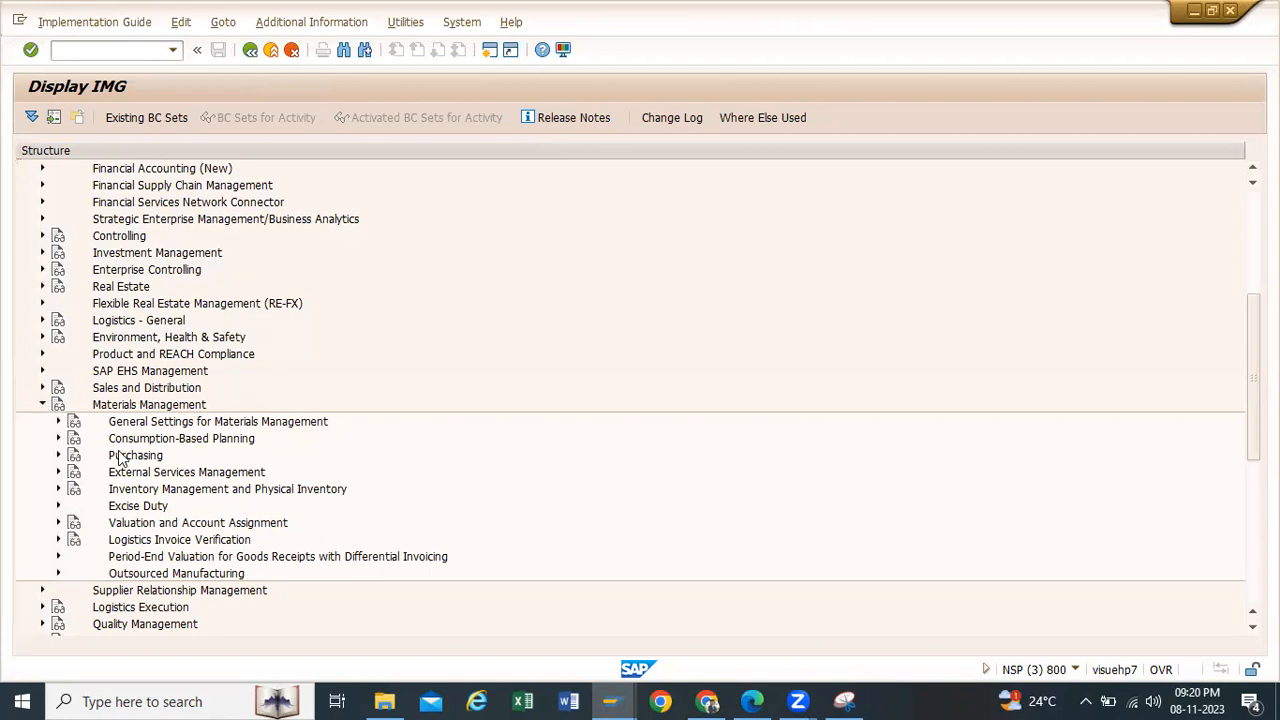
click(59, 490)
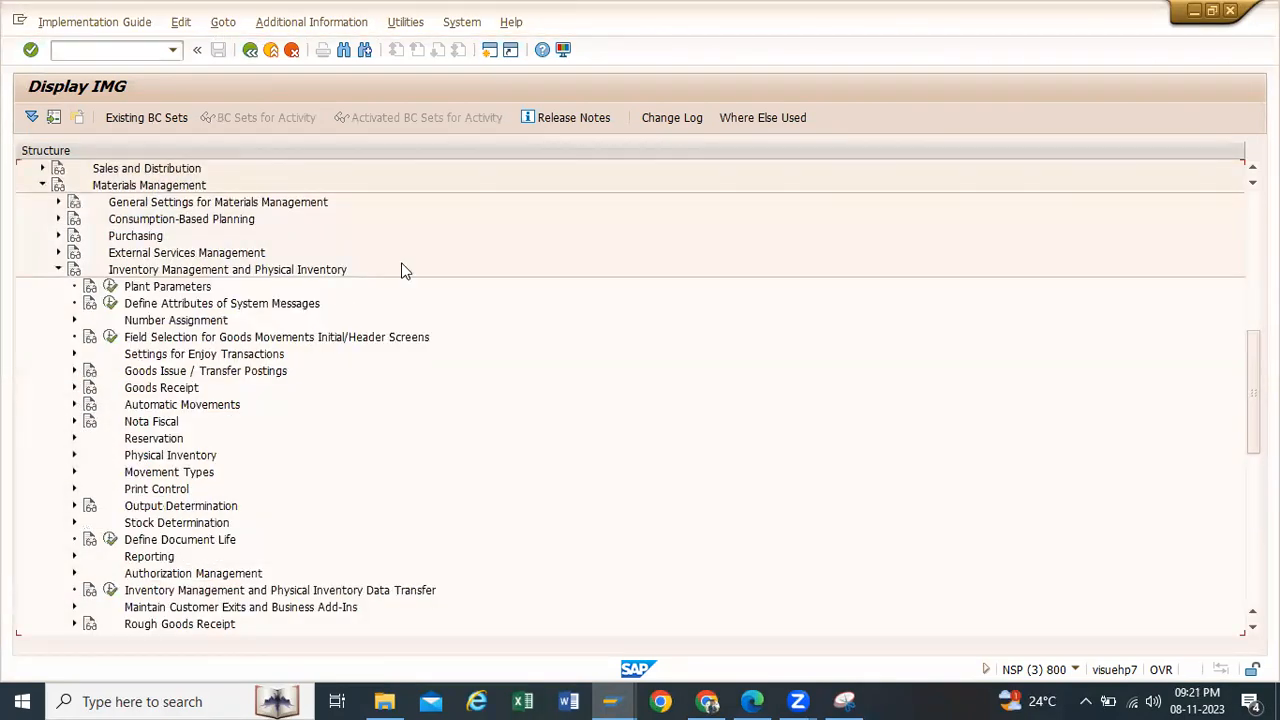
scroll(415, 267, down, 2)
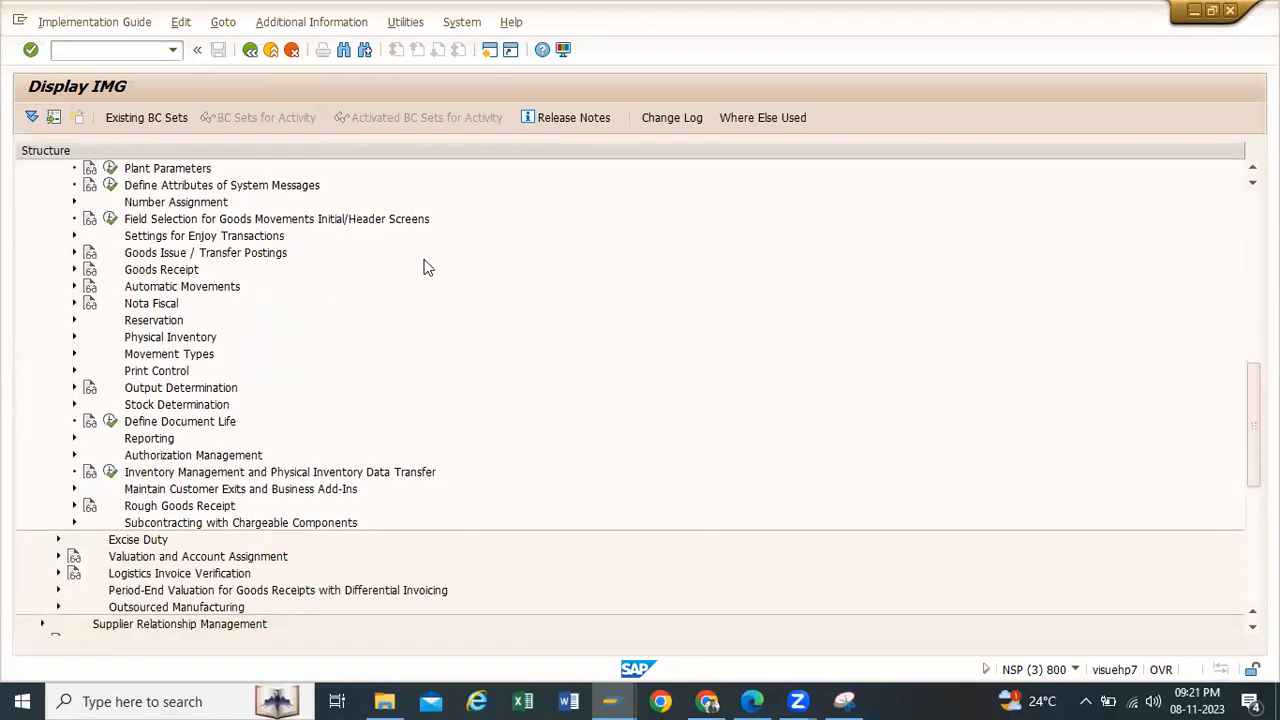
click(73, 253)
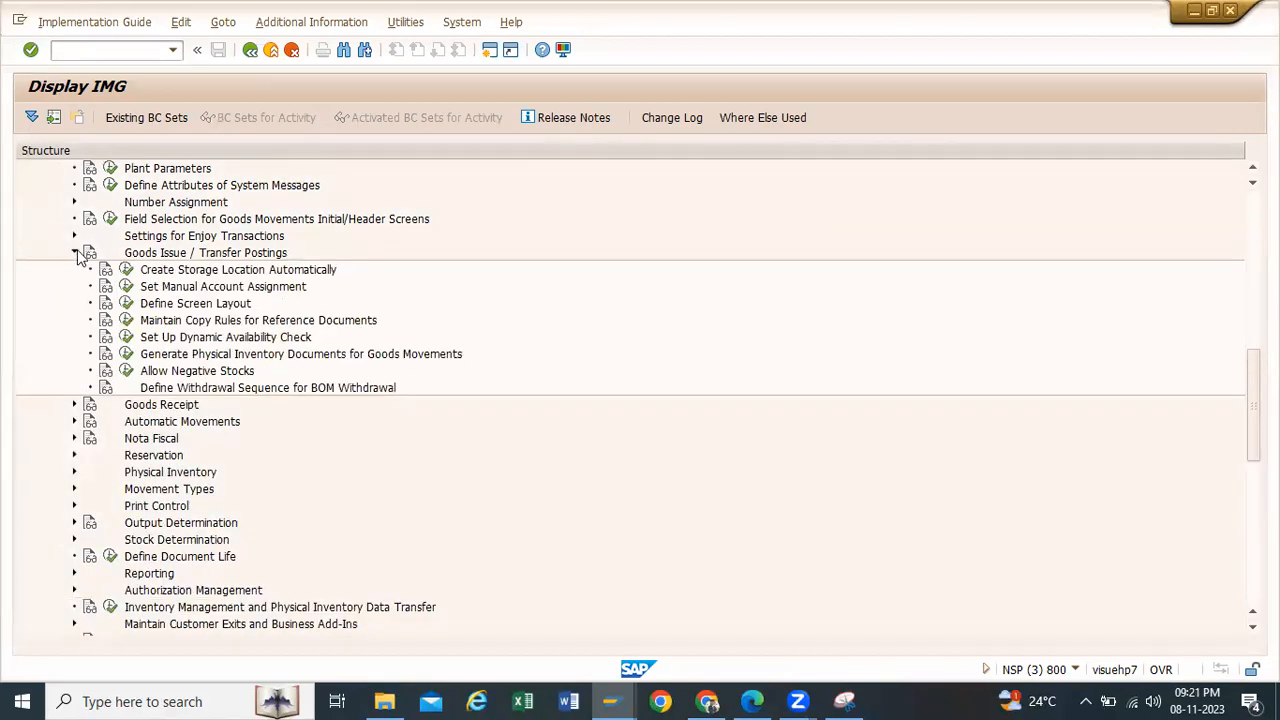
click(127, 370)
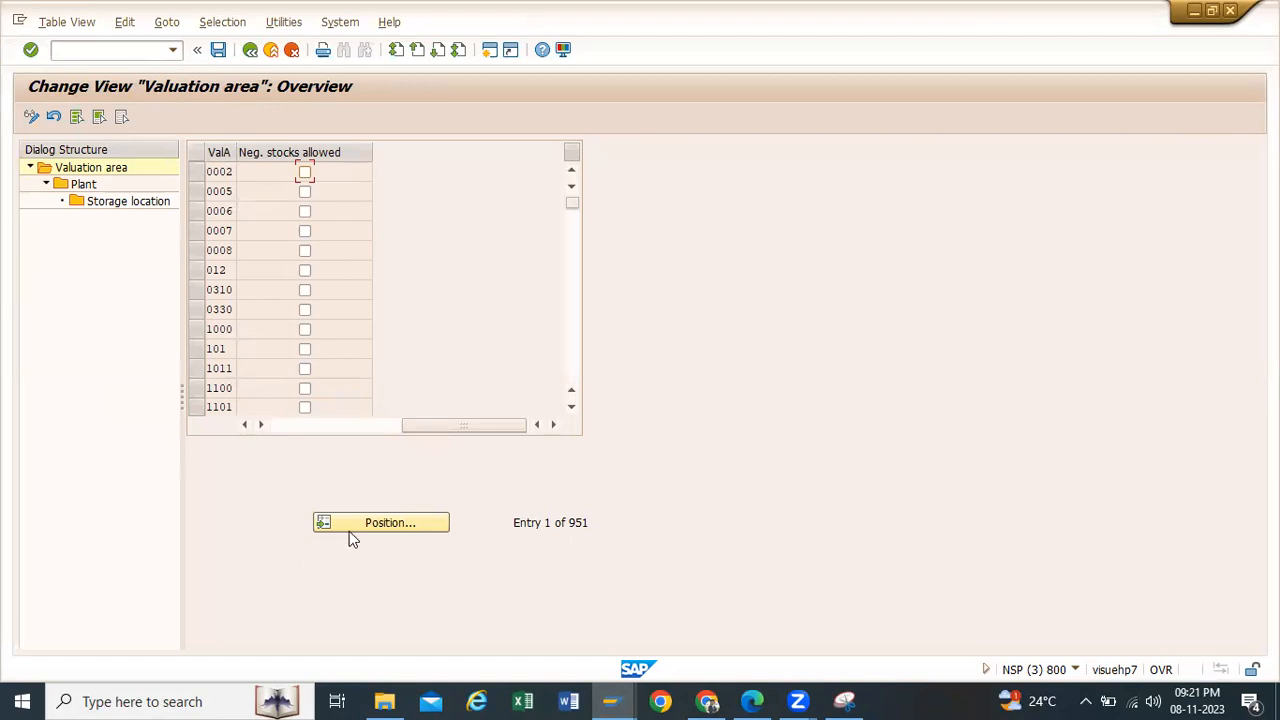
Step: Position the valuation area list at the entry tp10
click(318, 519)
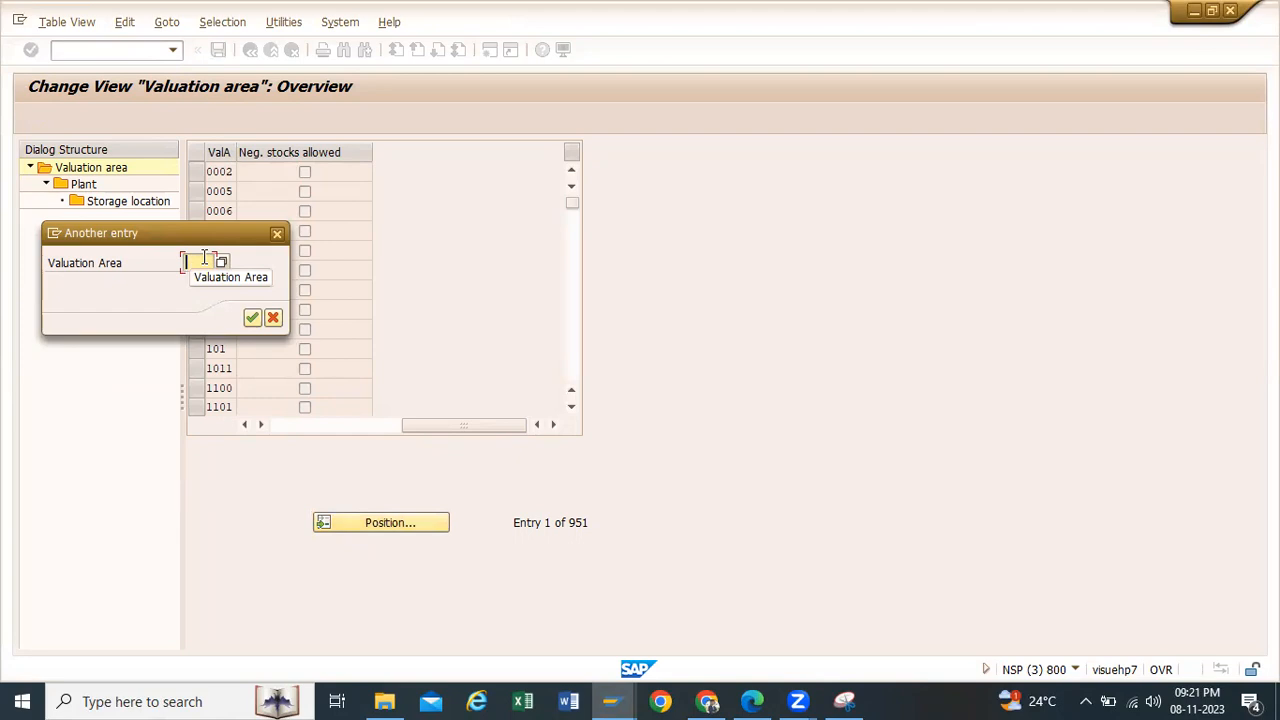
text(tp10)
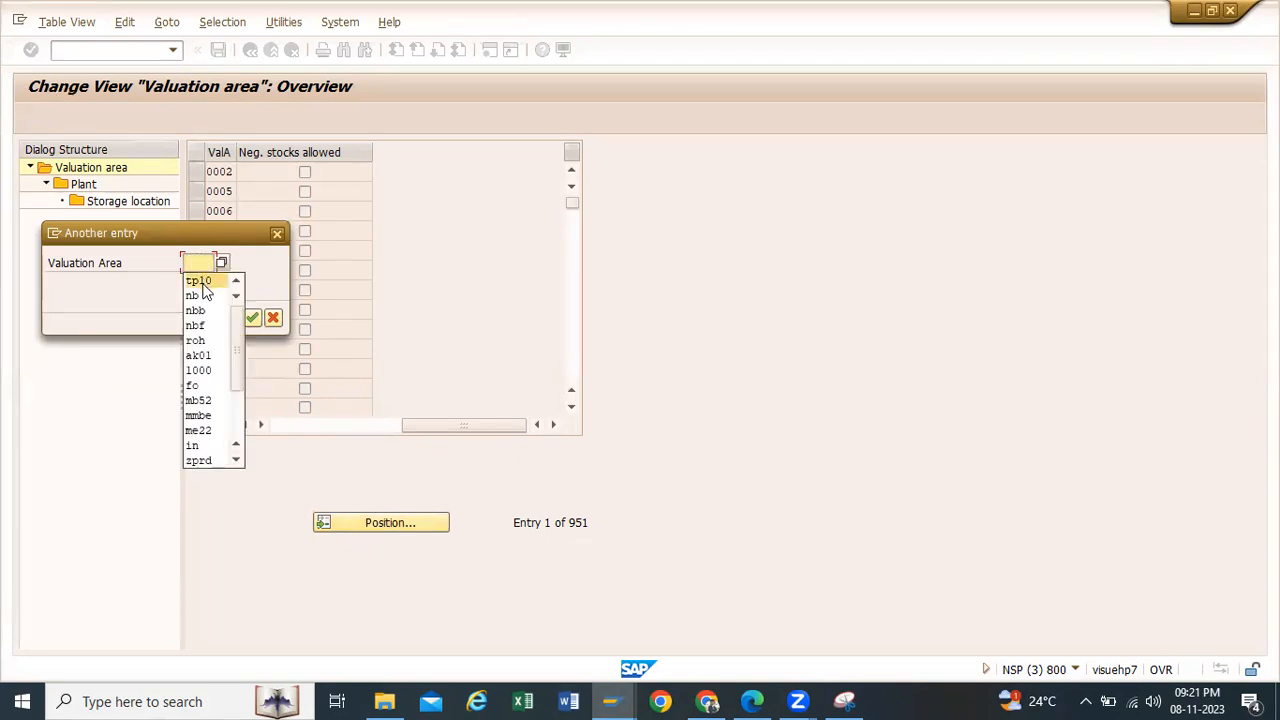
click(251, 318)
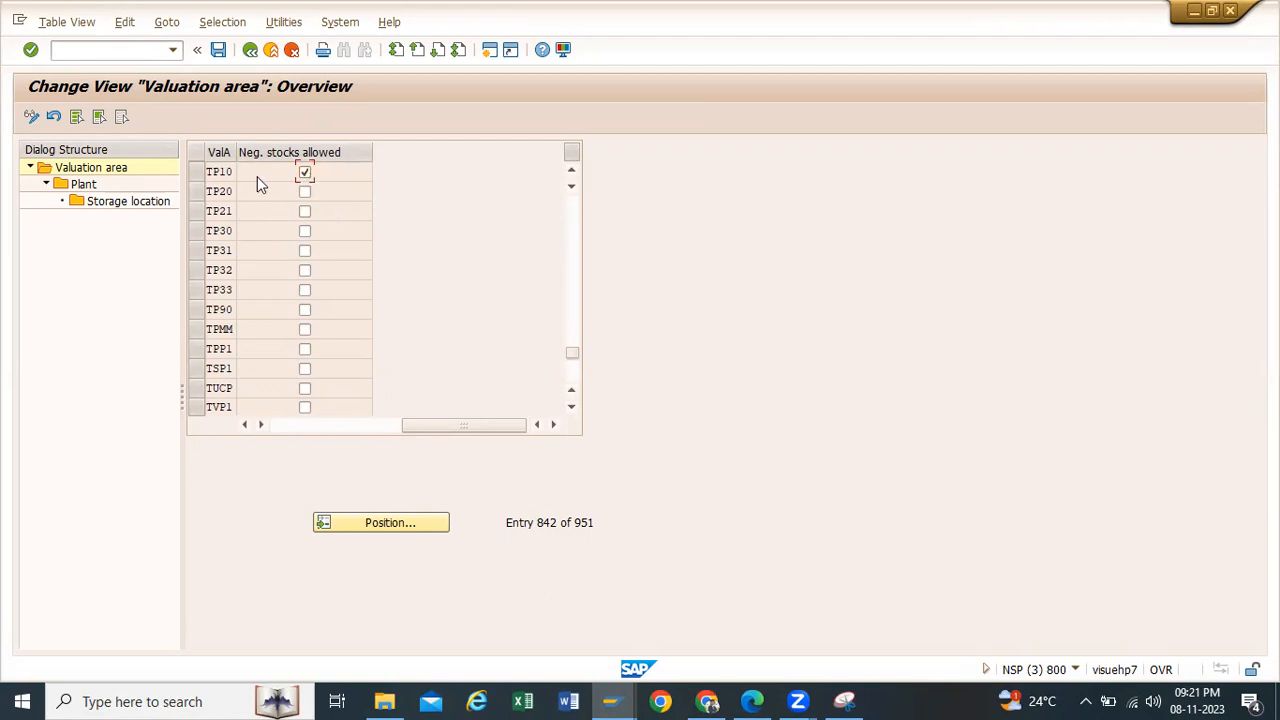
Step: Save the permission for negative stocks in valuation area TP10
double_click(84, 184)
double_click(90, 188)
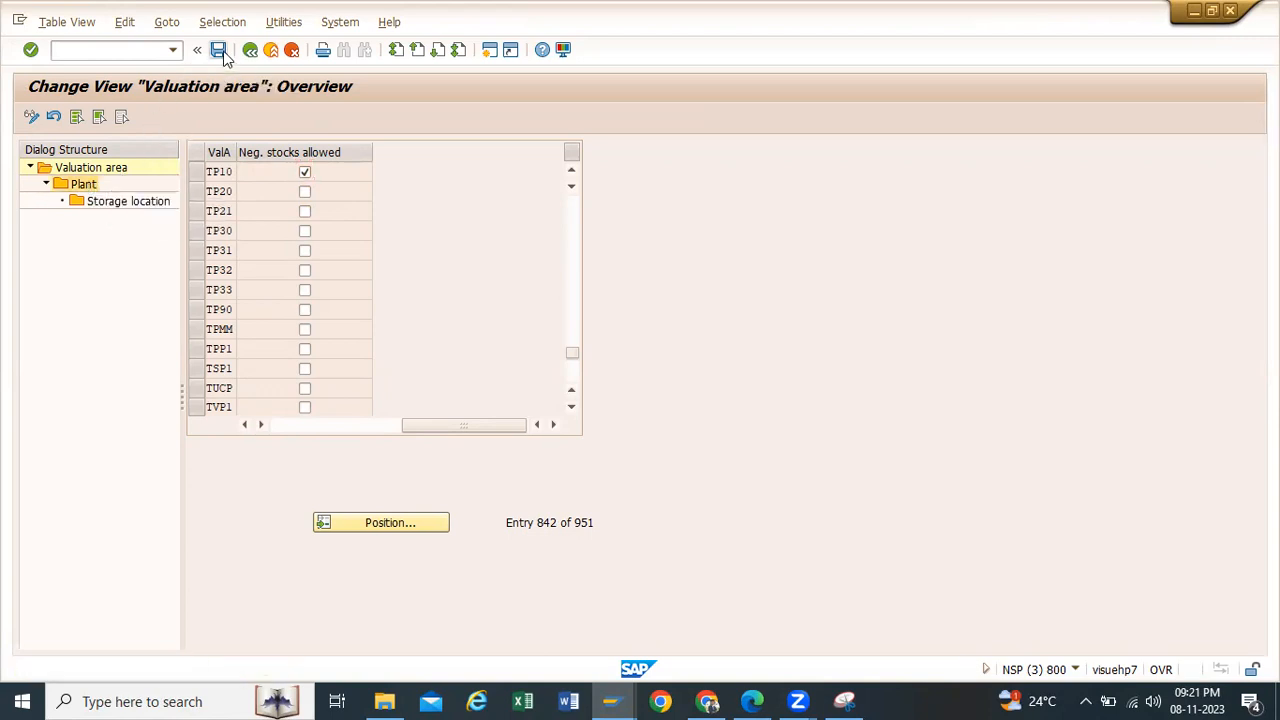
click(218, 50)
click(274, 318)
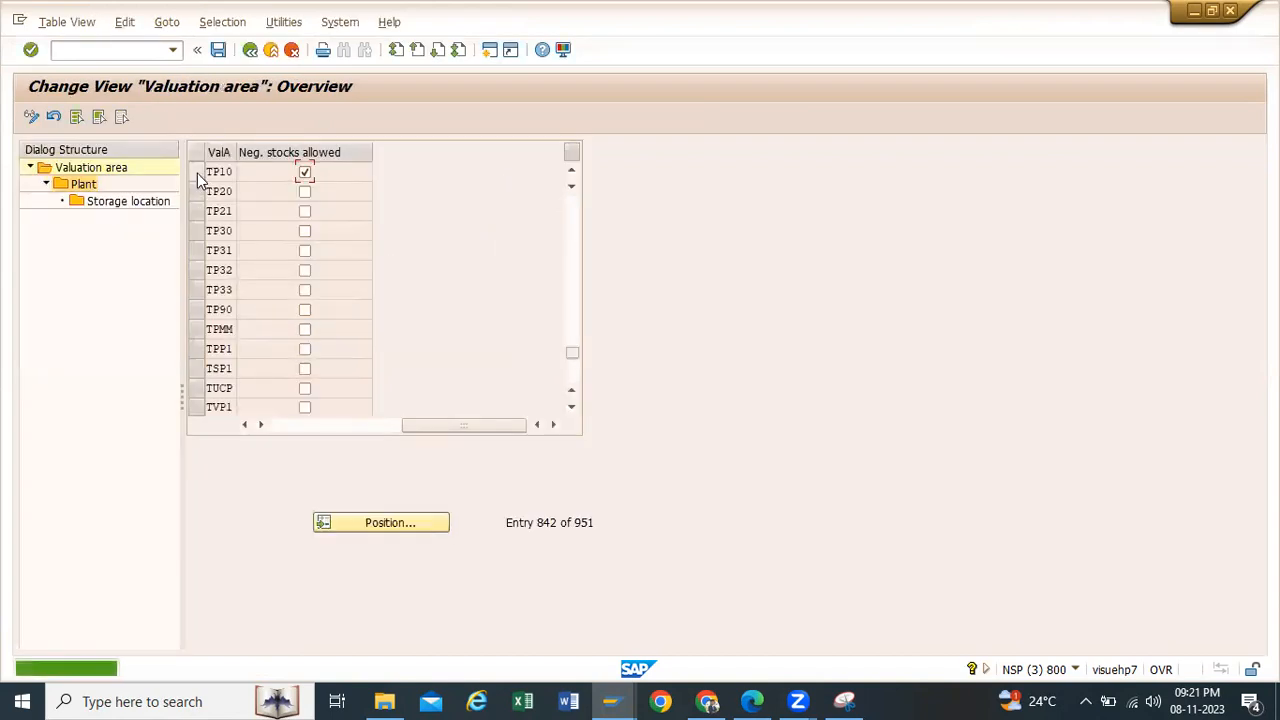
Step: Select valuation area TP10 and open the details of its plant in the Allow Negative Stocks settings
click(197, 171)
click(75, 184)
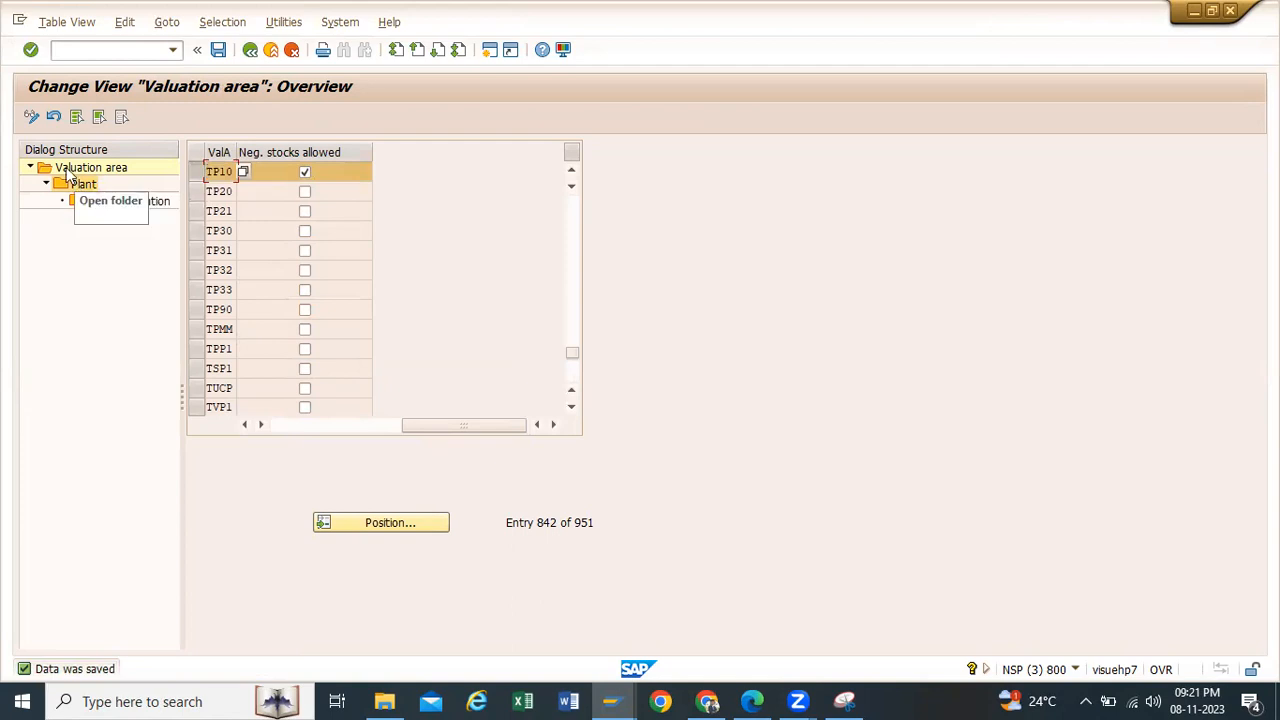
click(33, 117)
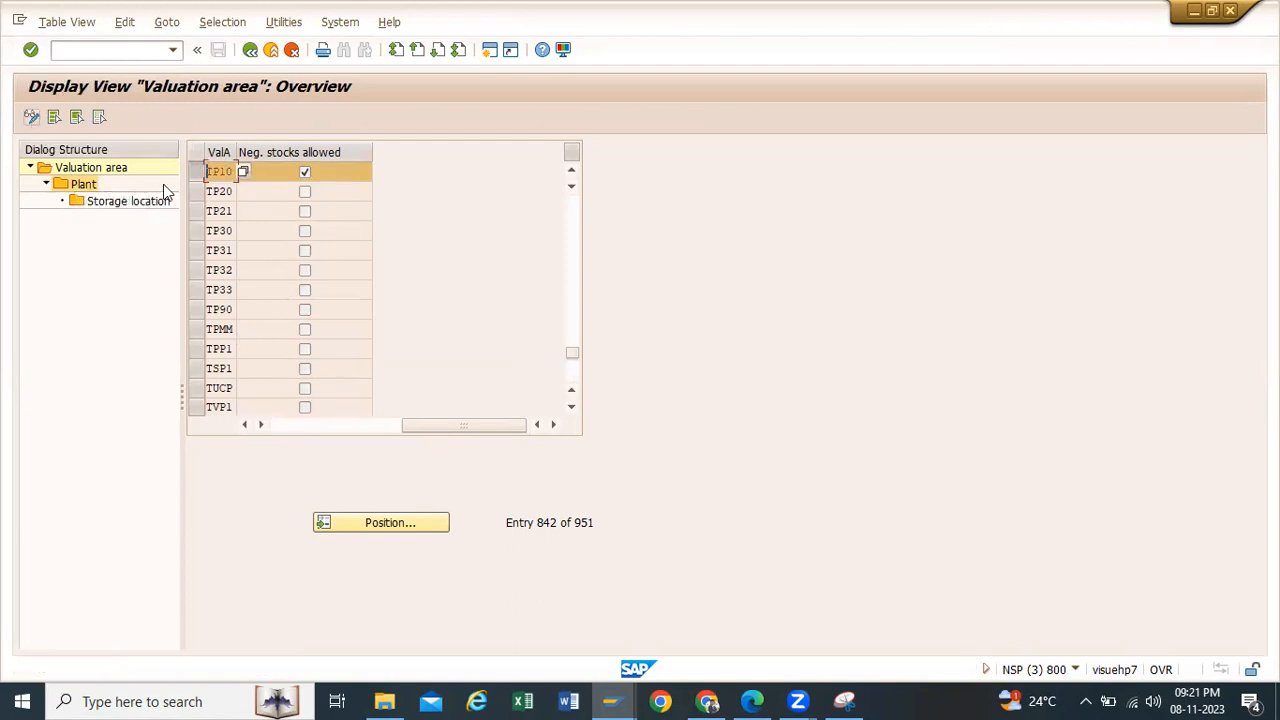
double_click(216, 168)
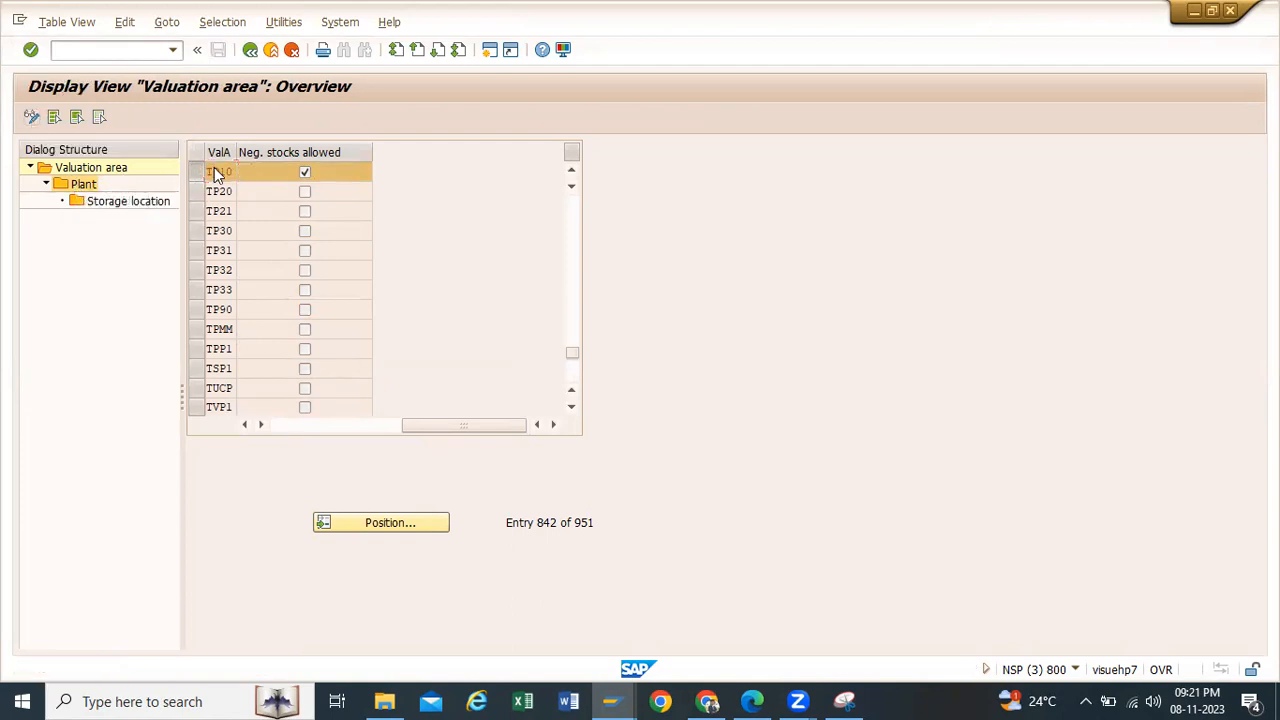
double_click(84, 186)
double_click(100, 186)
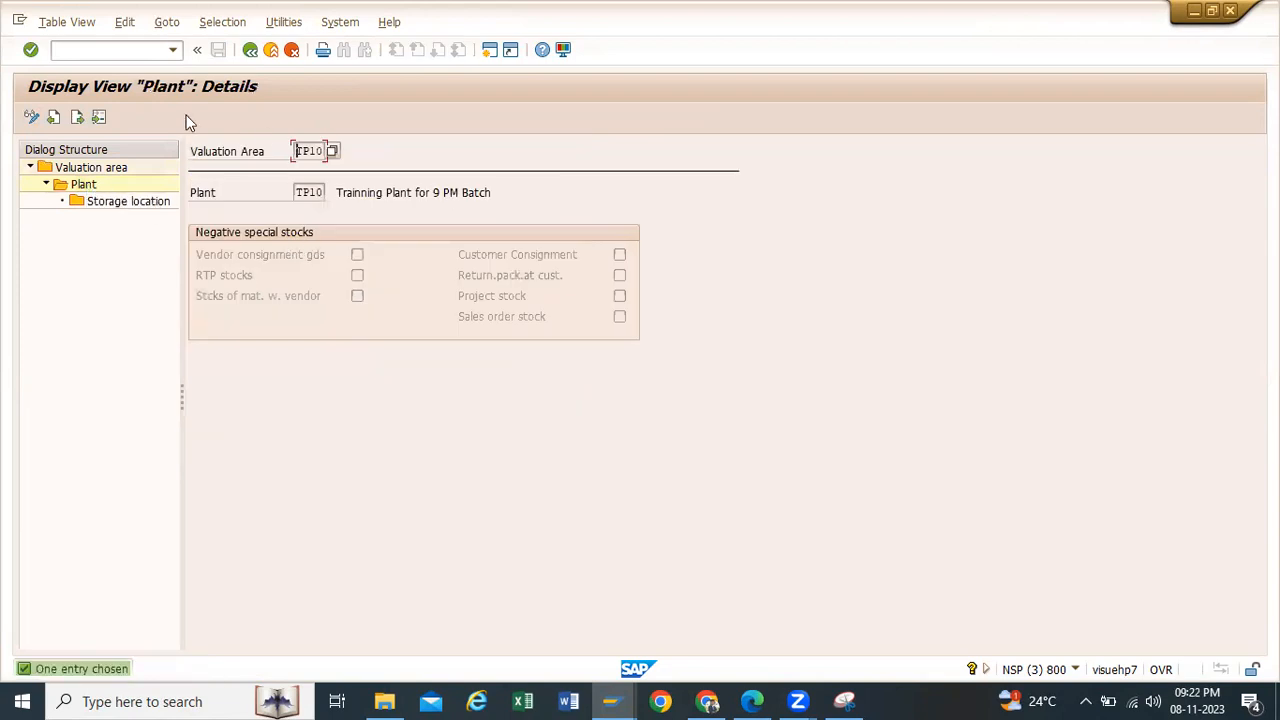
Step: Switch plant TP10's details to change mode and allow all negative special stocks, from vendor consignment goods to sales order stock
click(31, 119)
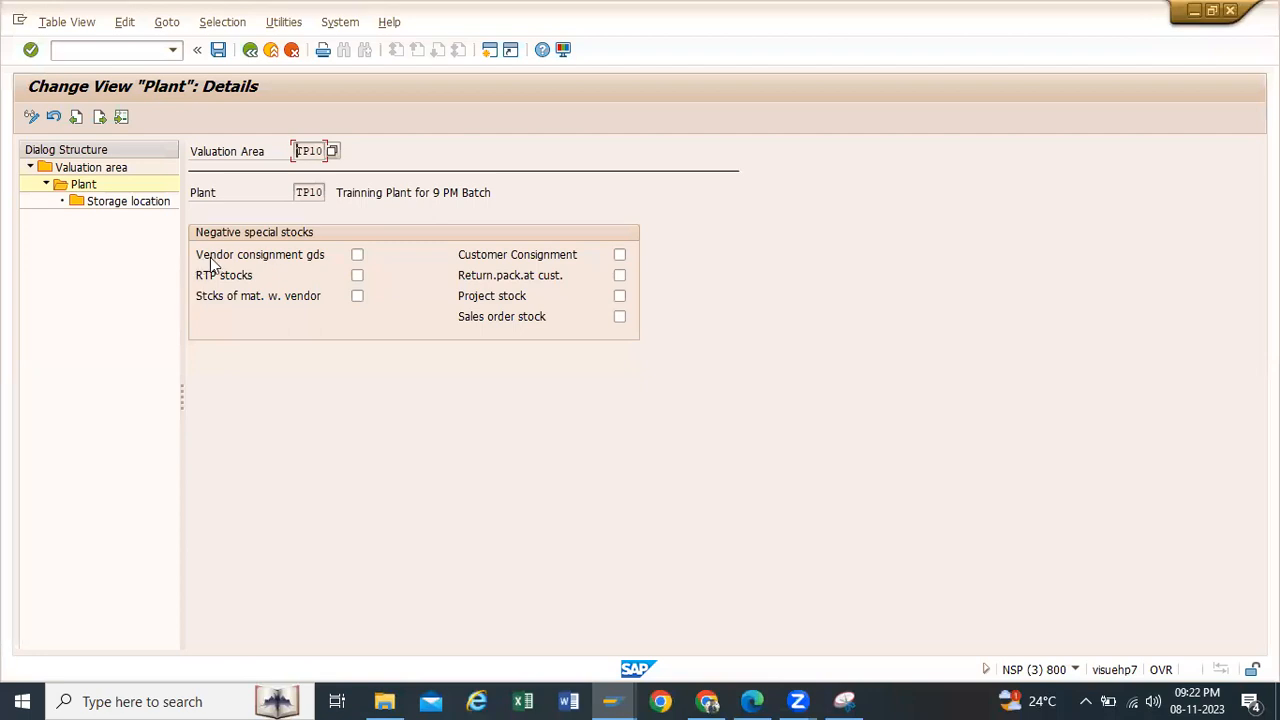
click(358, 255)
click(619, 257)
click(620, 297)
click(136, 204)
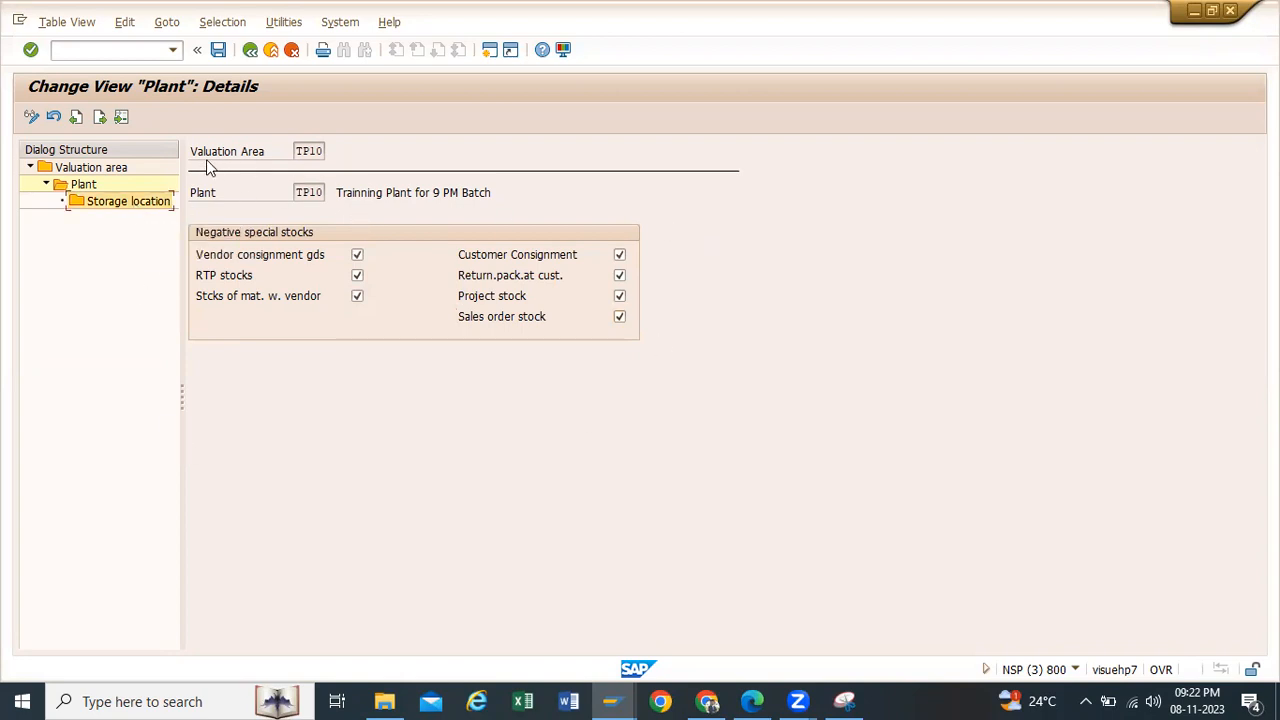
Step: Allow negative stocks for plant TP10's storage locations ERSA, FG01, RM00, SHF1 and UTL1, and save
double_click(116, 204)
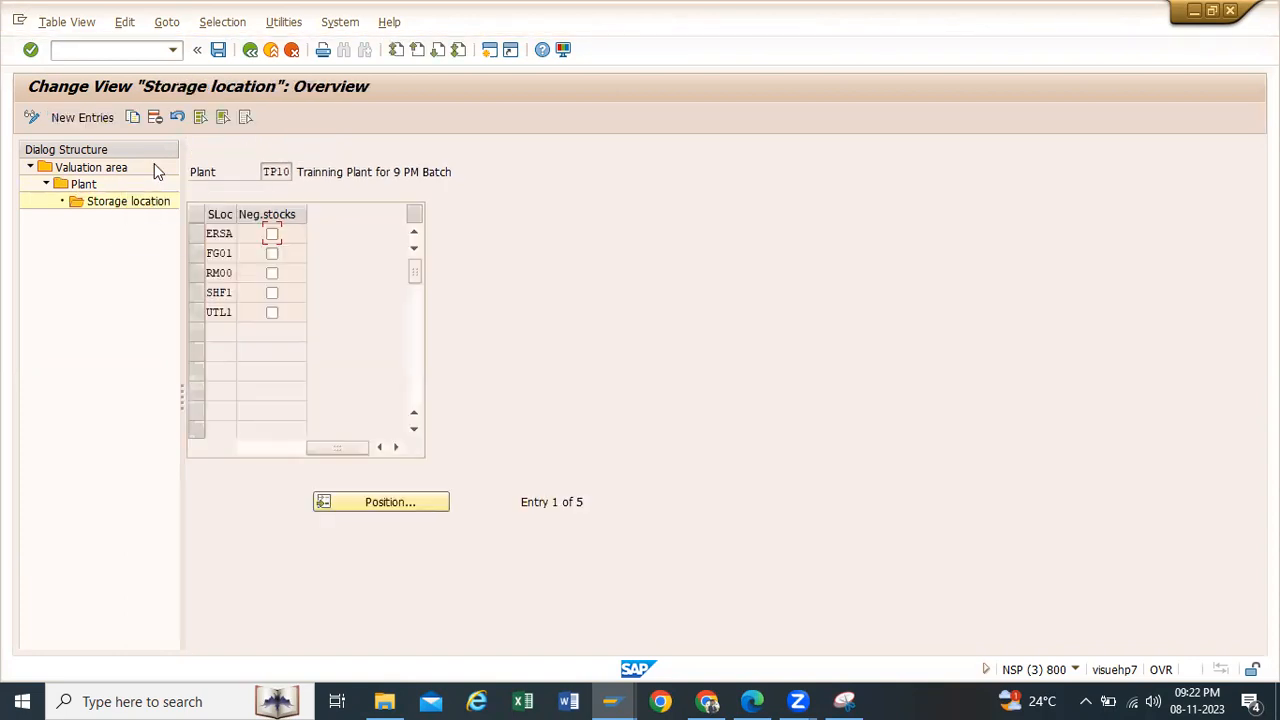
click(272, 234)
click(272, 273)
click(218, 50)
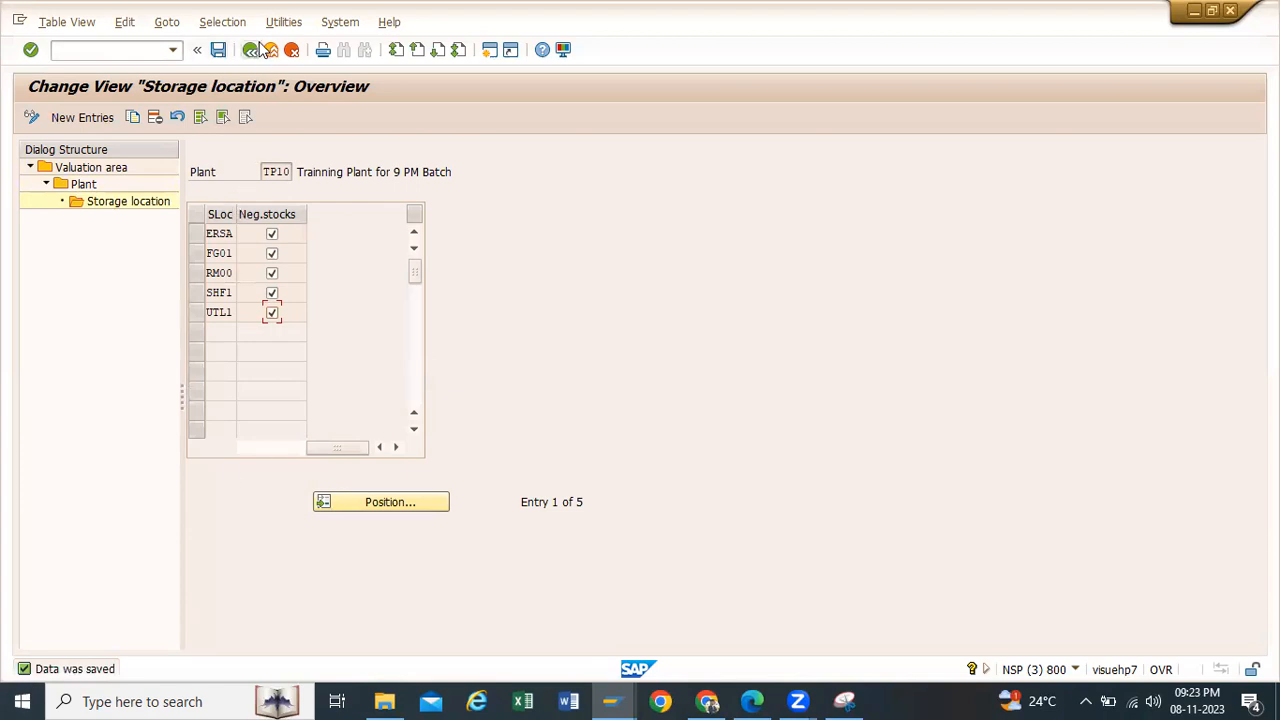
Step: Leave the Allow Negative Stocks activity and return to the Implementation Guide structure
click(250, 50)
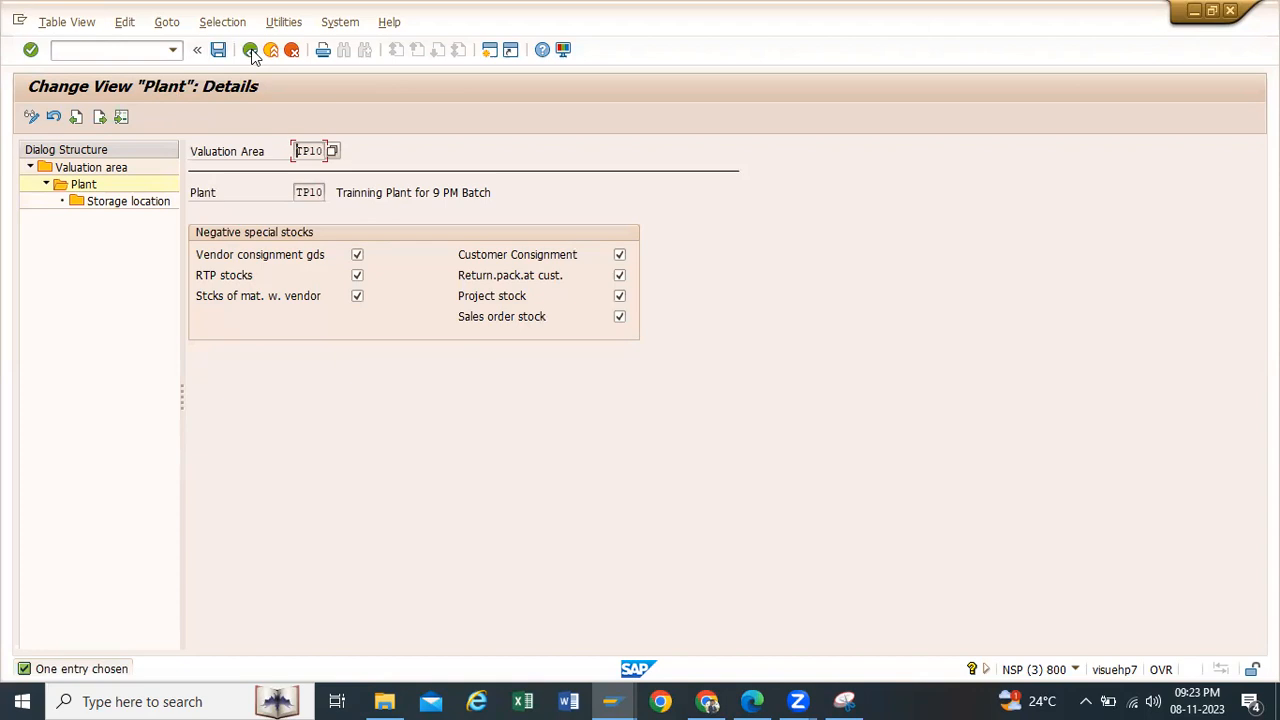
click(250, 50)
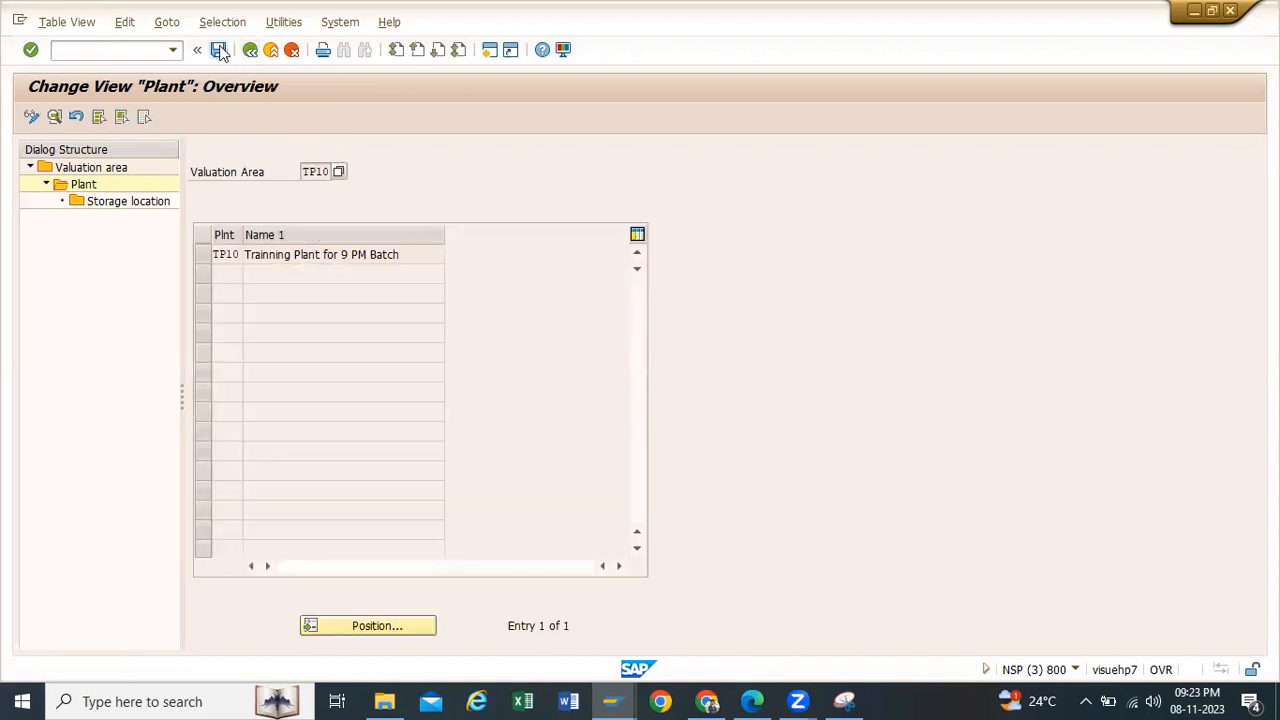
click(250, 50)
click(250, 50)
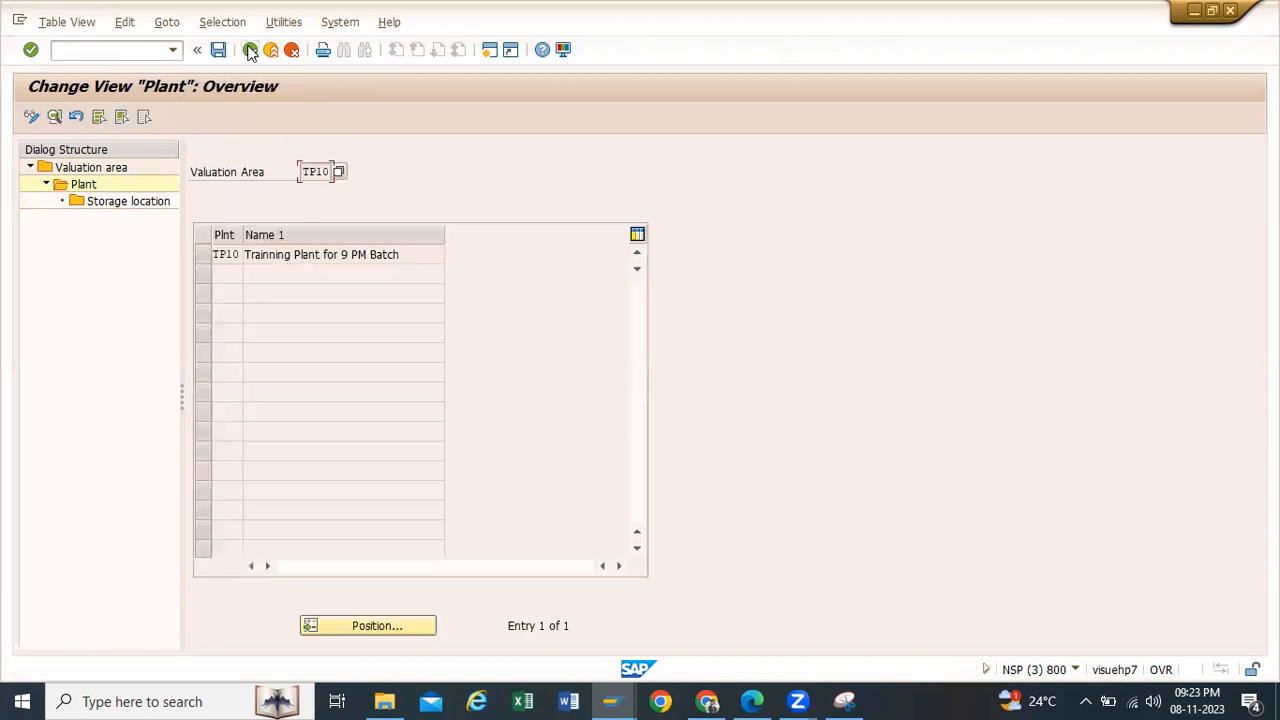
click(250, 50)
click(250, 50)
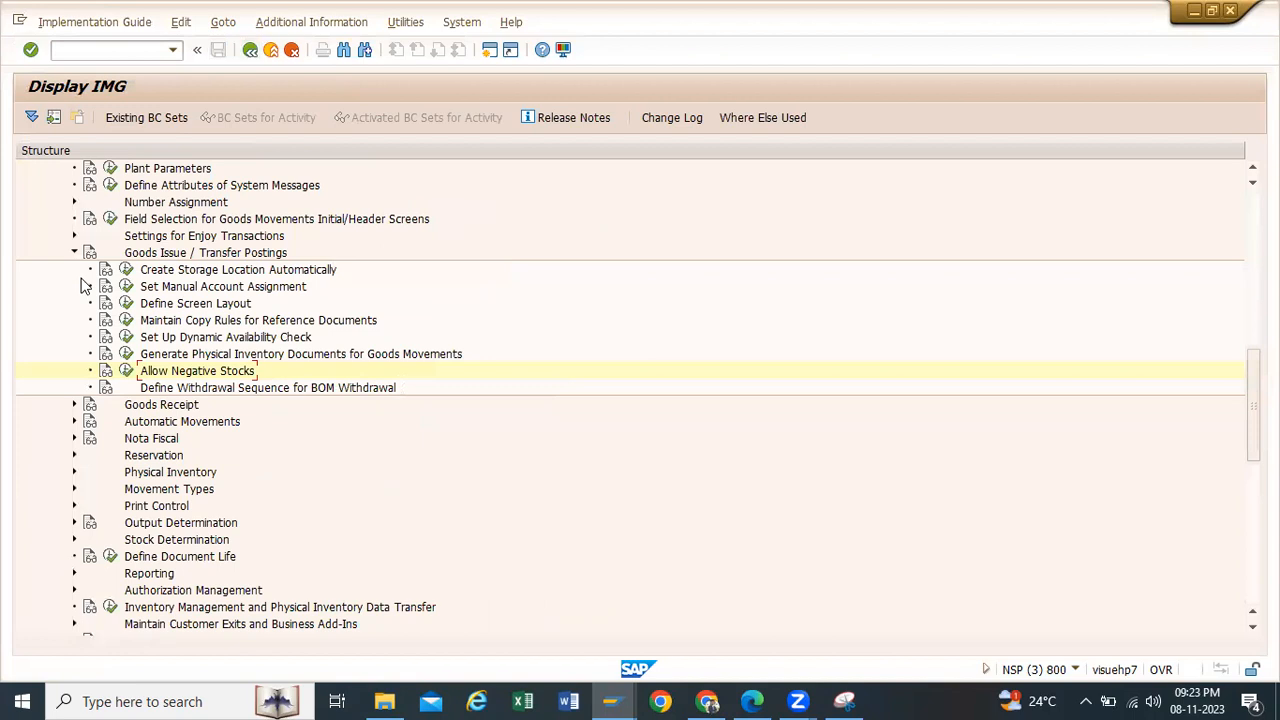
Step: Open the Plant Parameters activity under Inventory Management and Physical Inventory and display the details of plant TP10
click(73, 252)
scroll(115, 285, up, 2)
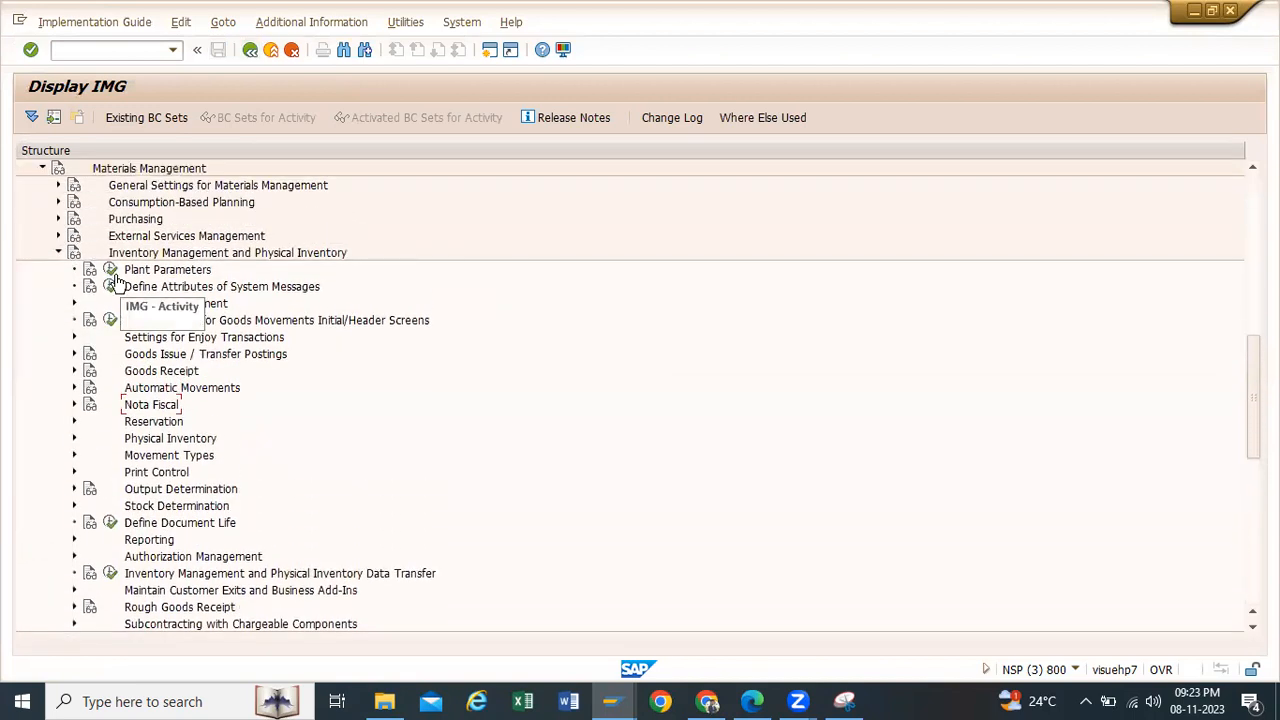
click(110, 269)
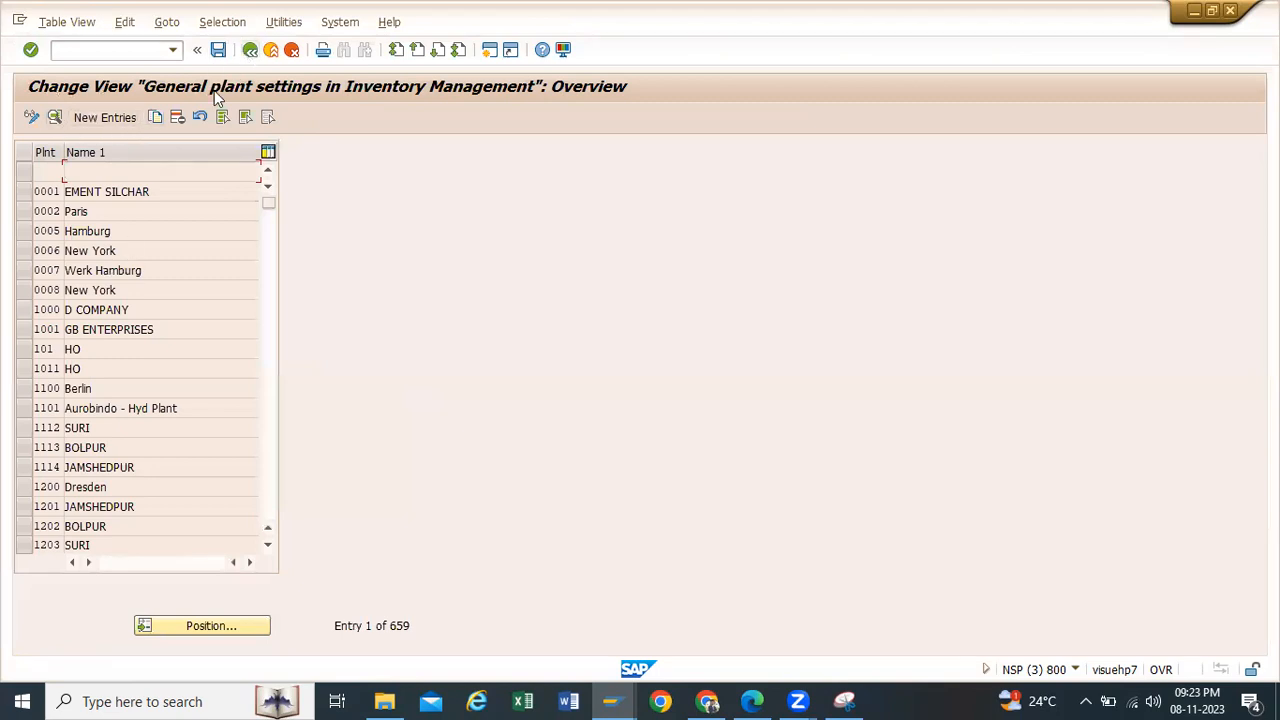
click(234, 622)
click(196, 263)
click(196, 283)
click(251, 317)
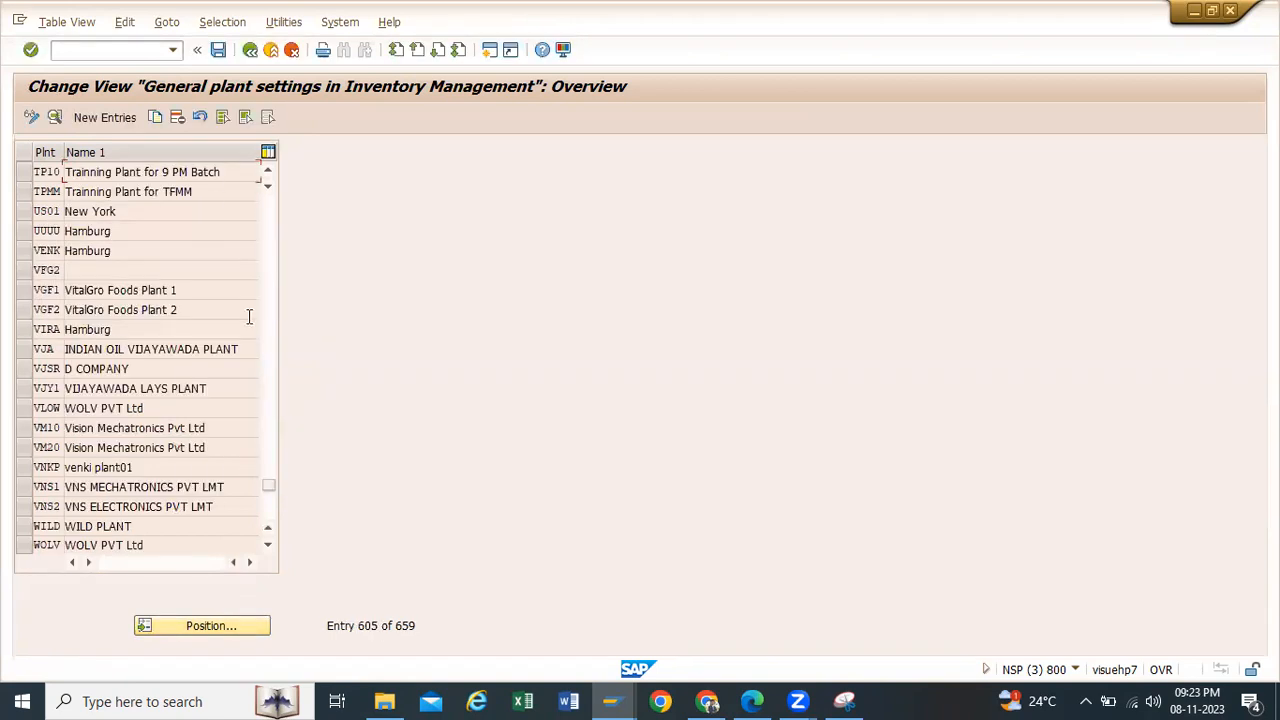
click(24, 173)
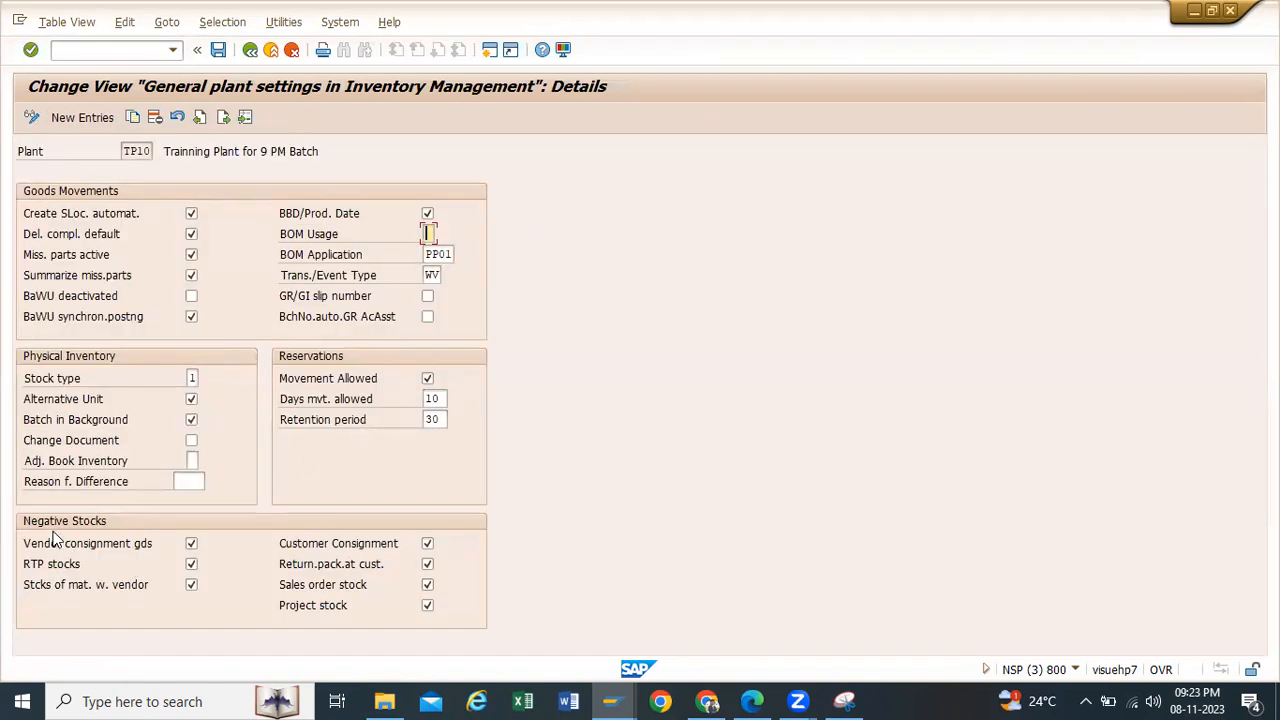
Step: Check the Negative Stocks indicators in plant TP10's general settings and save
click(191, 544)
click(192, 565)
click(218, 49)
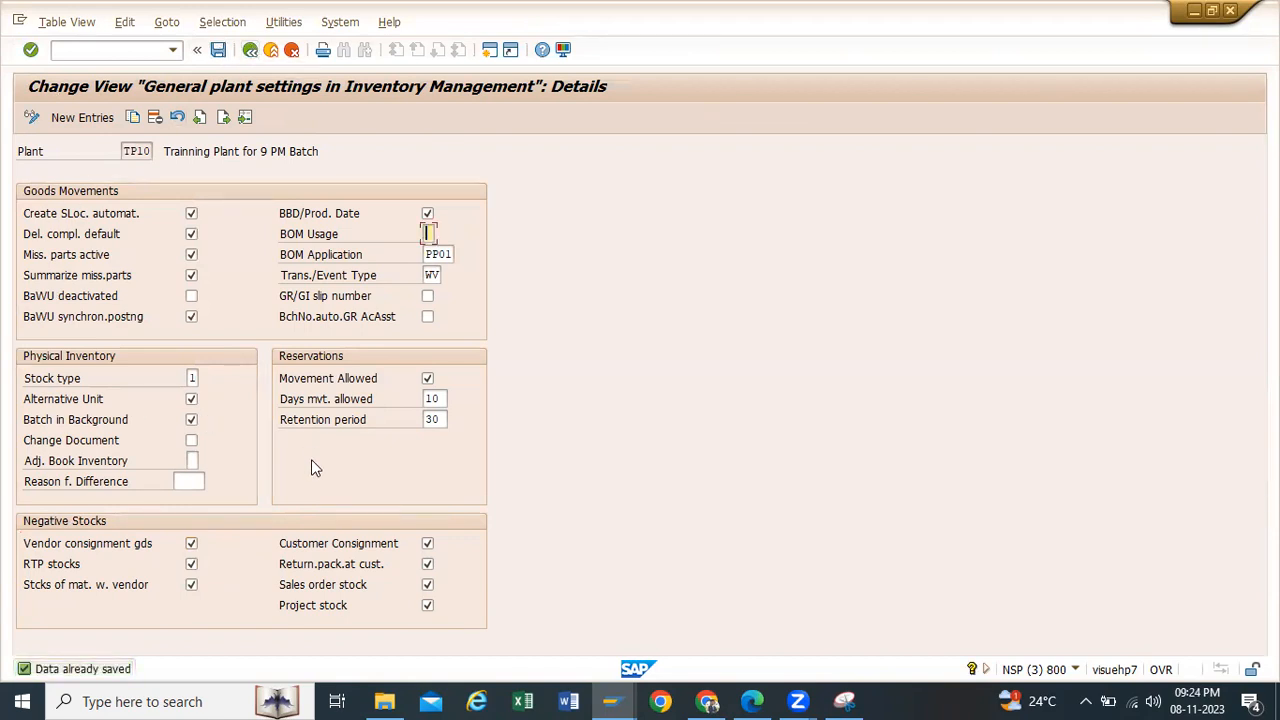
Step: Leave customizing and start the purchase order creation transaction me21n
click(249, 50)
click(249, 50)
click(249, 50)
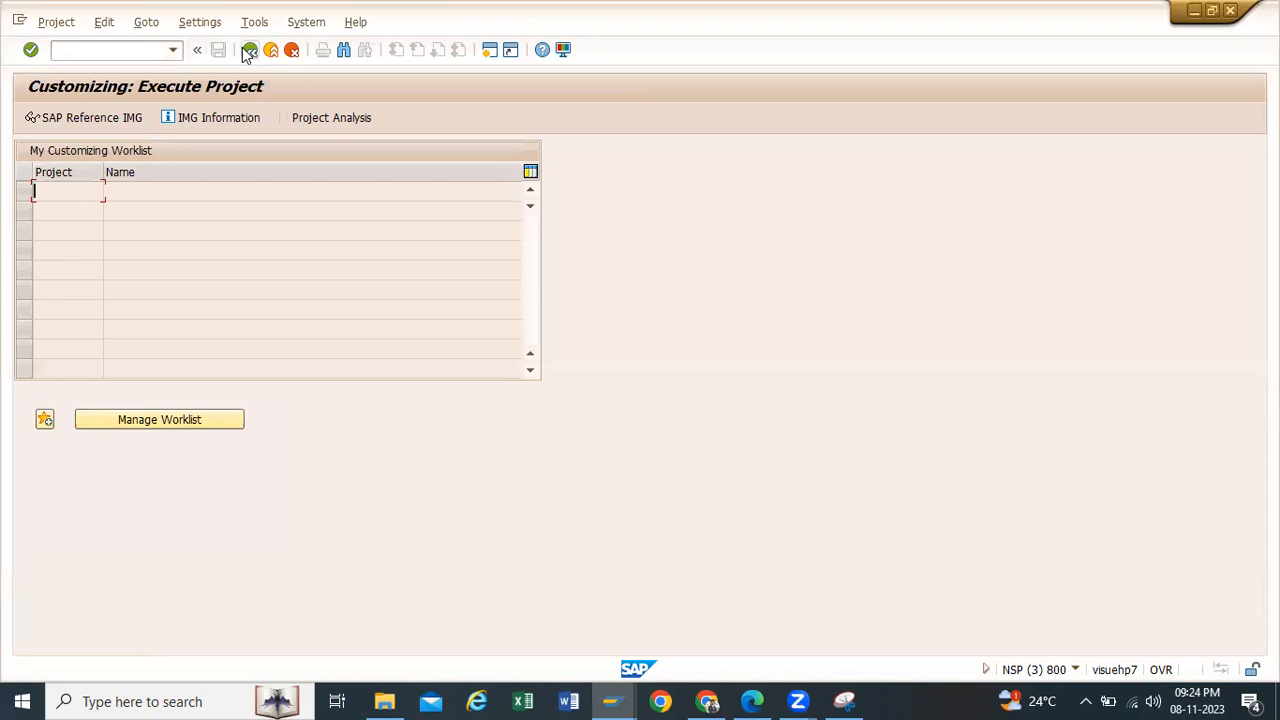
click(249, 50)
click(173, 50)
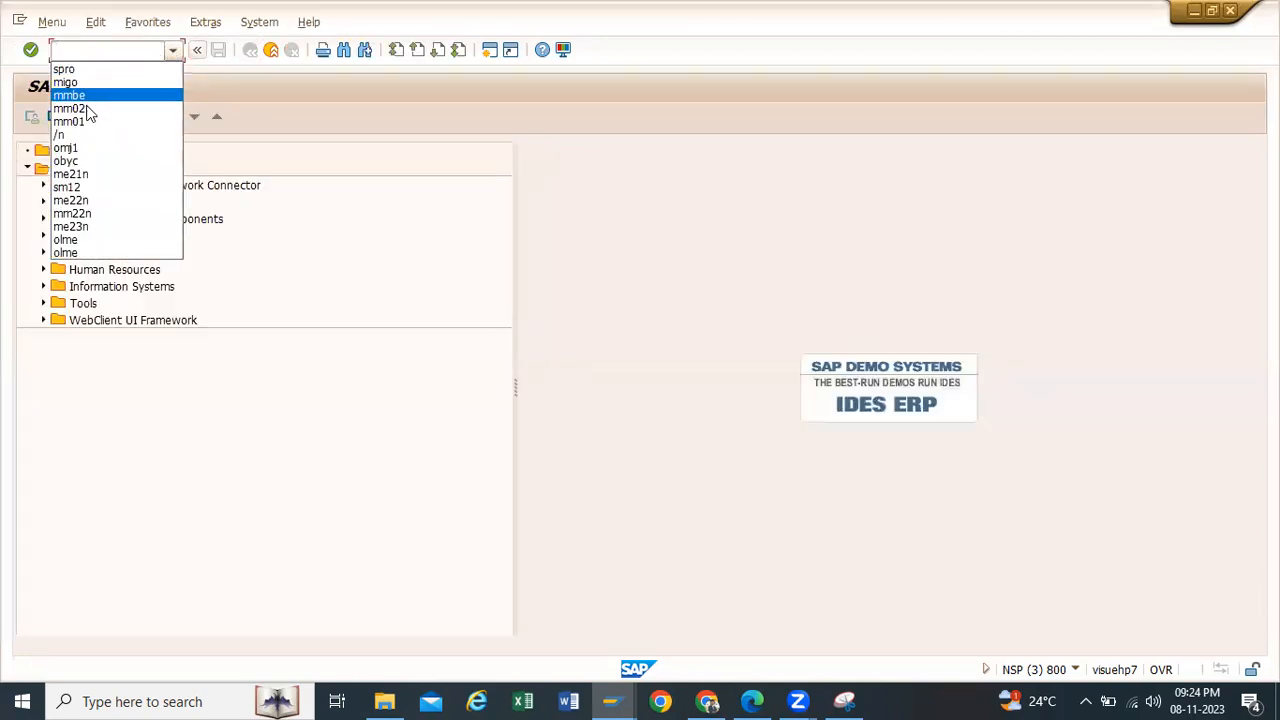
click(88, 176)
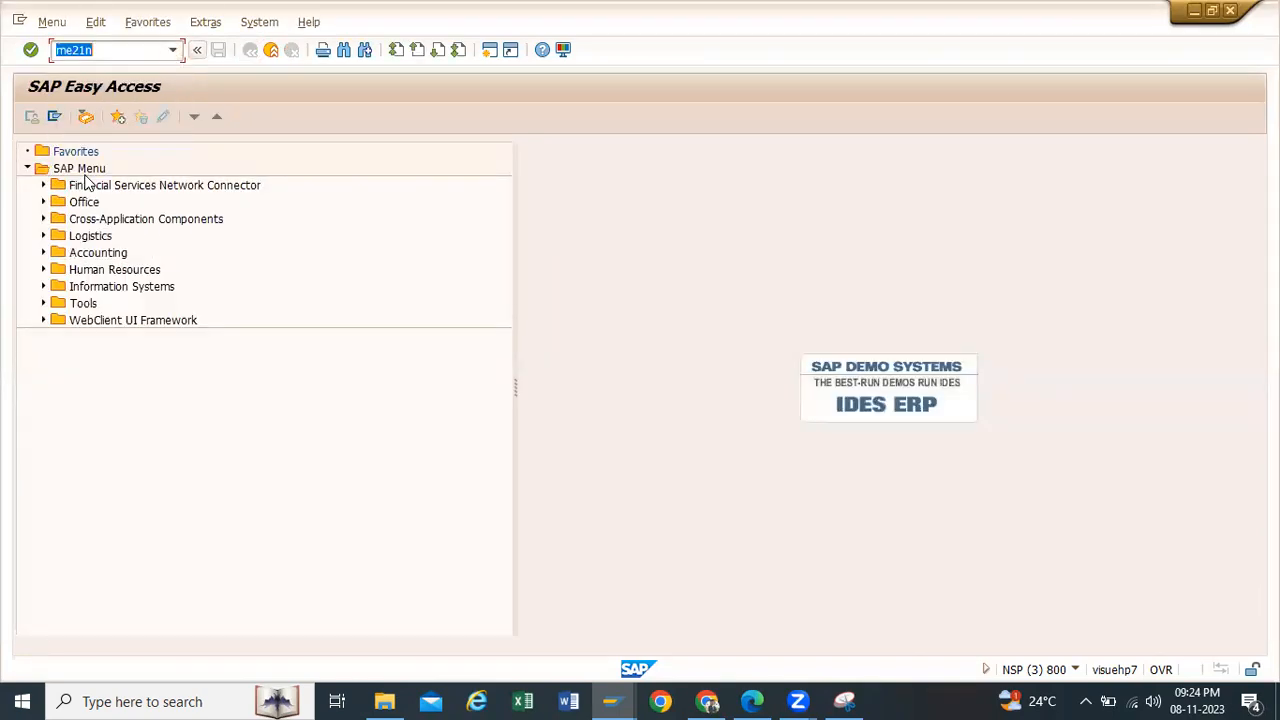
key(Return)
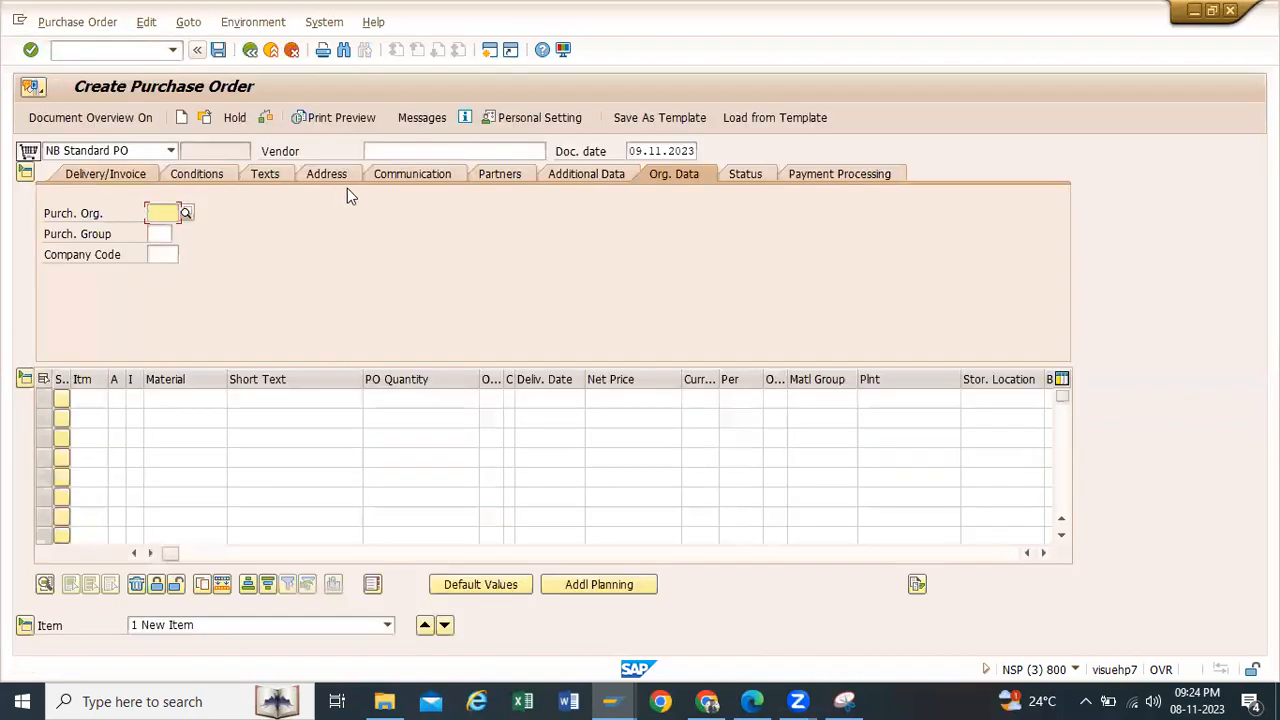
Step: Enter the vendor Yashpal Enterprises, purchasing organization TP10, purchasing group TP1 and company code H100 in the purchase order header
click(403, 151)
click(400, 166)
click(160, 213)
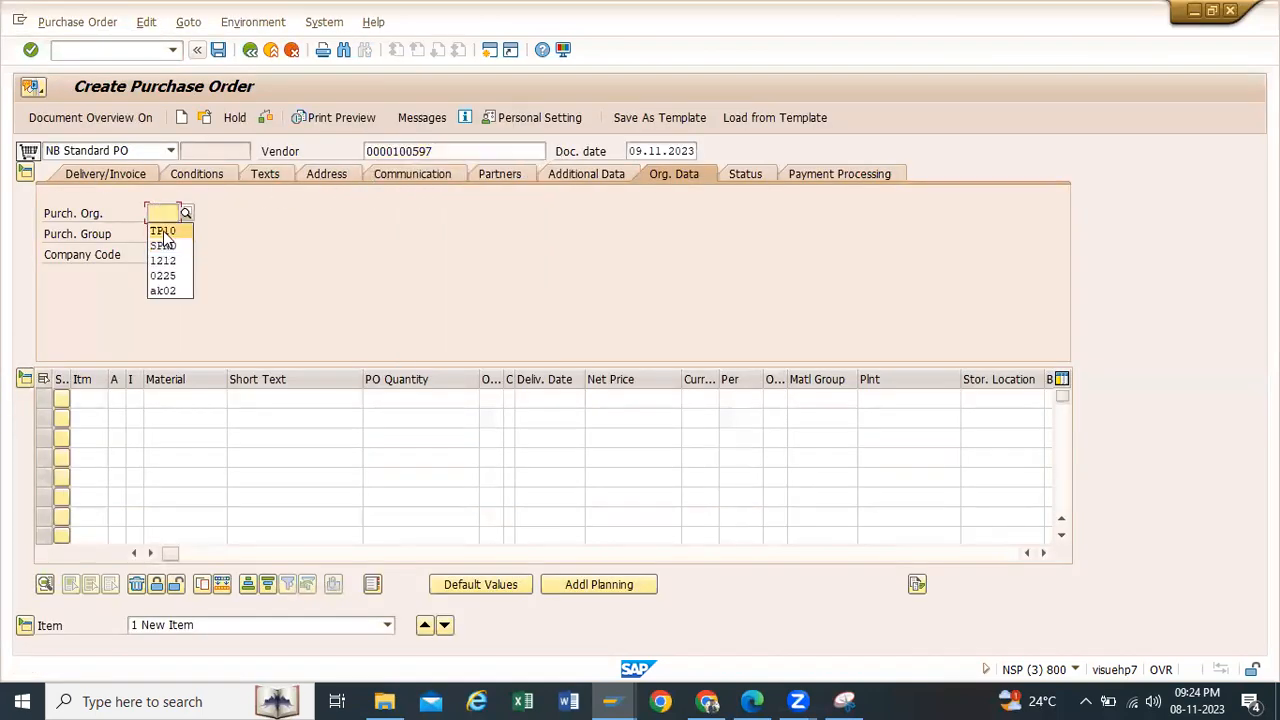
click(160, 227)
click(162, 234)
click(160, 251)
click(160, 254)
click(160, 271)
click(166, 402)
key(Return)
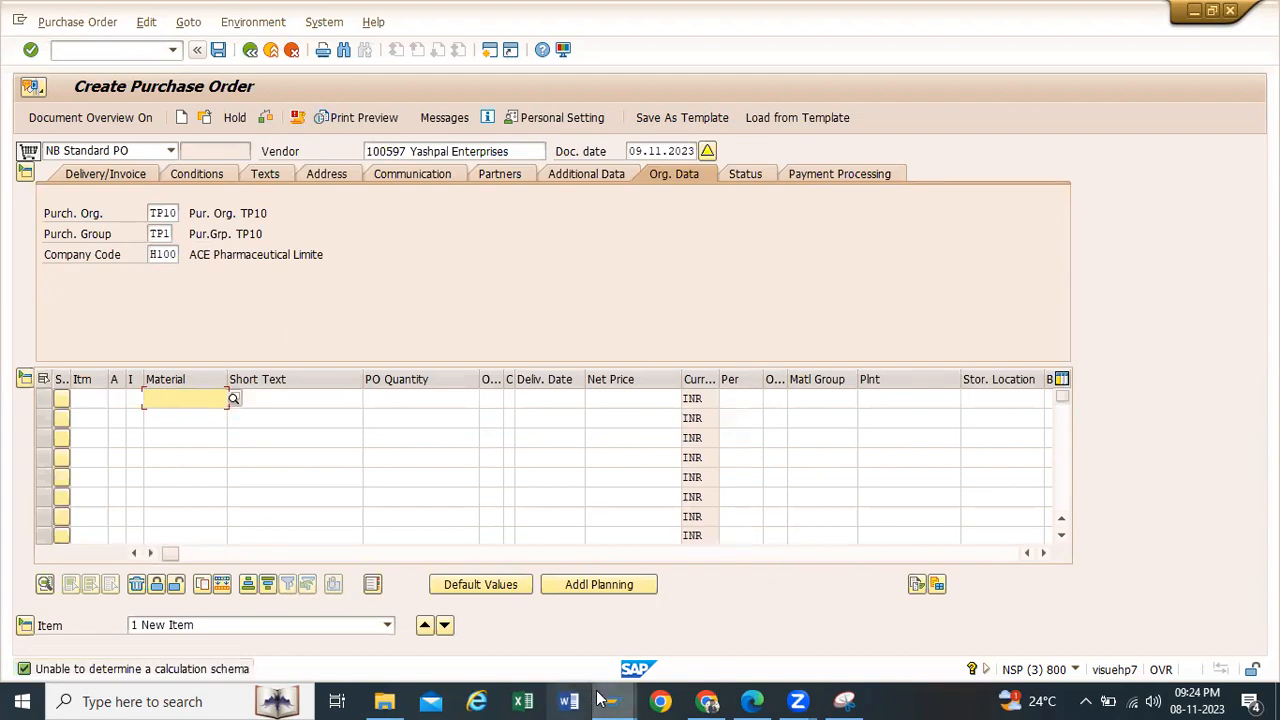
Step: Copy the Servo 220 Oil material number from the Stock Overview session into the purchase order's first item
click(568, 623)
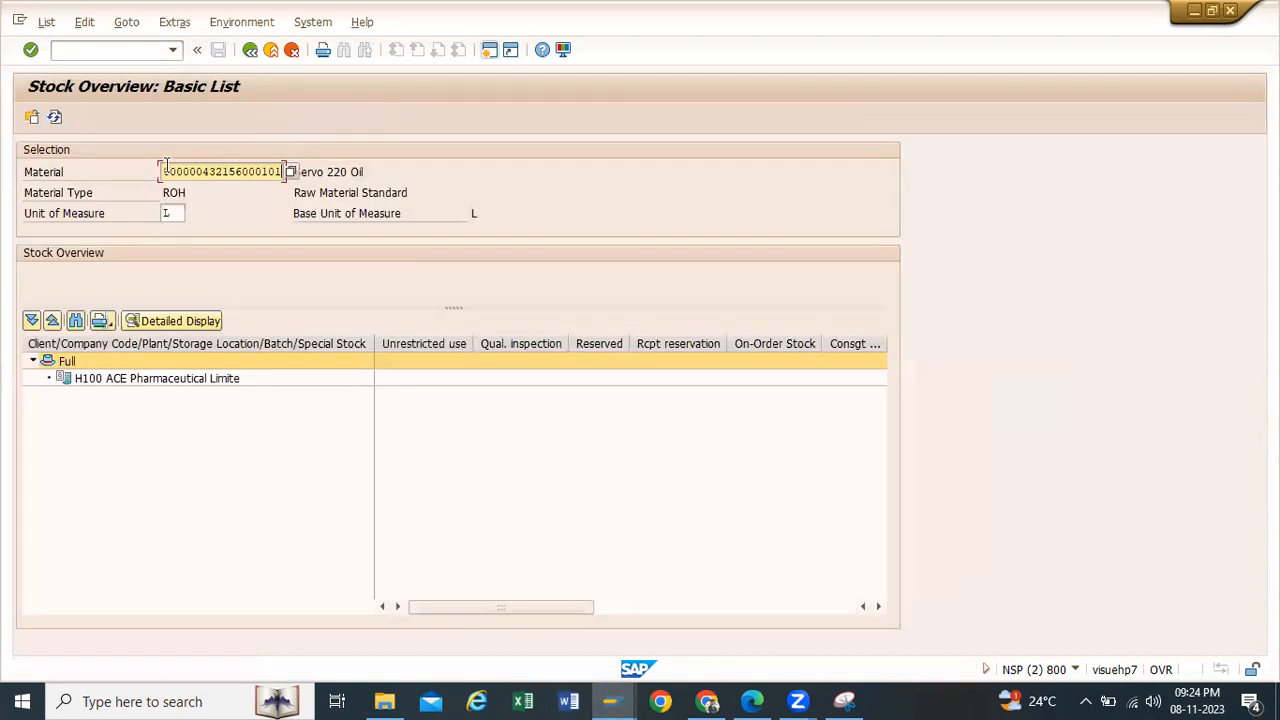
drag(165, 170, 283, 175)
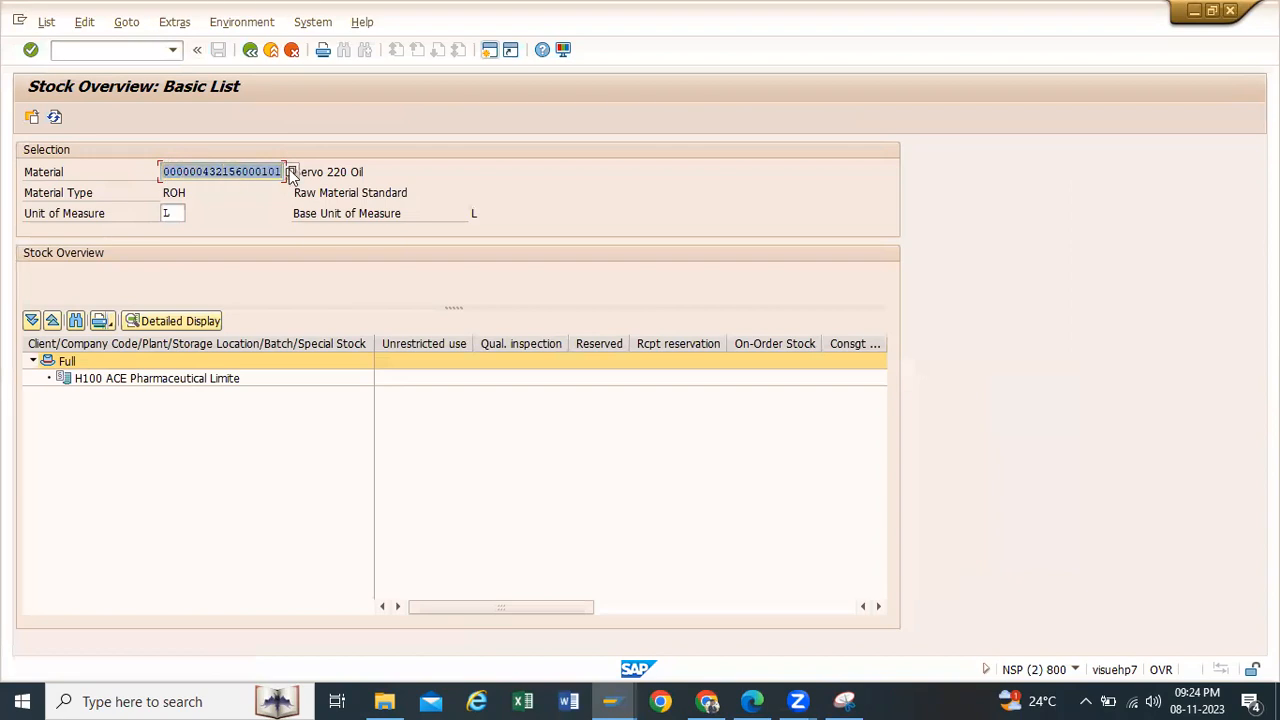
key(ctrl+c)
mouse_move(612, 701)
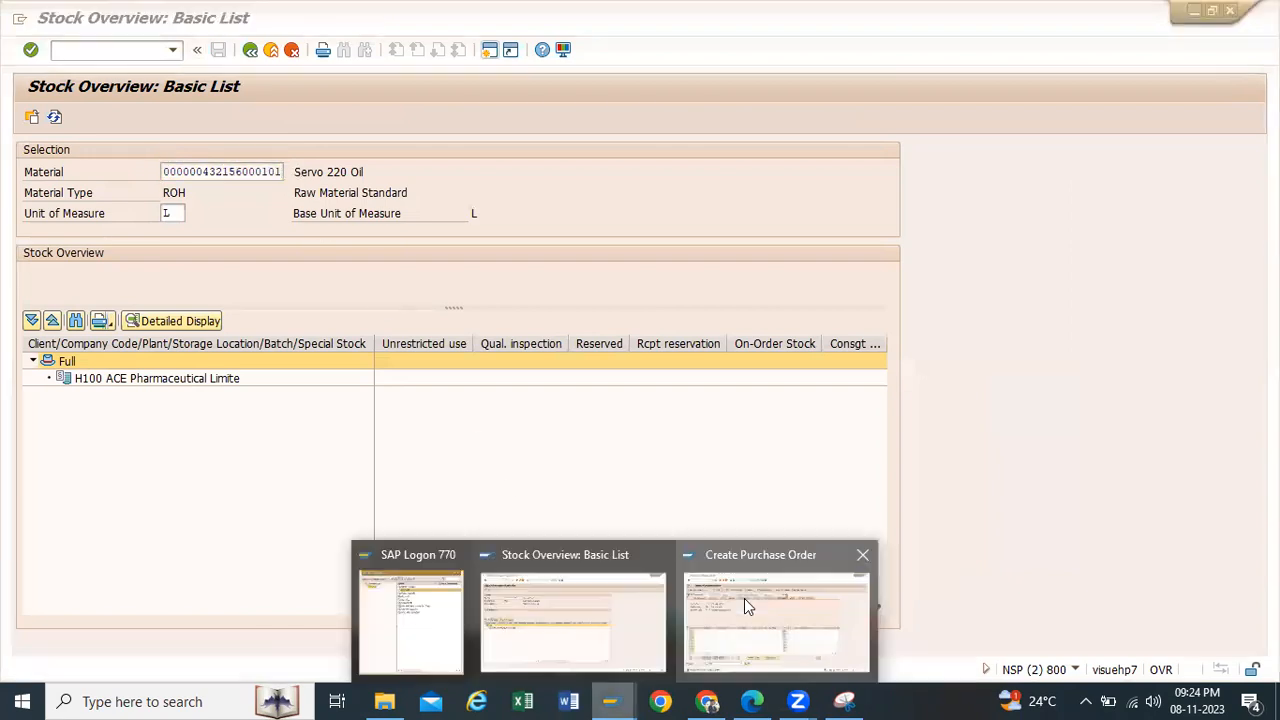
click(744, 598)
key(ctrl+v)
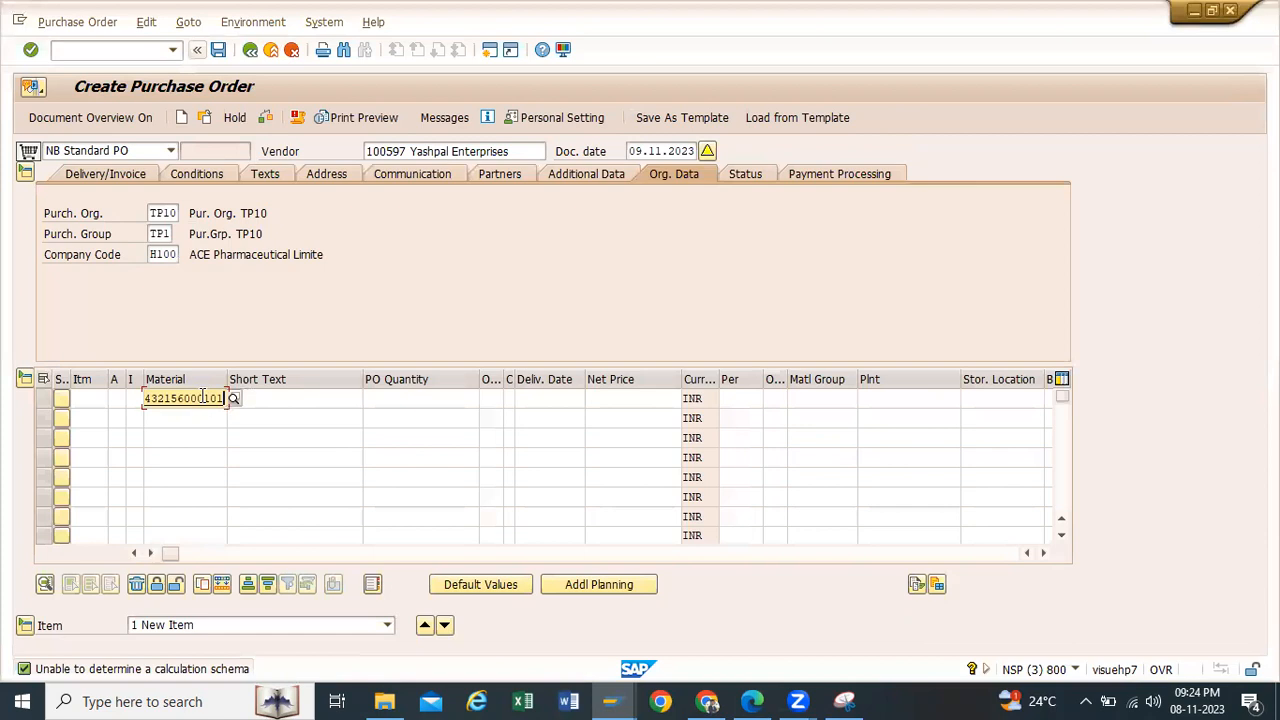
click(448, 397)
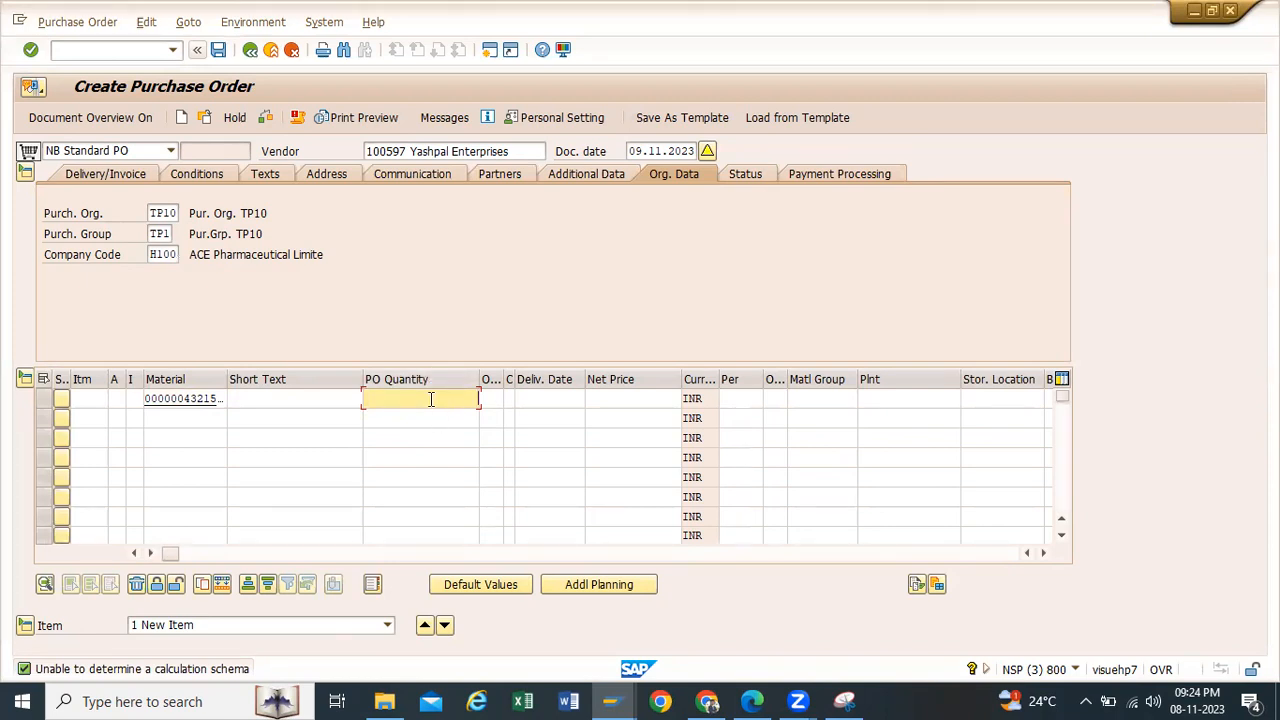
Step: Give the purchase order item a quantity of 200, plant tp10 and storage location RM00
text(200)
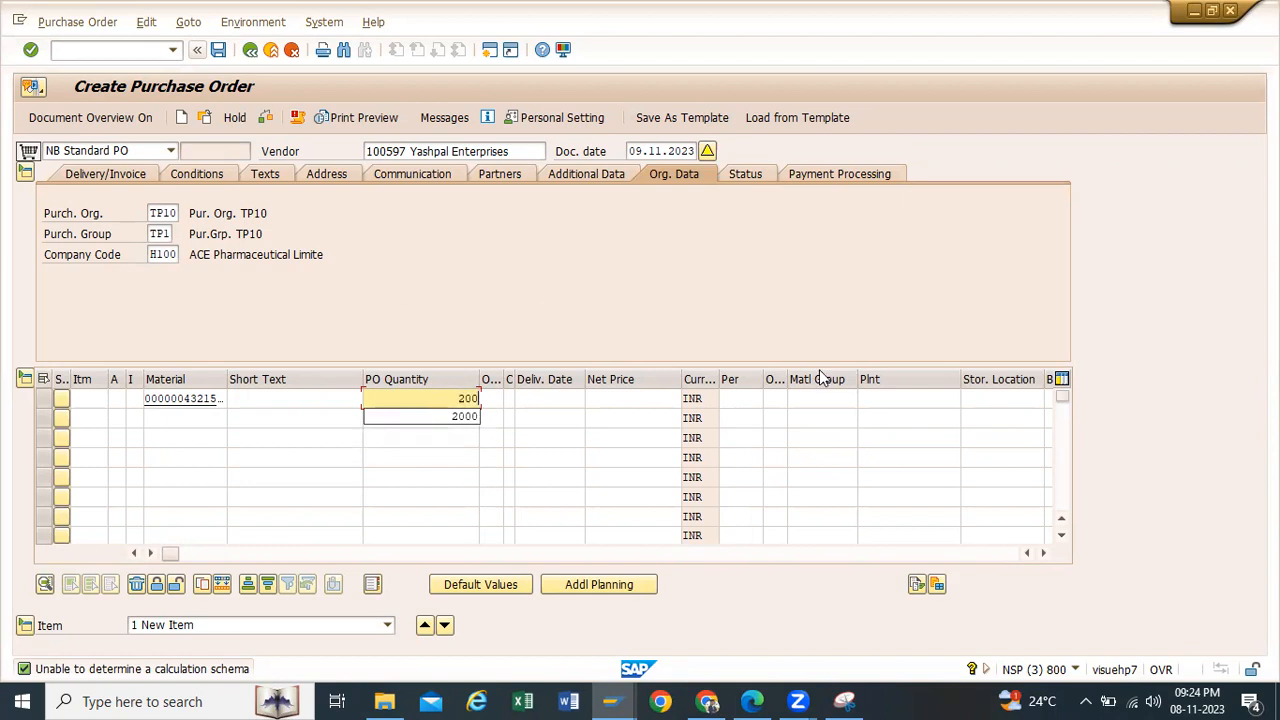
click(906, 398)
text(tp10)
click(1017, 400)
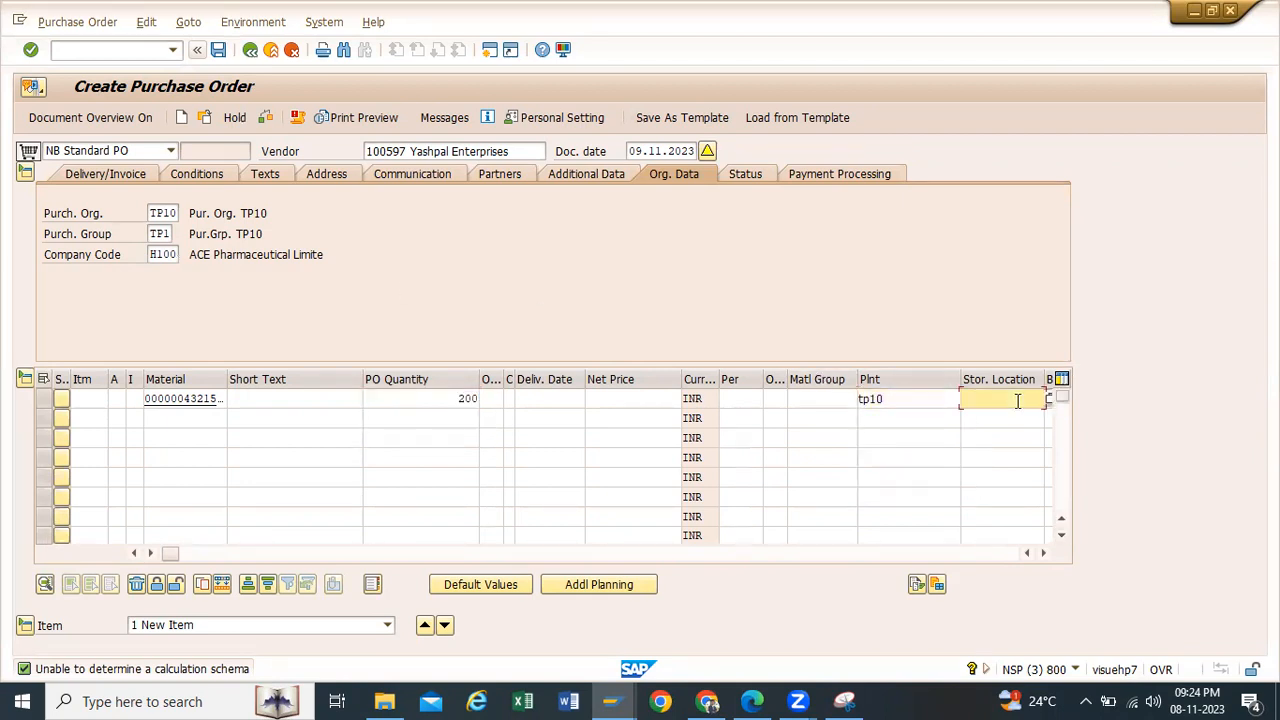
click(991, 417)
key(Return)
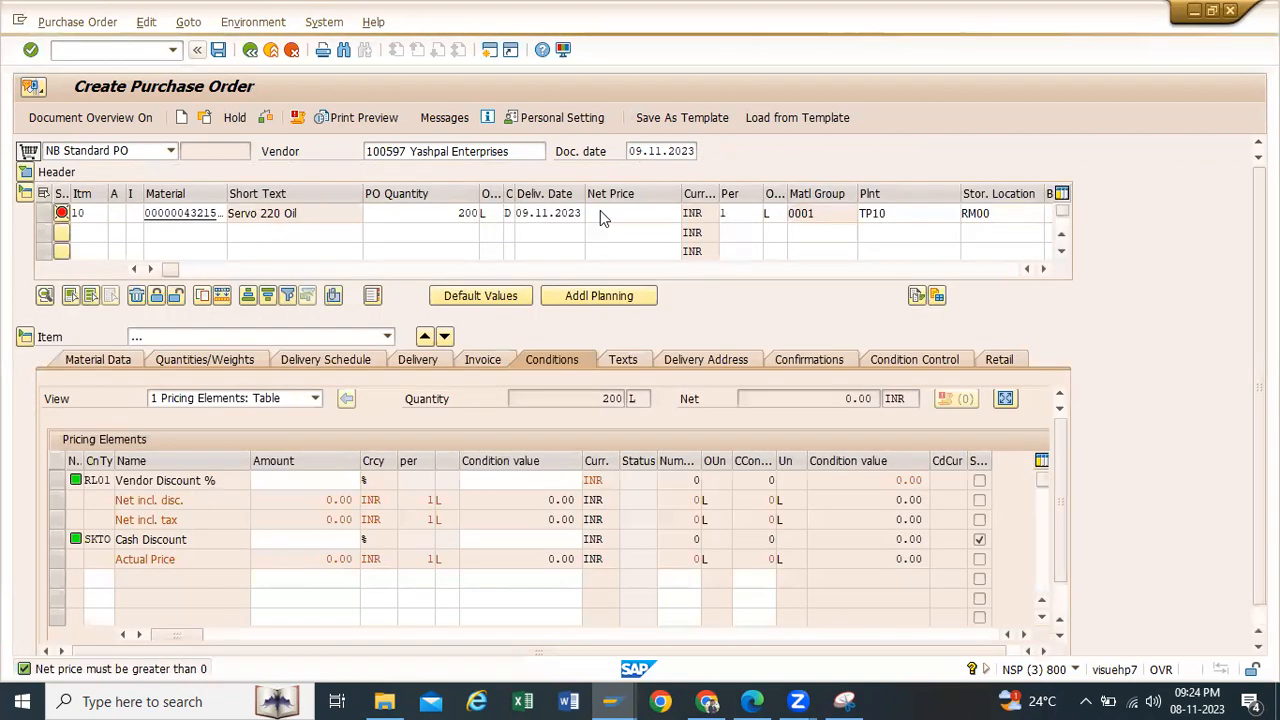
Step: Try to set the Servo 220 Oil item's net price to 100 INR
click(609, 211)
text(100)
key(Return)
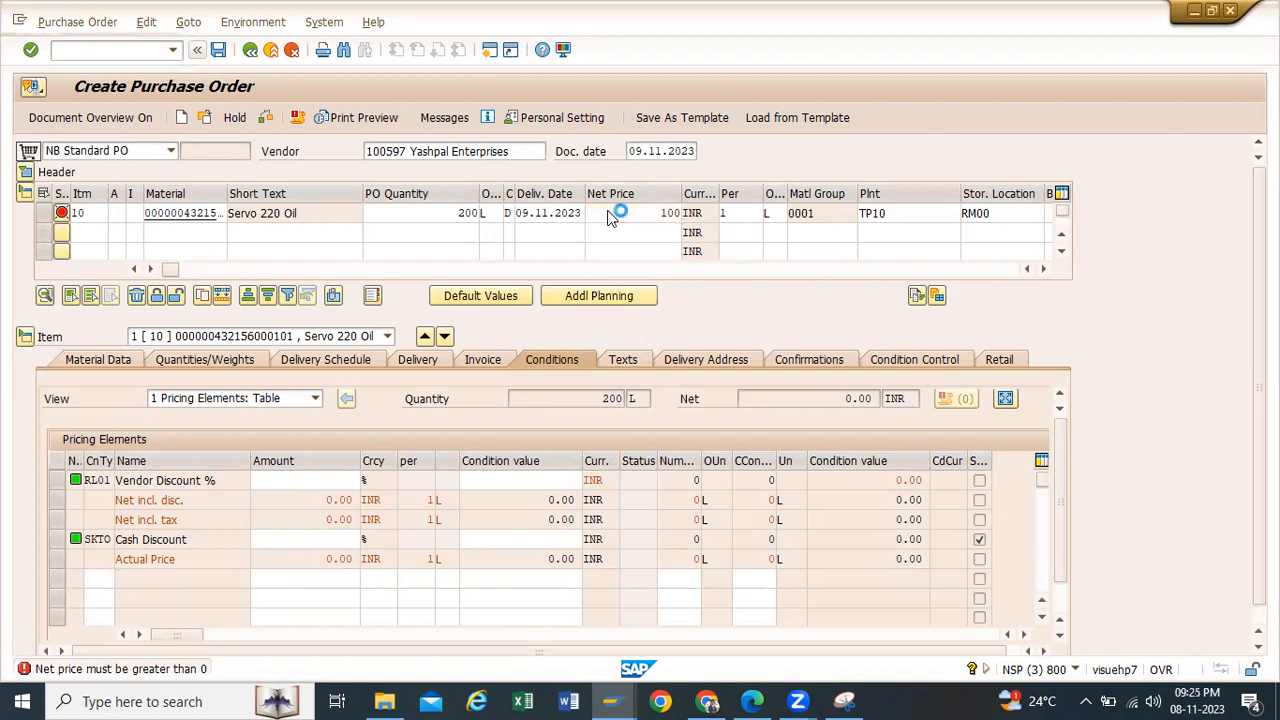
Step: Add pricing condition pb00 with an amount of 200 to the Servo 220 Oil purchase order item
text(pb00)
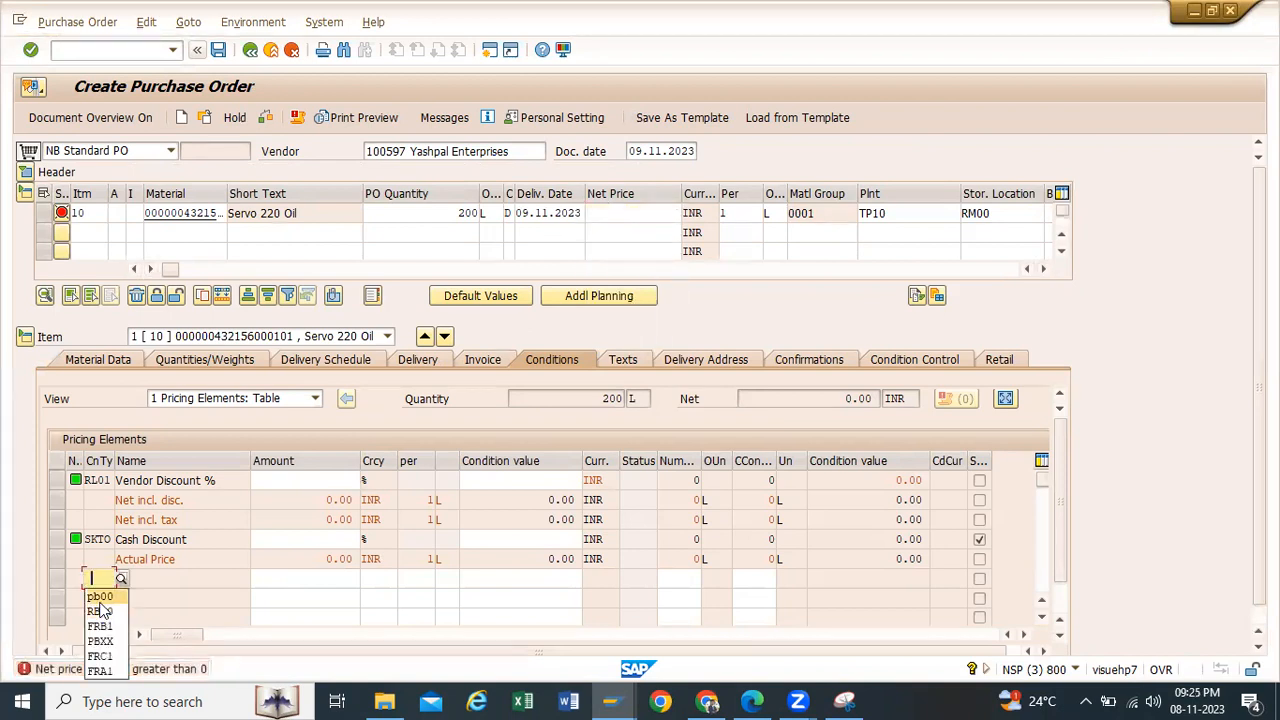
click(262, 578)
text(200)
key(Return)
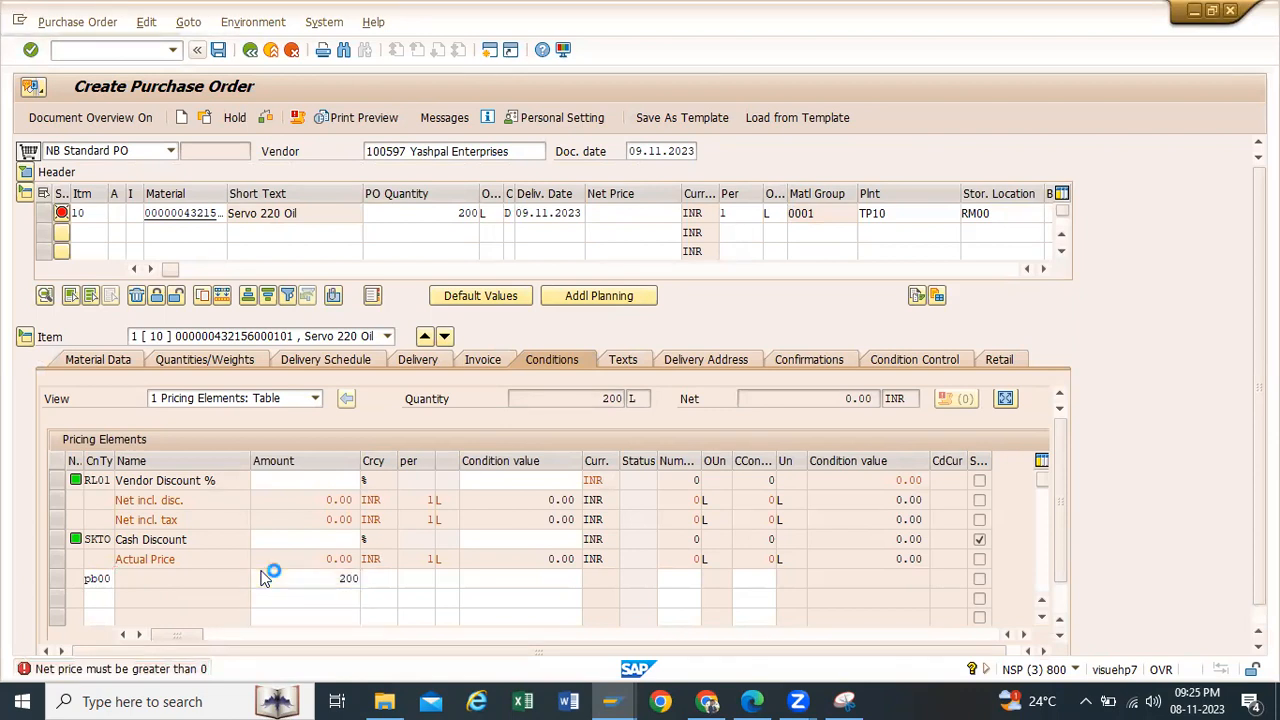
click(638, 213)
drag(640, 213, 685, 212)
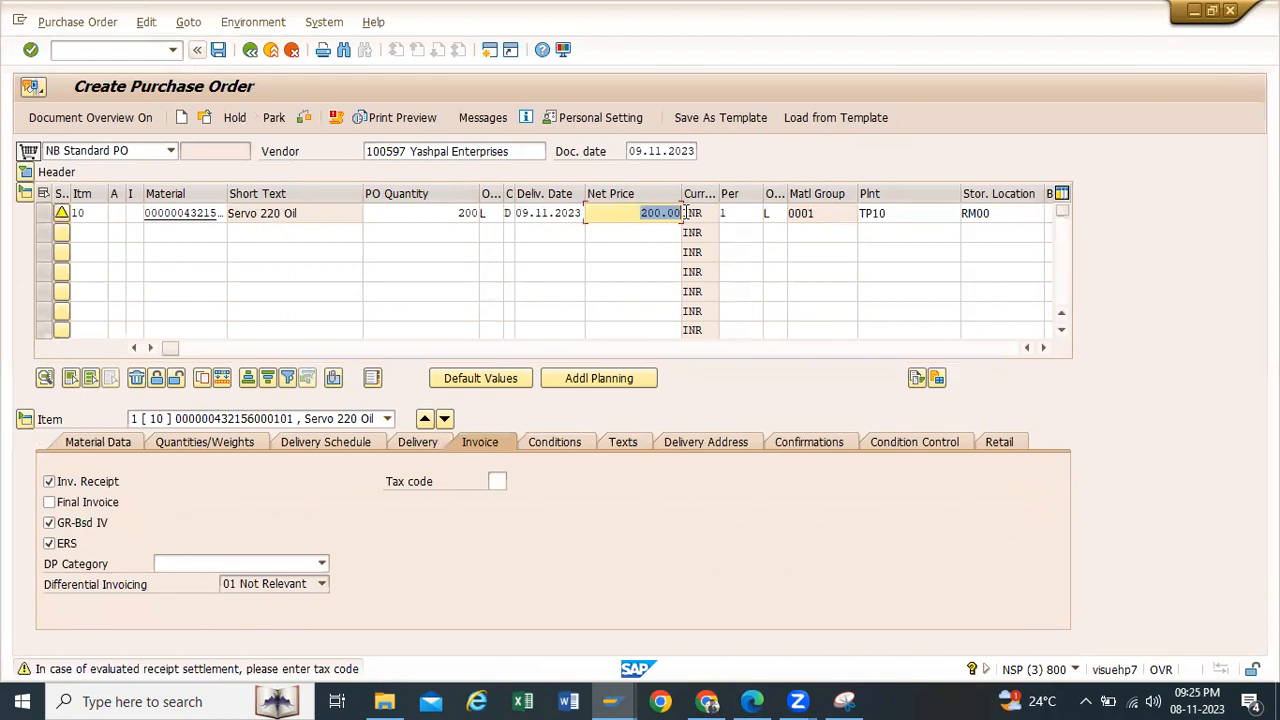
Step: Turn off evaluated receipt settlement (ERS) for the item and check the purchase order
click(49, 543)
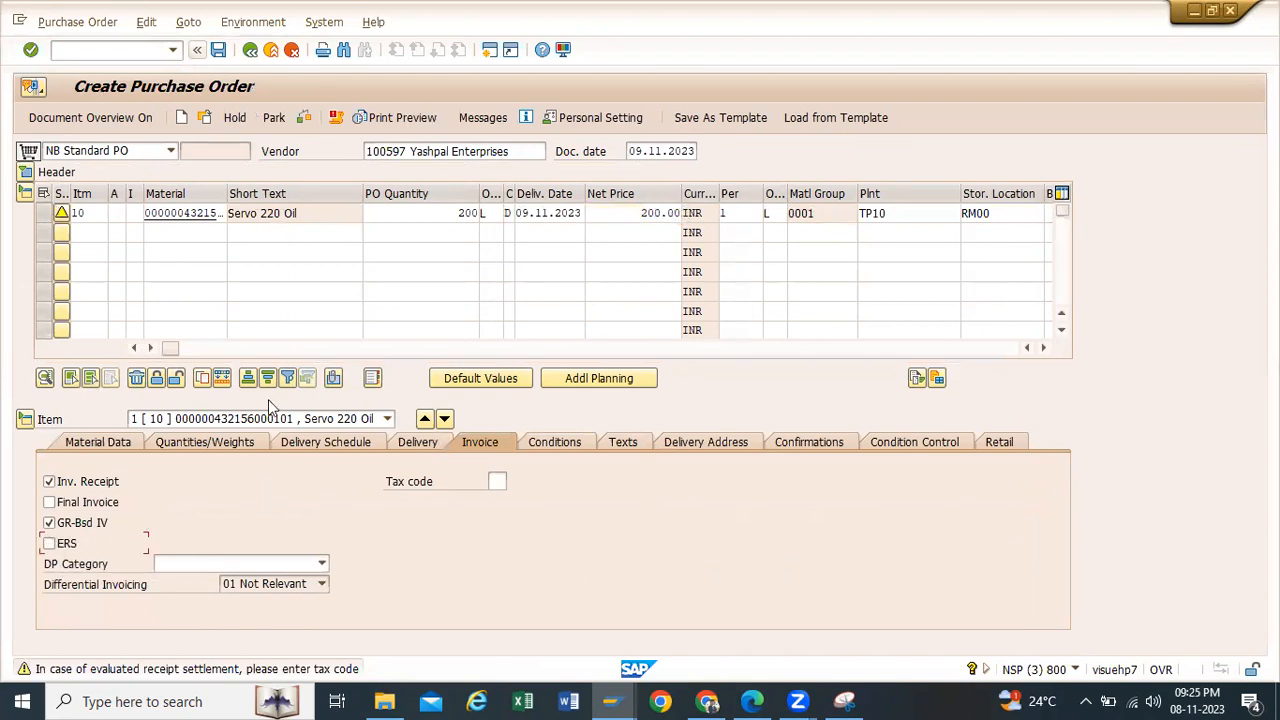
click(306, 118)
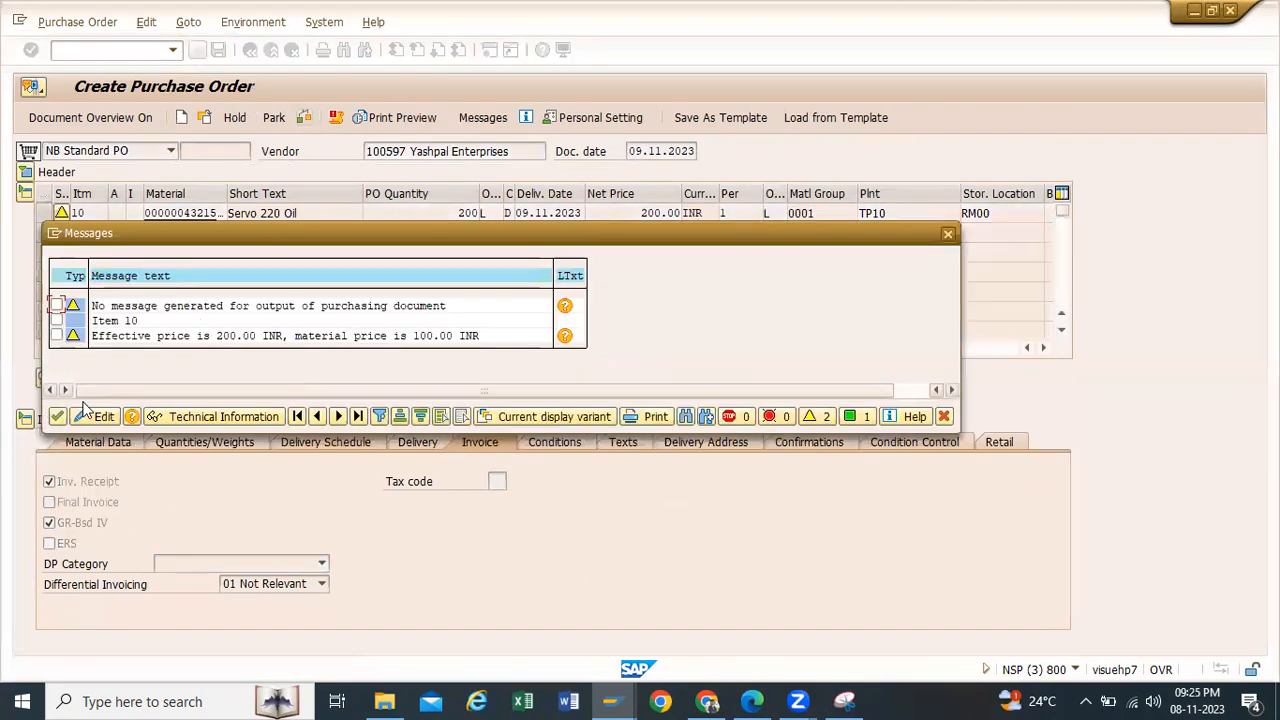
click(57, 416)
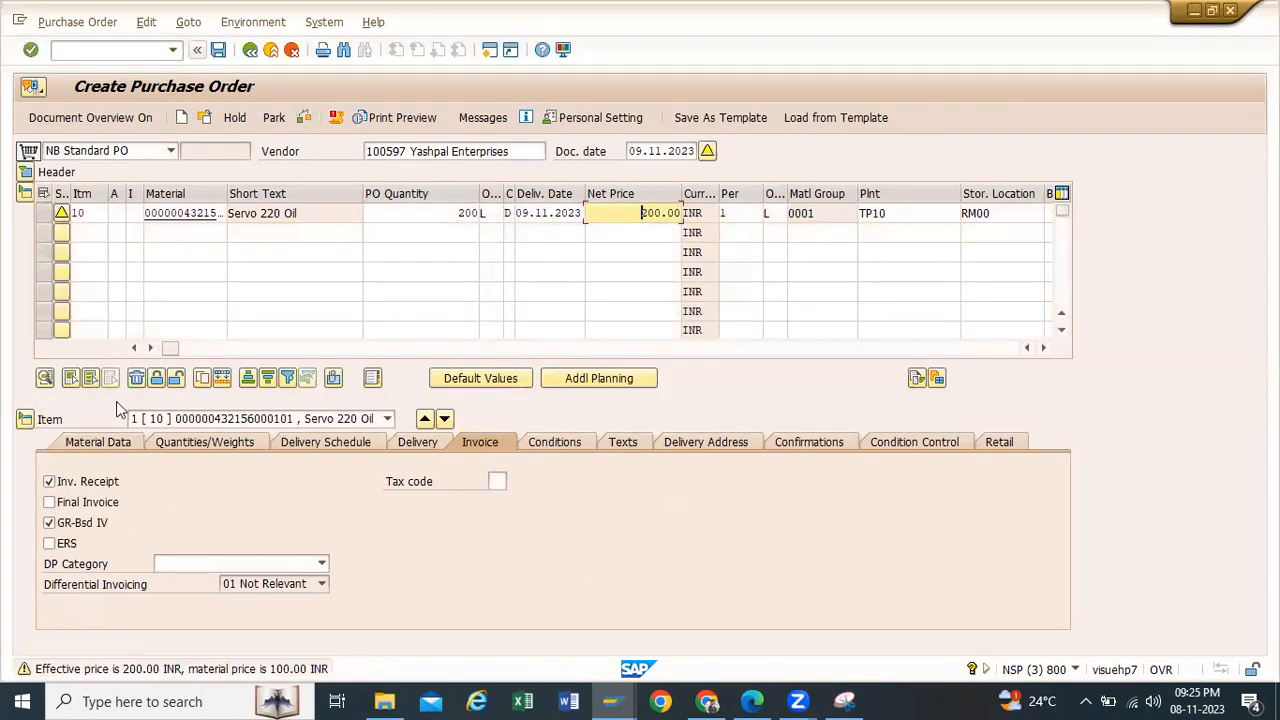
Step: Save the purchase order despite the system messages and select its new number in the message details
click(218, 49)
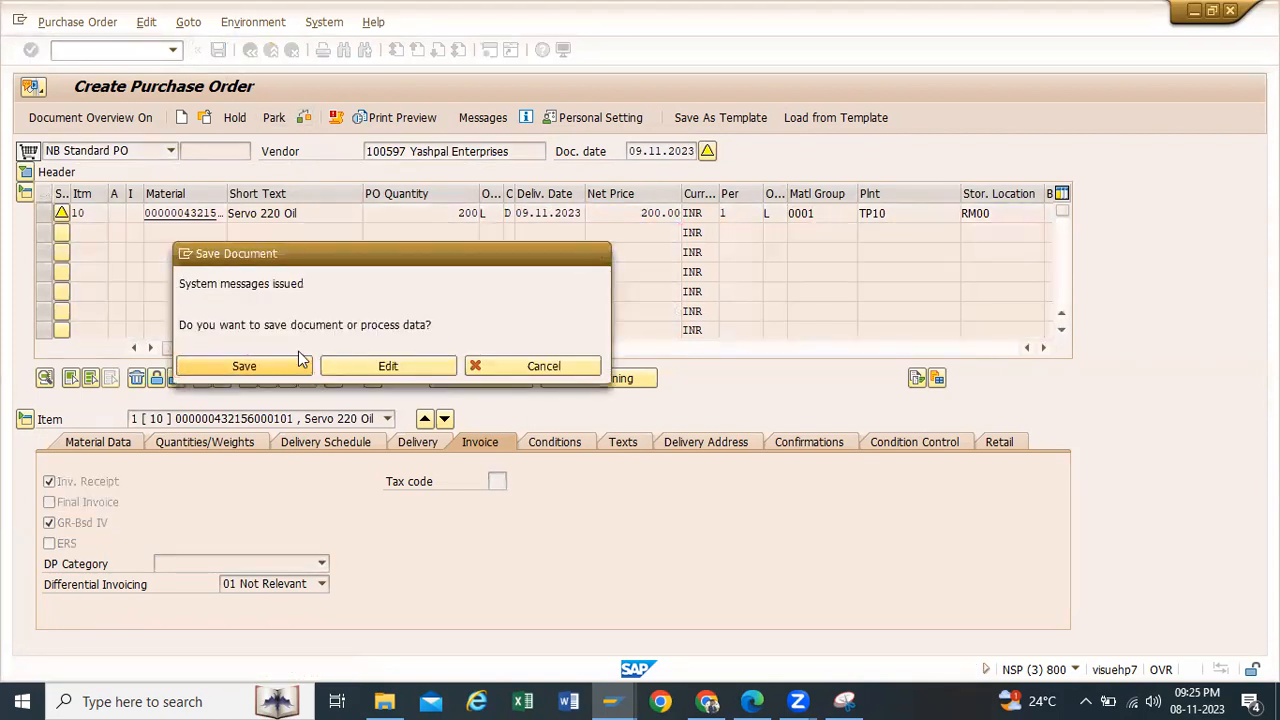
click(306, 362)
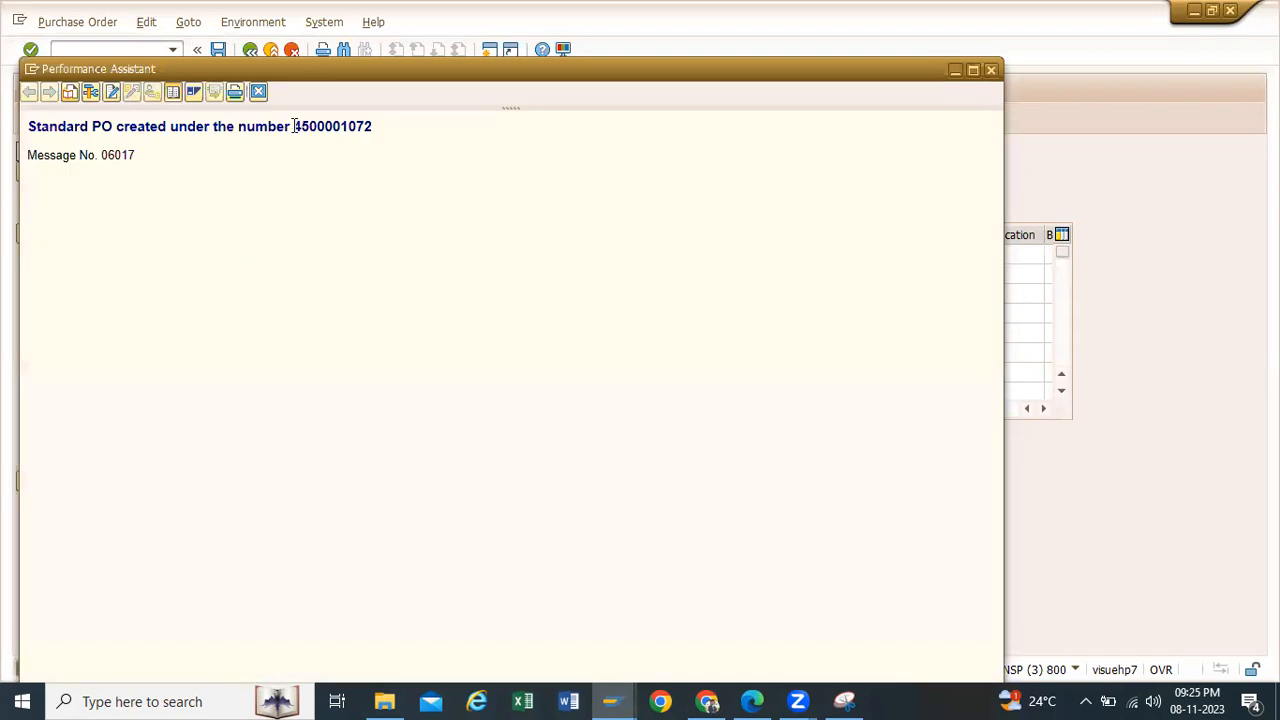
drag(292, 126, 372, 124)
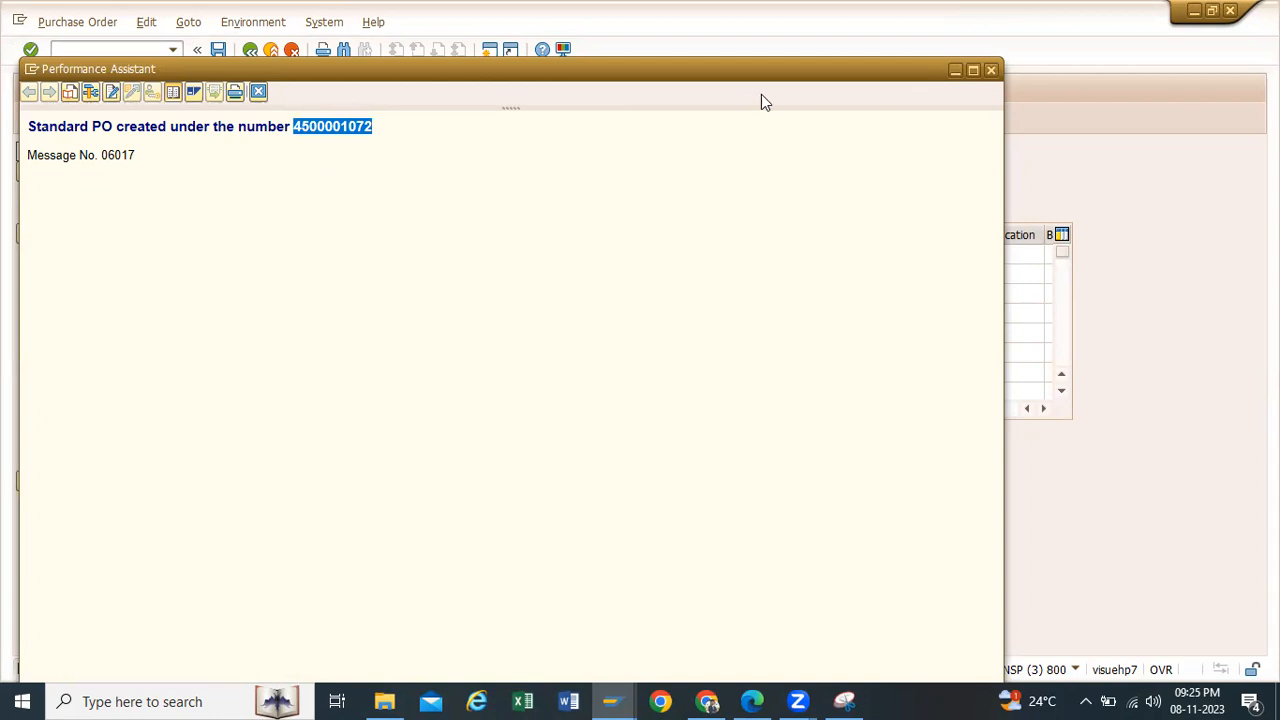
click(956, 69)
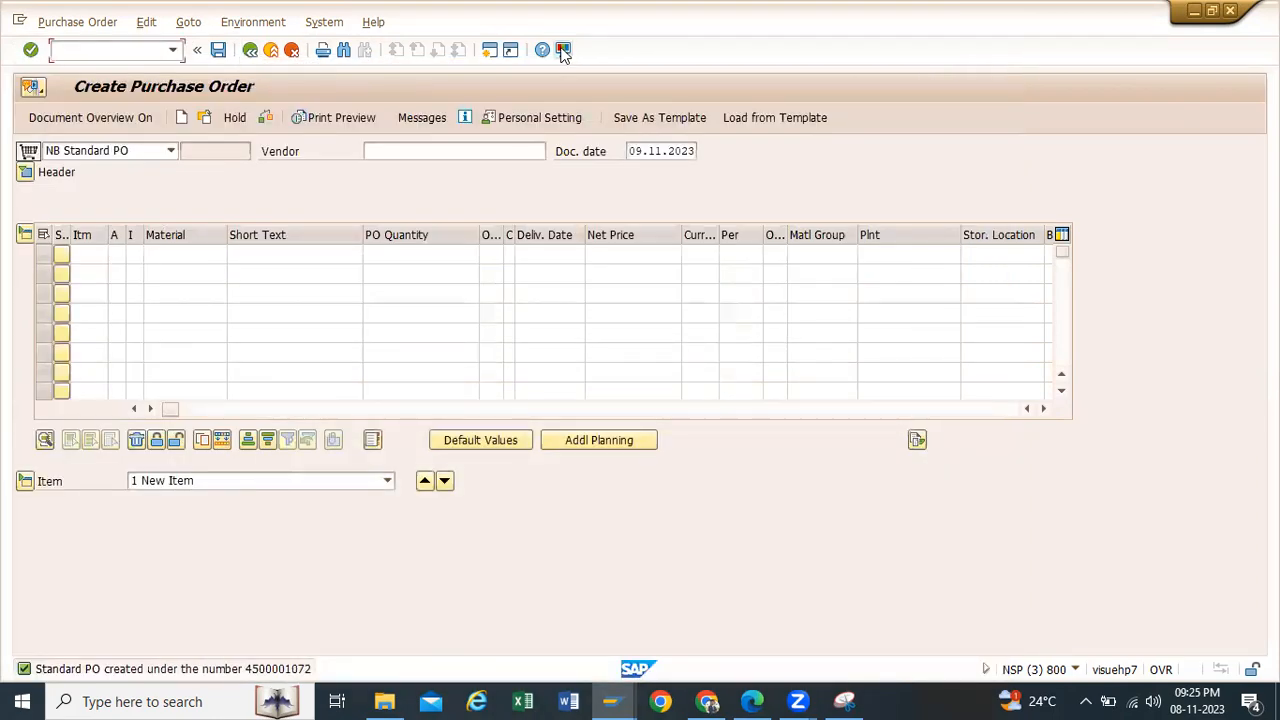
Step: Leave the purchase order and run the stock overview (mmbe) for Servo 220 Oil
click(251, 50)
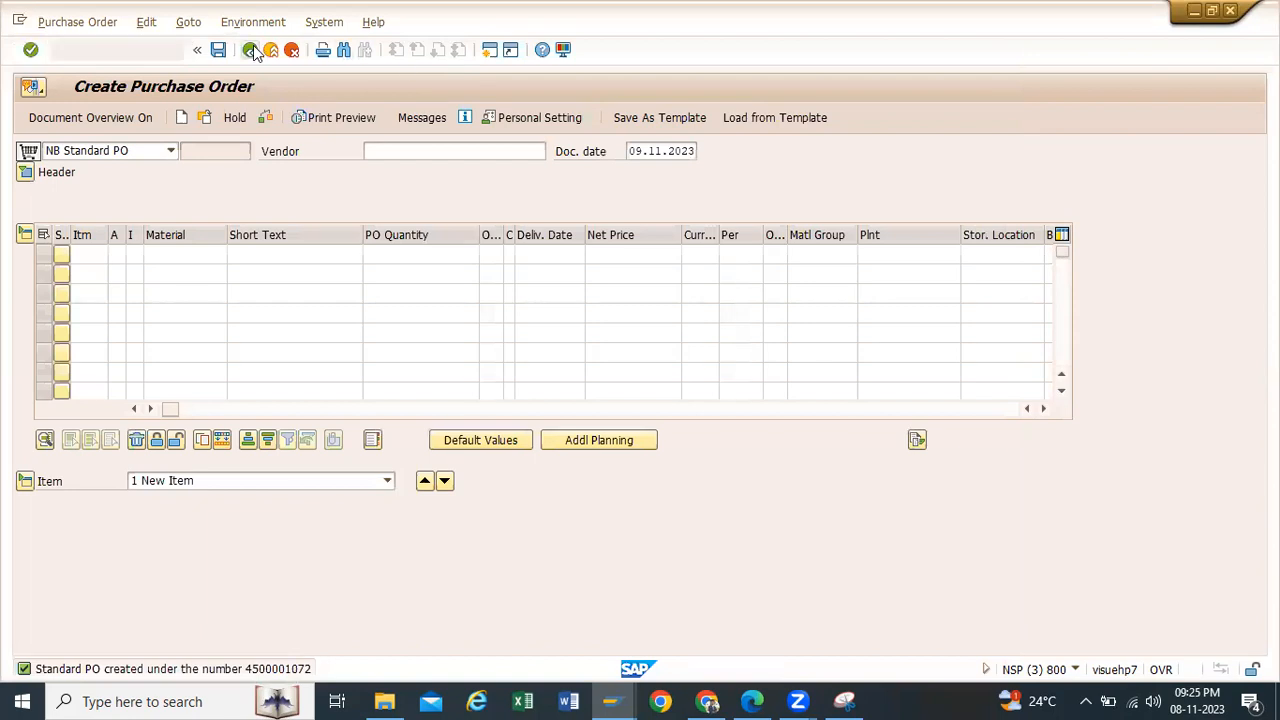
click(173, 51)
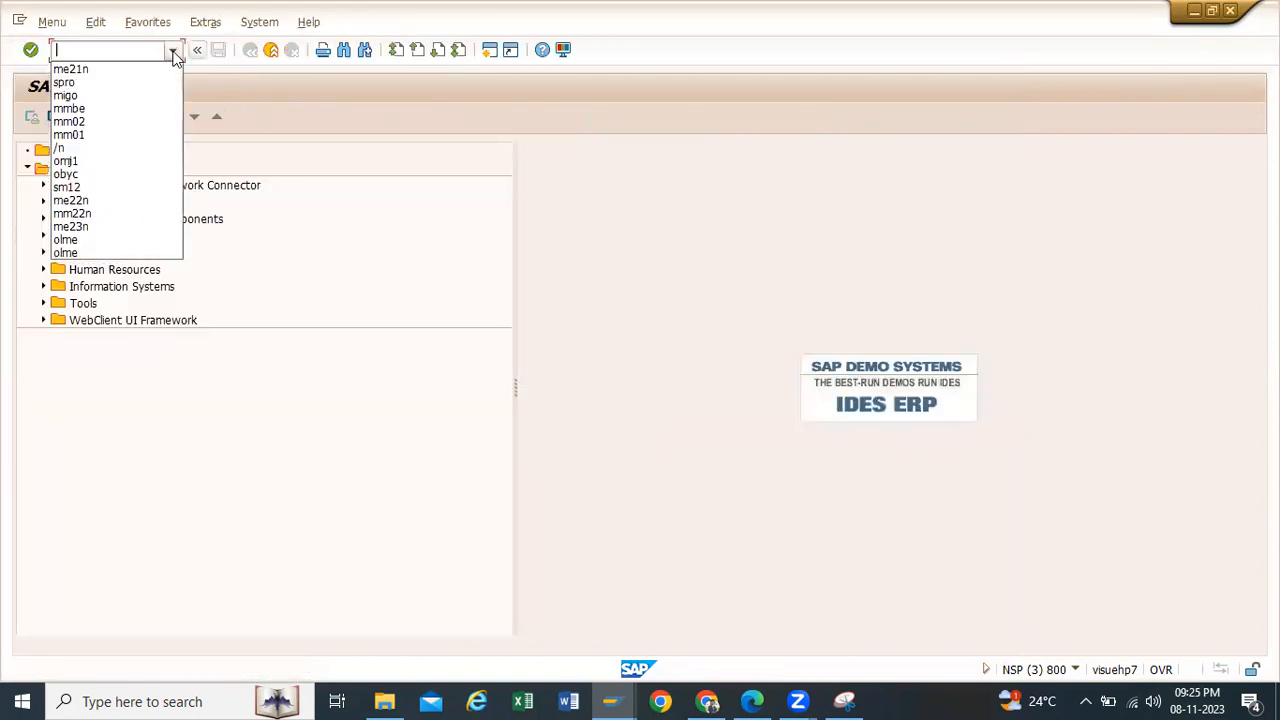
click(70, 108)
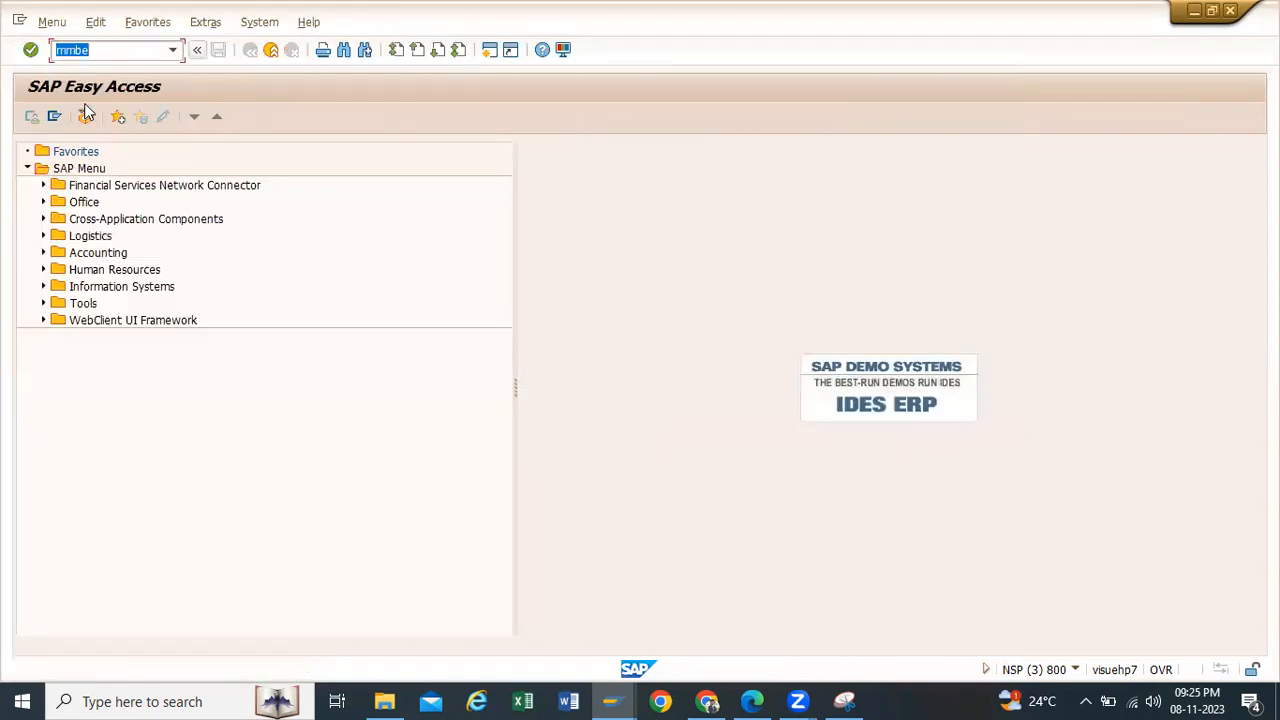
key(Return)
click(31, 117)
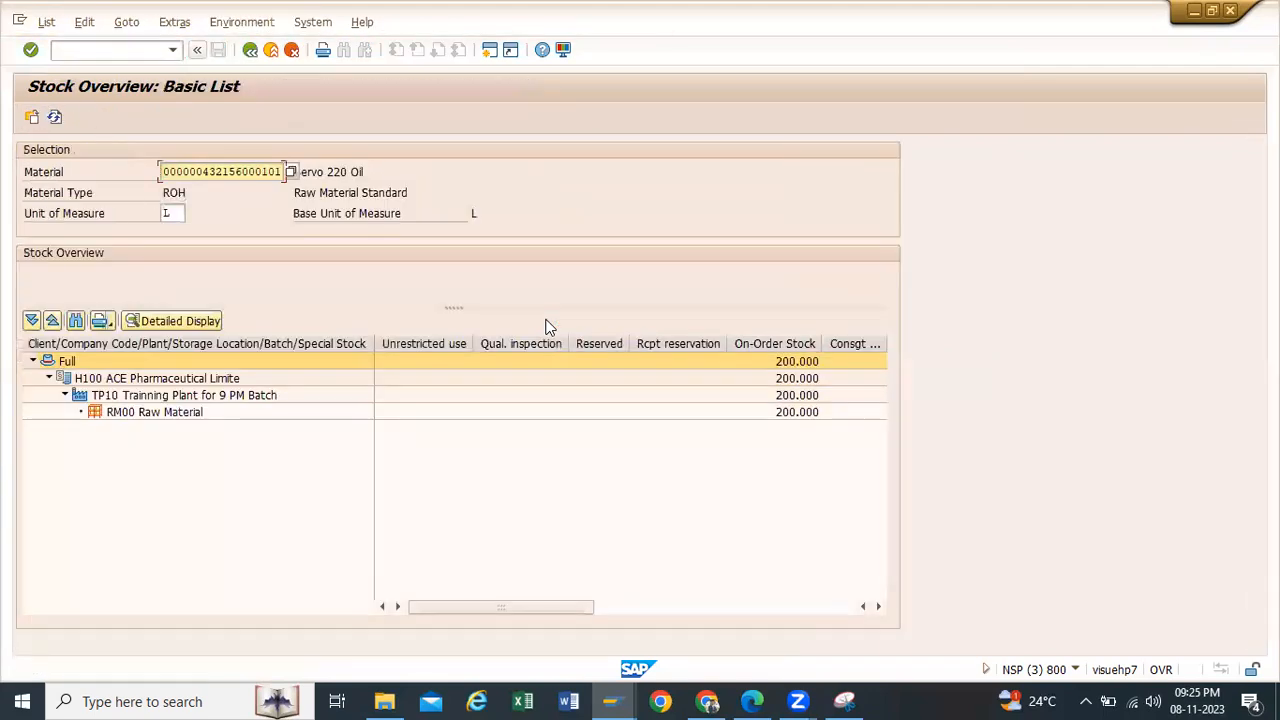
Step: Examine the unrestricted-use and on-order stock of Servo 220 Oil at storage location RM00 in plant TP10
click(423, 412)
click(424, 343)
click(787, 345)
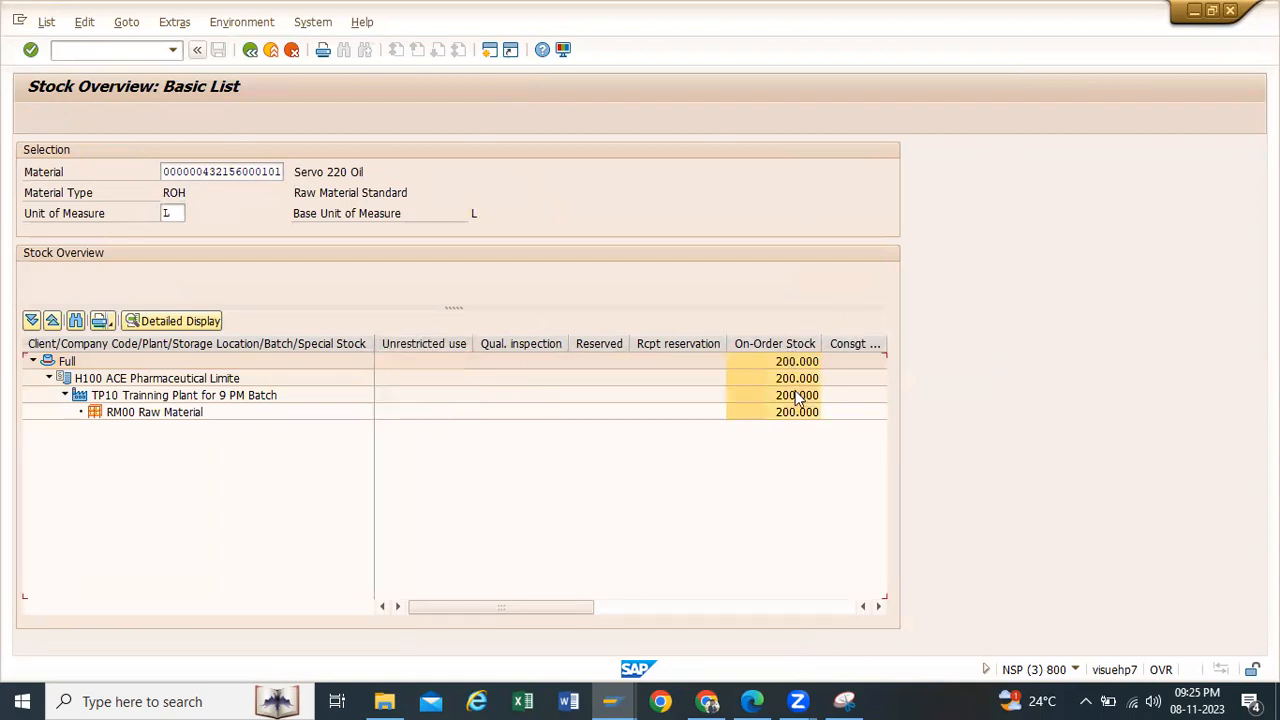
click(794, 412)
click(788, 345)
click(794, 412)
click(787, 345)
click(790, 410)
click(783, 344)
click(765, 411)
Step: Open a goods issue (migo) in a new session started from the other Stock Overview session
mouse_move(610, 698)
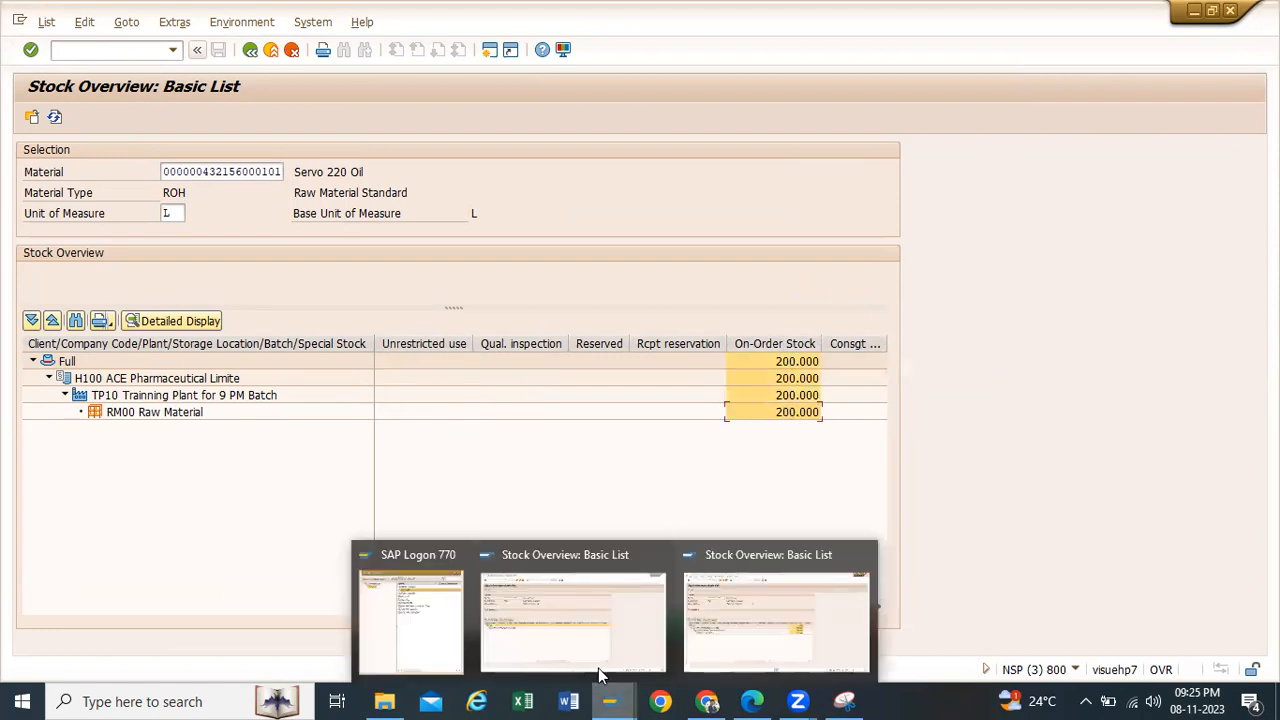
click(594, 650)
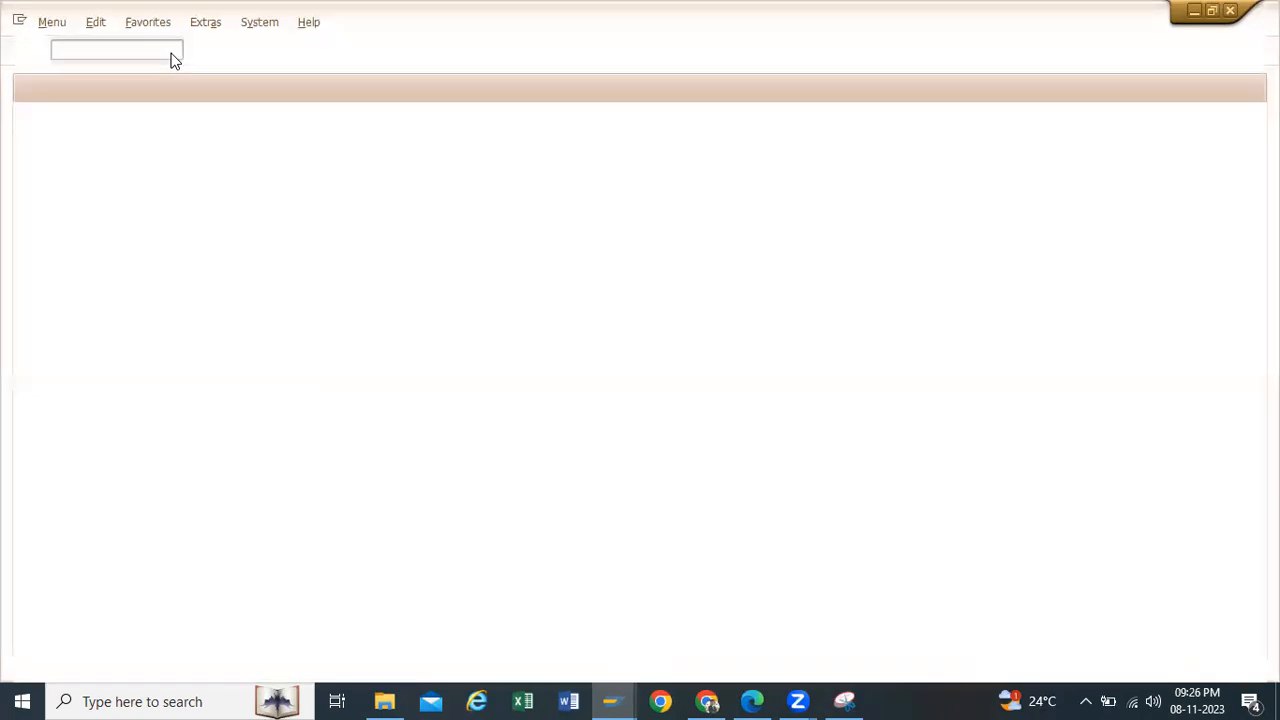
click(172, 52)
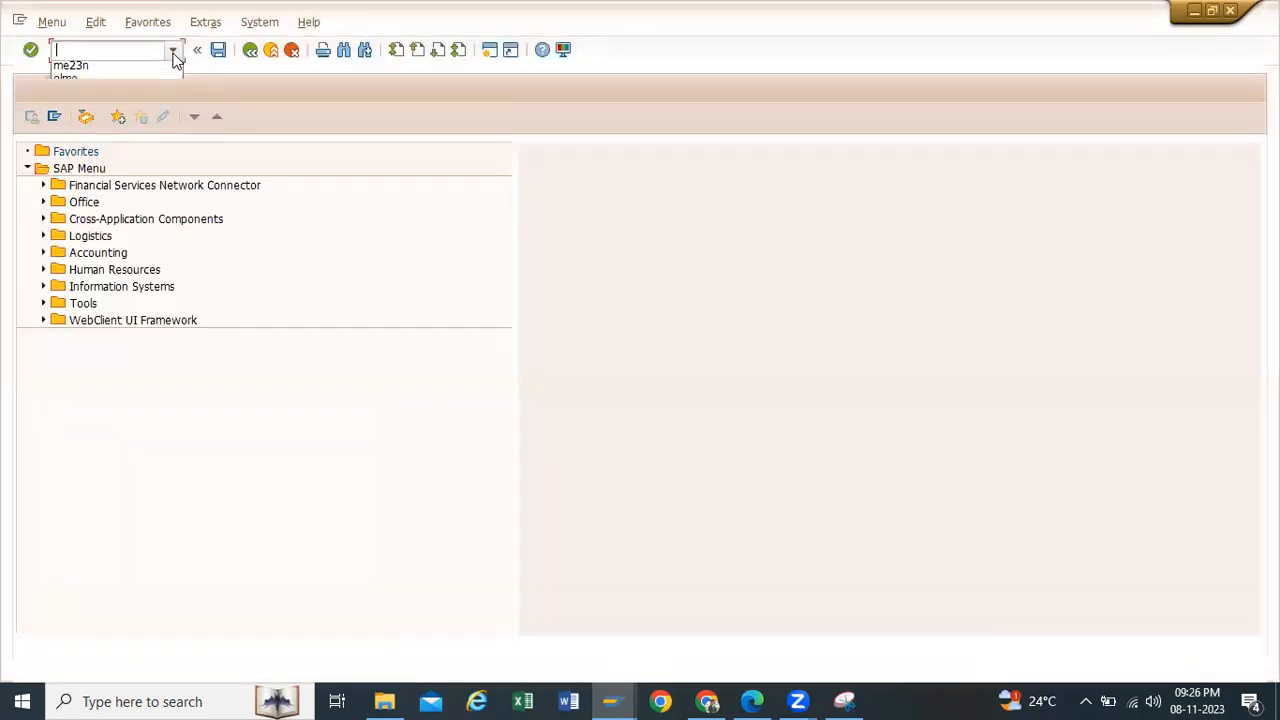
click(107, 108)
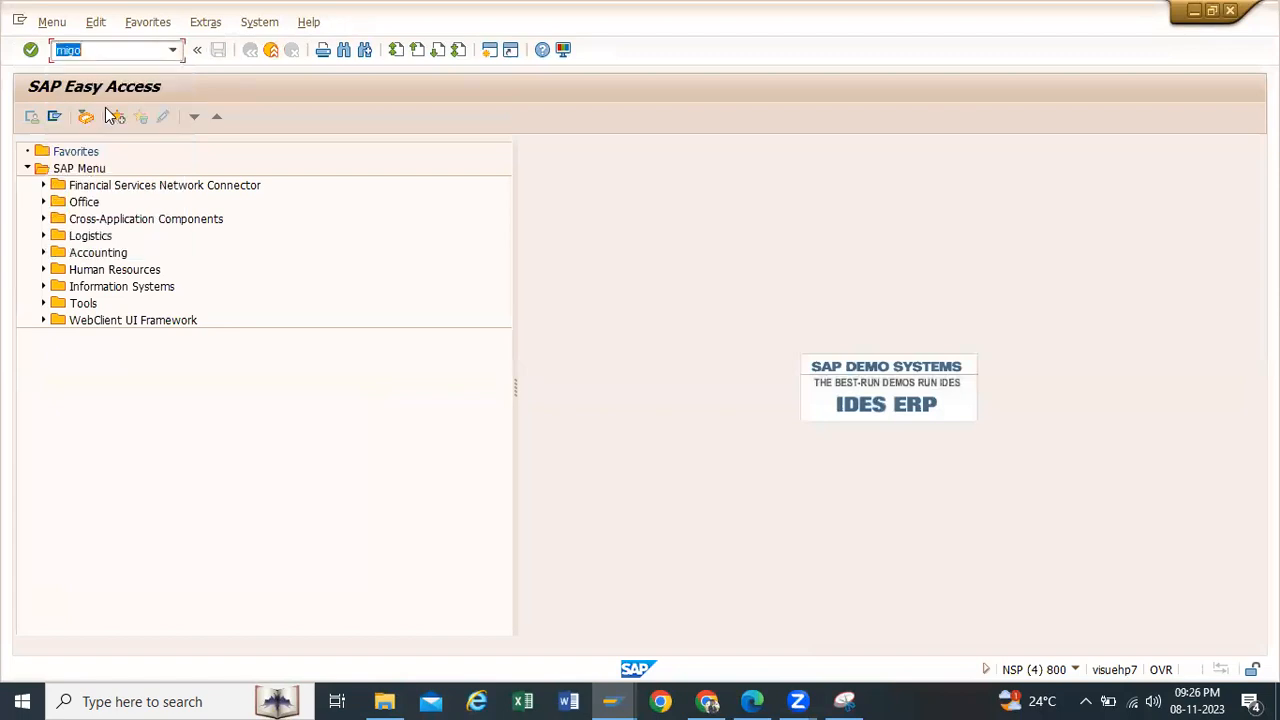
key(Return)
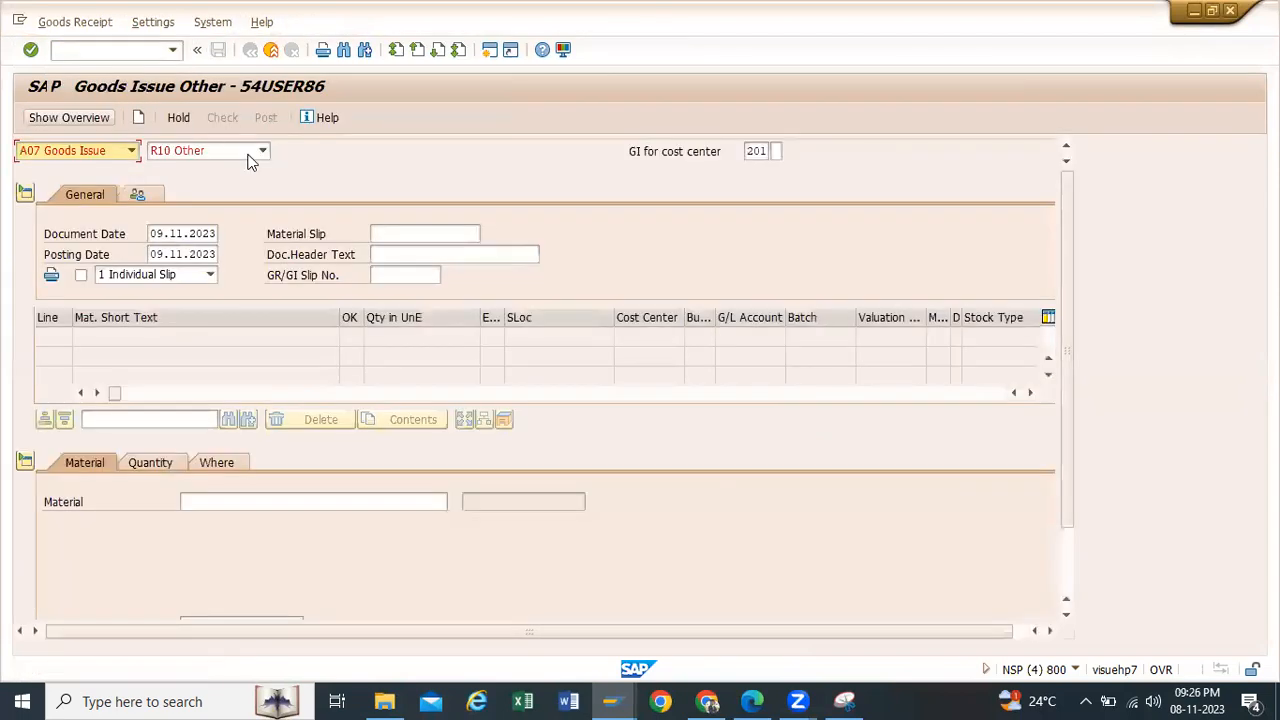
Step: Copy the Servo 220 Oil material number from the Stock Overview session into the goods issue's material field
click(213, 508)
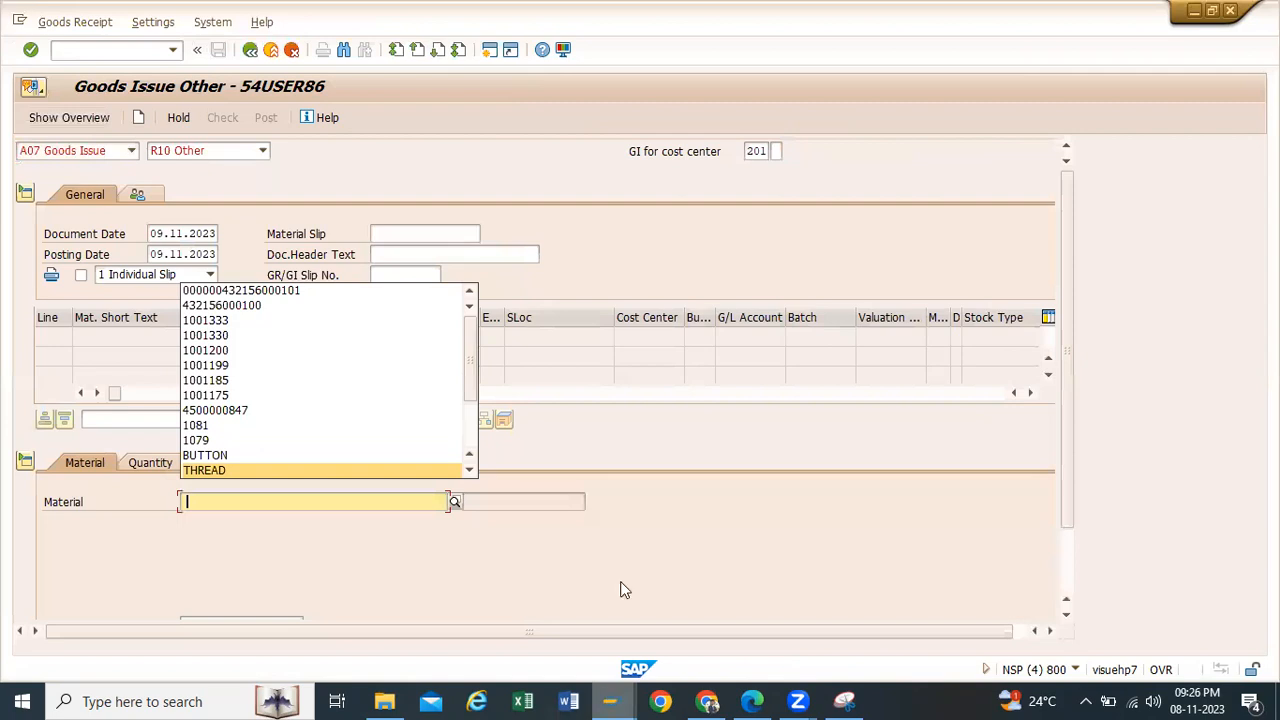
key(alt+Tab)
drag(163, 170, 285, 178)
key(ctrl+c)
click(284, 179)
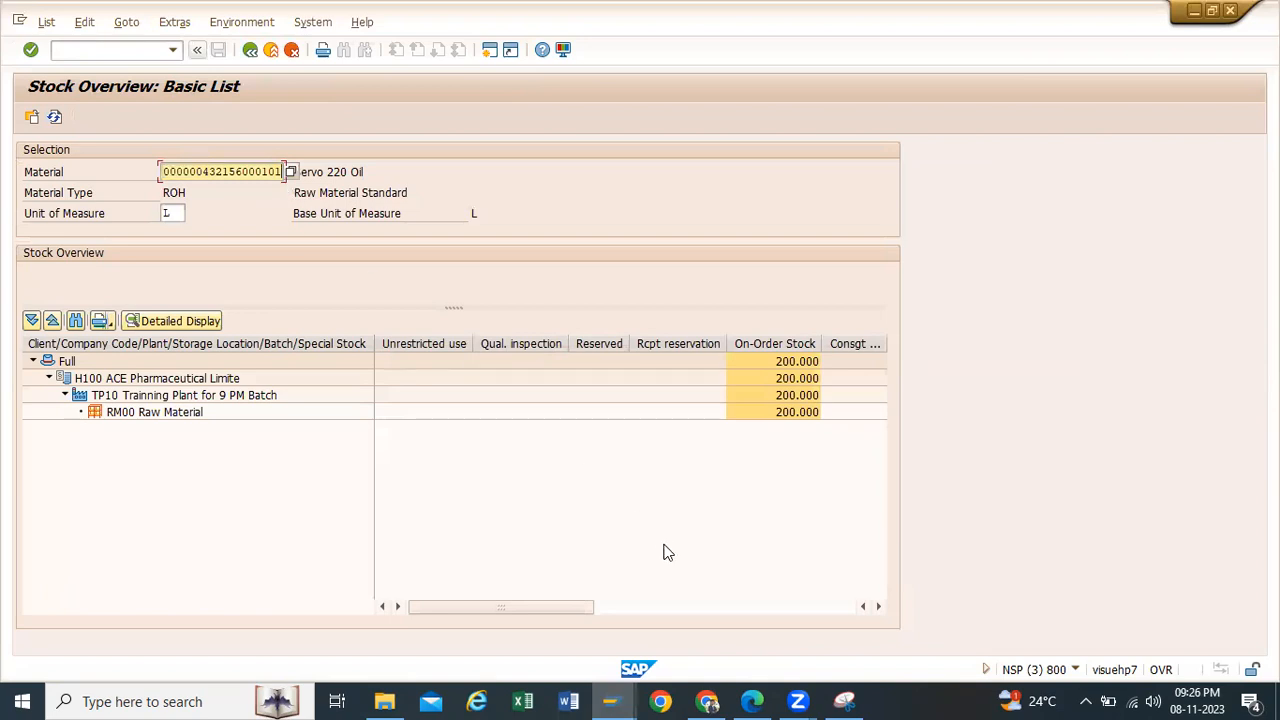
mouse_move(612, 701)
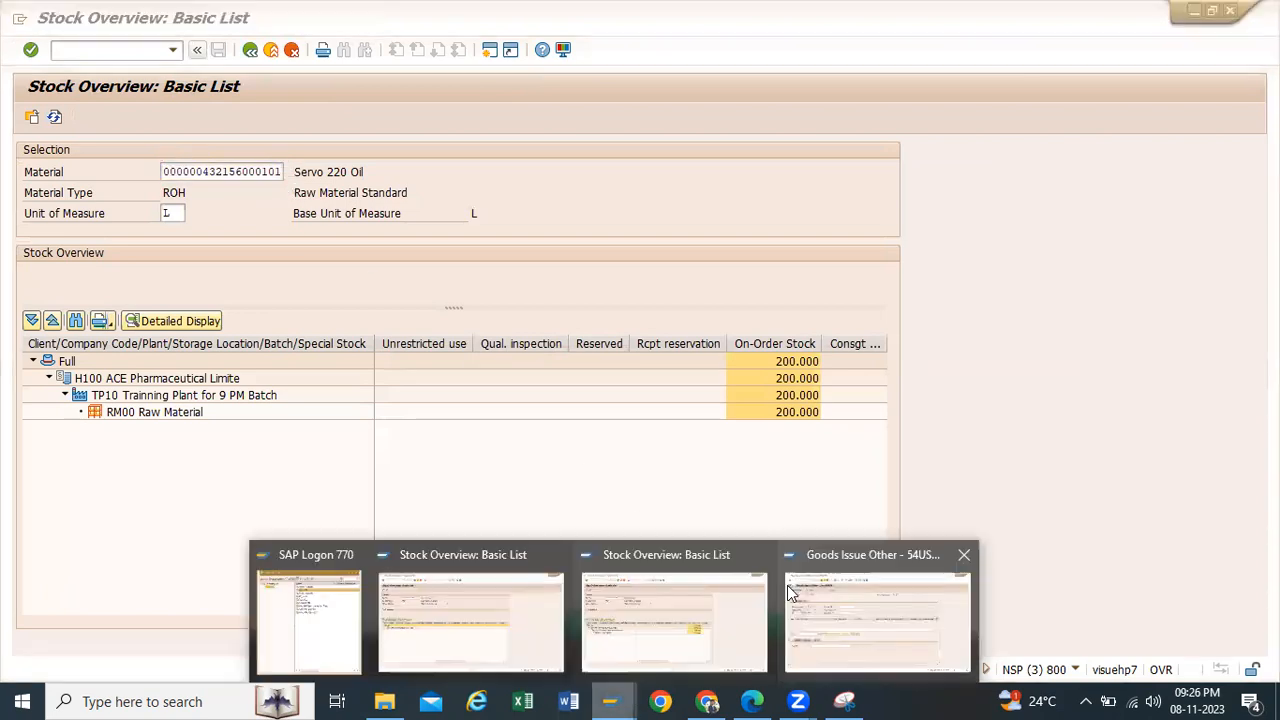
click(880, 600)
key(ctrl+v)
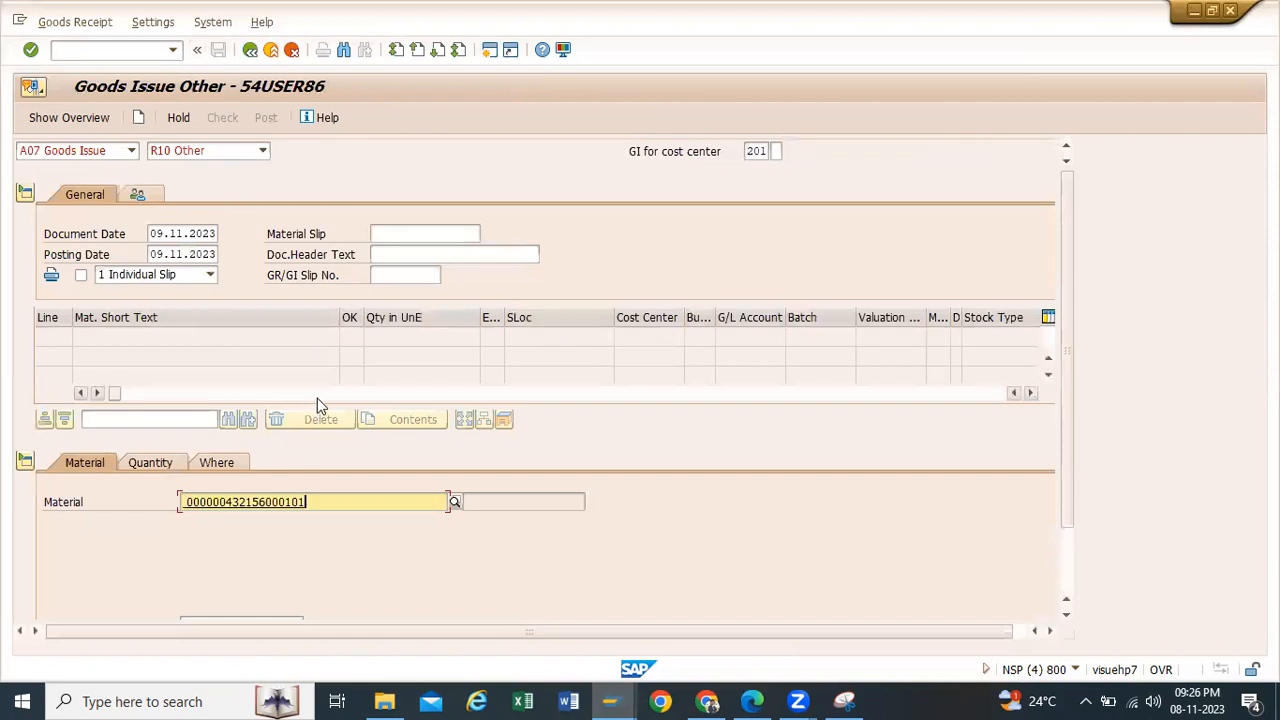
key(Return)
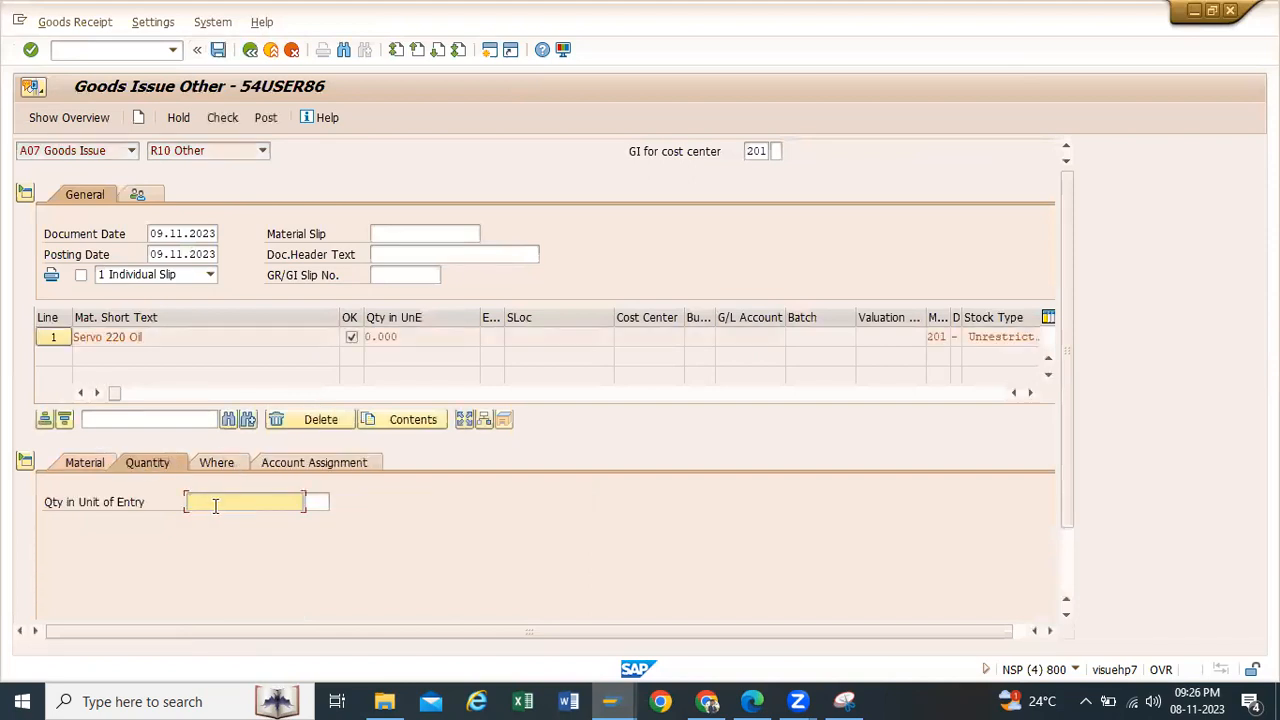
Step: Set the goods issue item's quantity to 50 and assign plant TP10 and storage location RM00
text(50)
key(Return)
click(218, 466)
click(250, 540)
click(199, 561)
click(200, 565)
click(201, 580)
Step: Assign the goods issue item to cost center 112100 (Production)
click(283, 463)
click(182, 543)
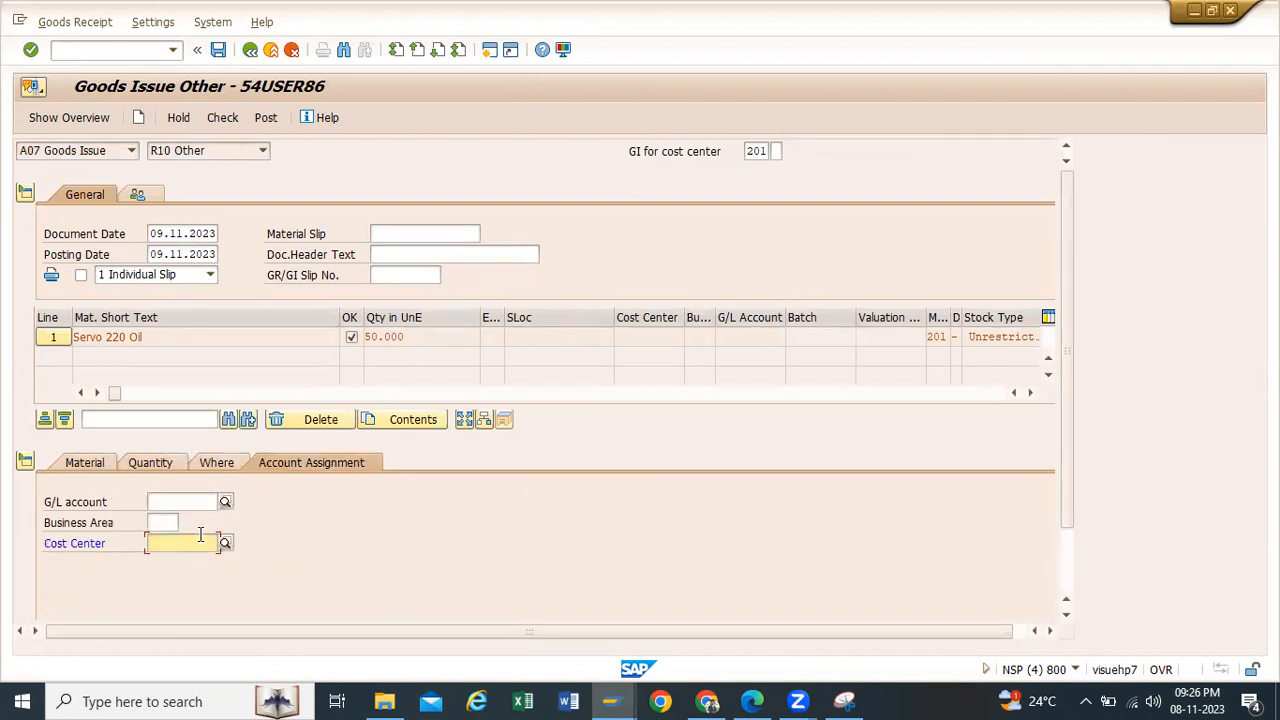
click(182, 543)
click(165, 560)
key(Return)
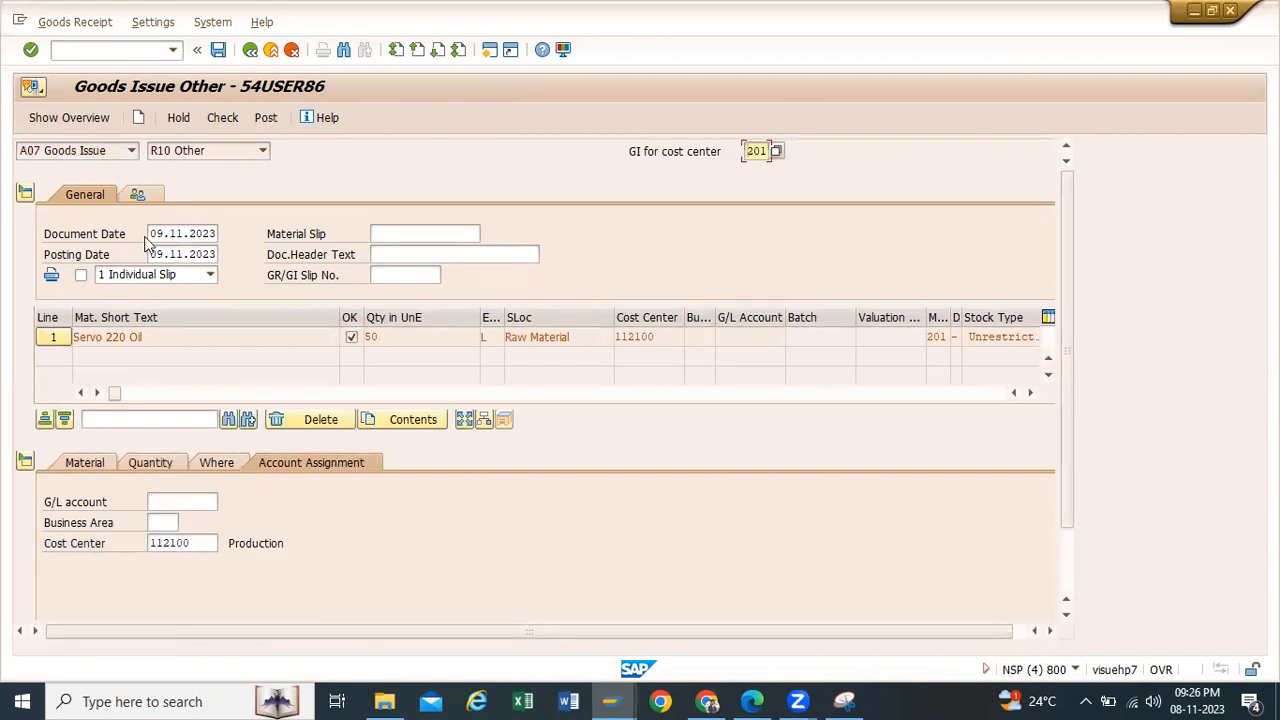
Step: Read the long text of the log entry raised on posting, close the log and post the goods issue
scroll(234, 463, down, 2)
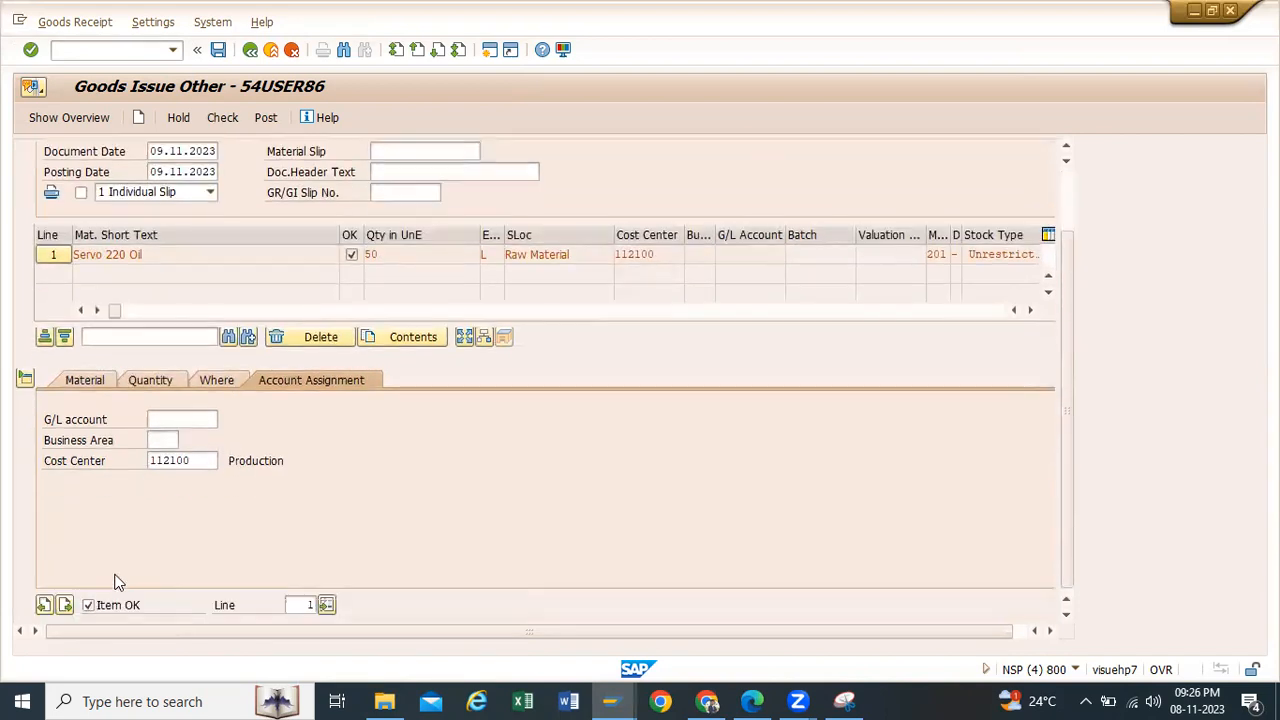
click(262, 119)
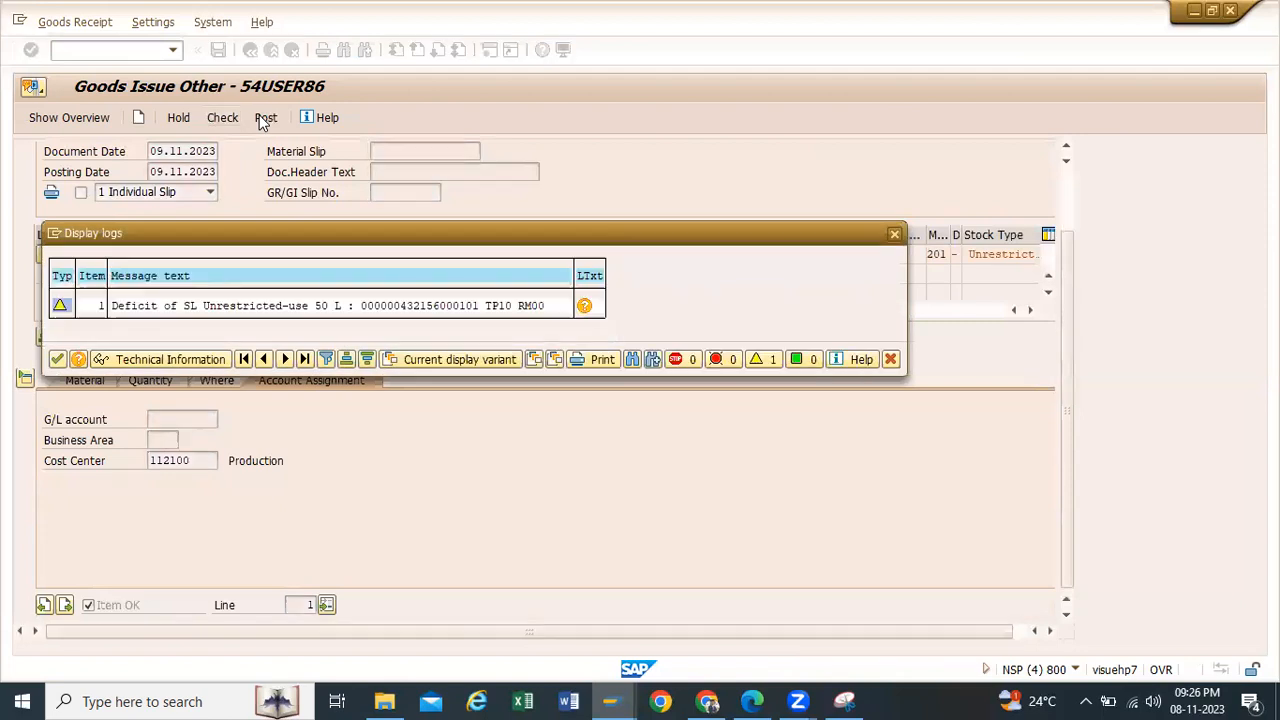
click(62, 309)
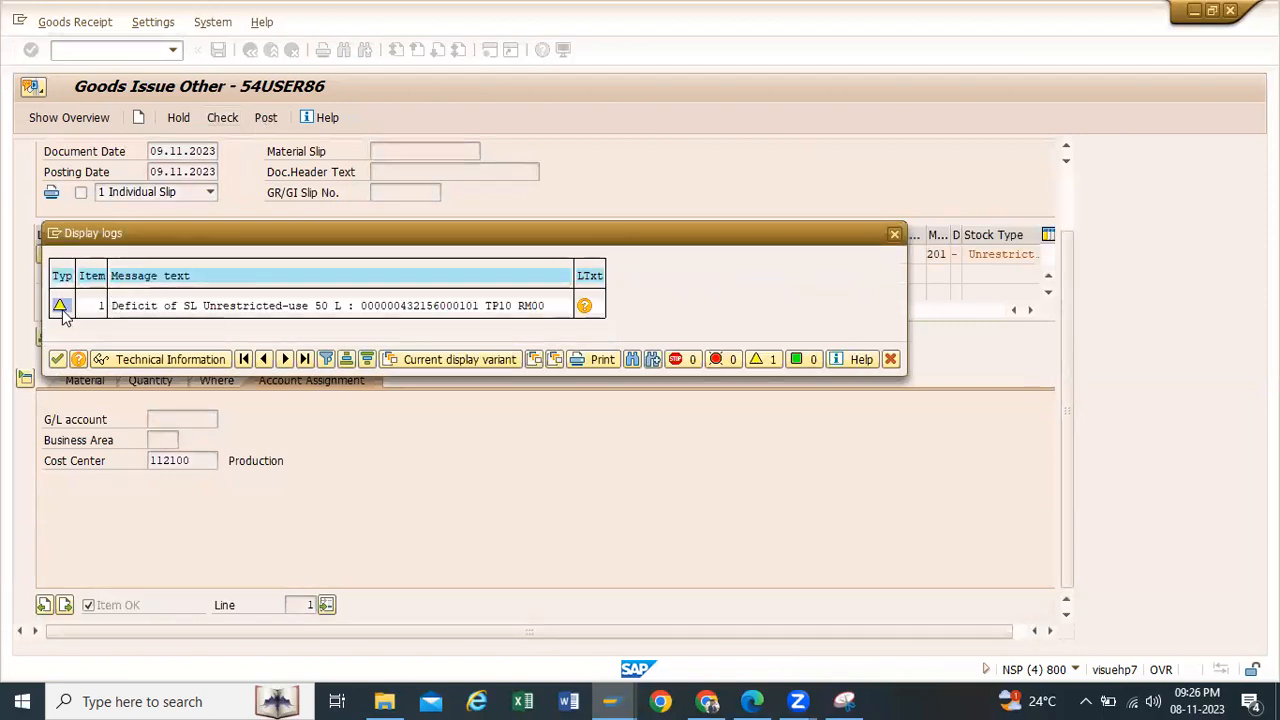
click(588, 306)
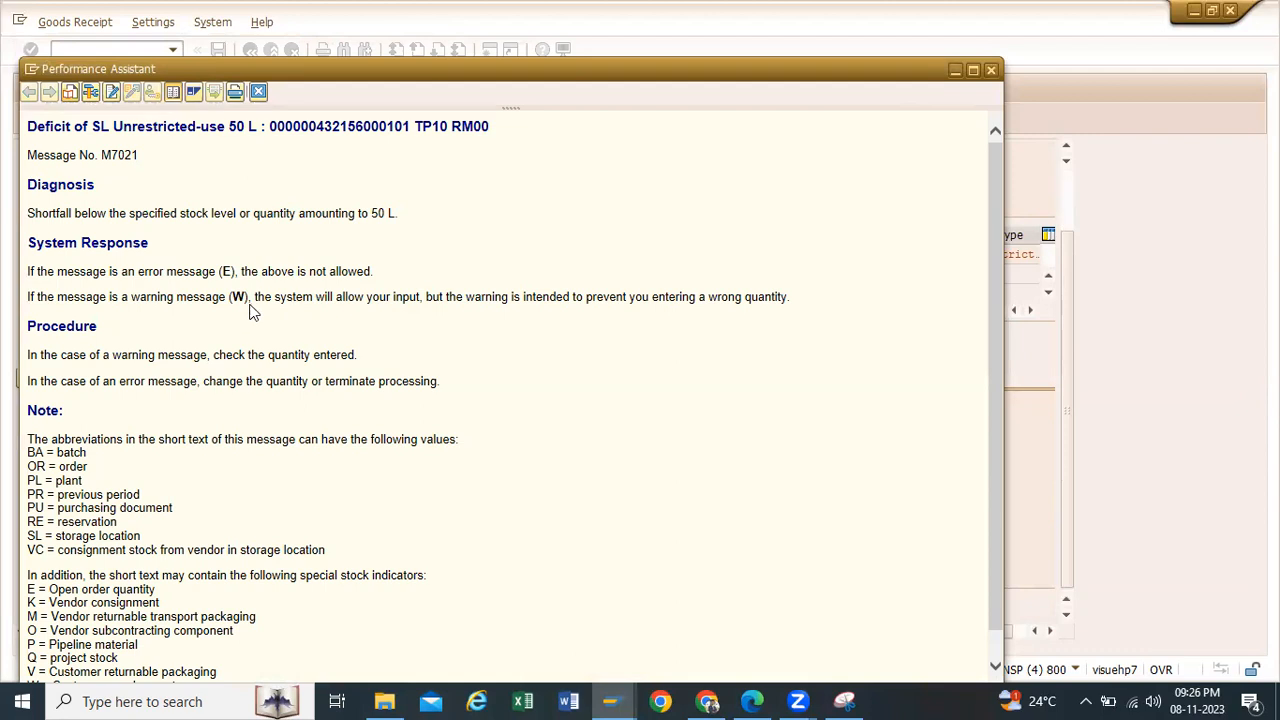
drag(219, 271, 236, 280)
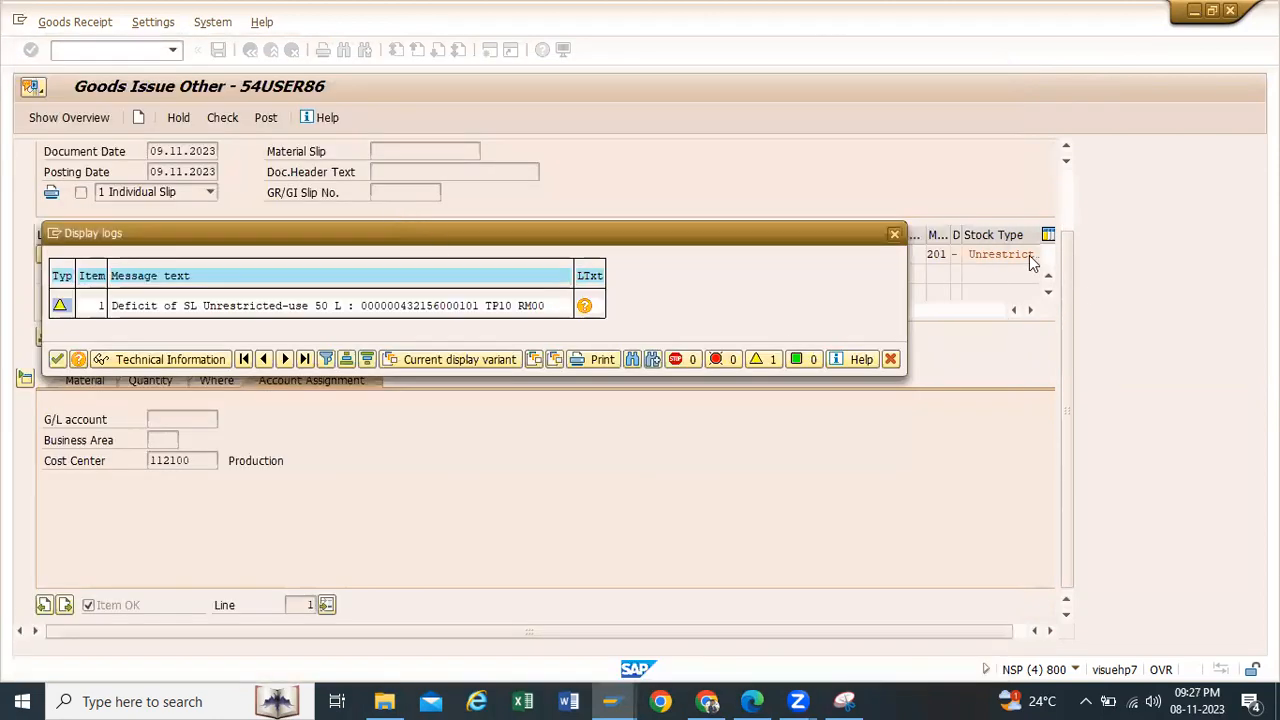
click(894, 233)
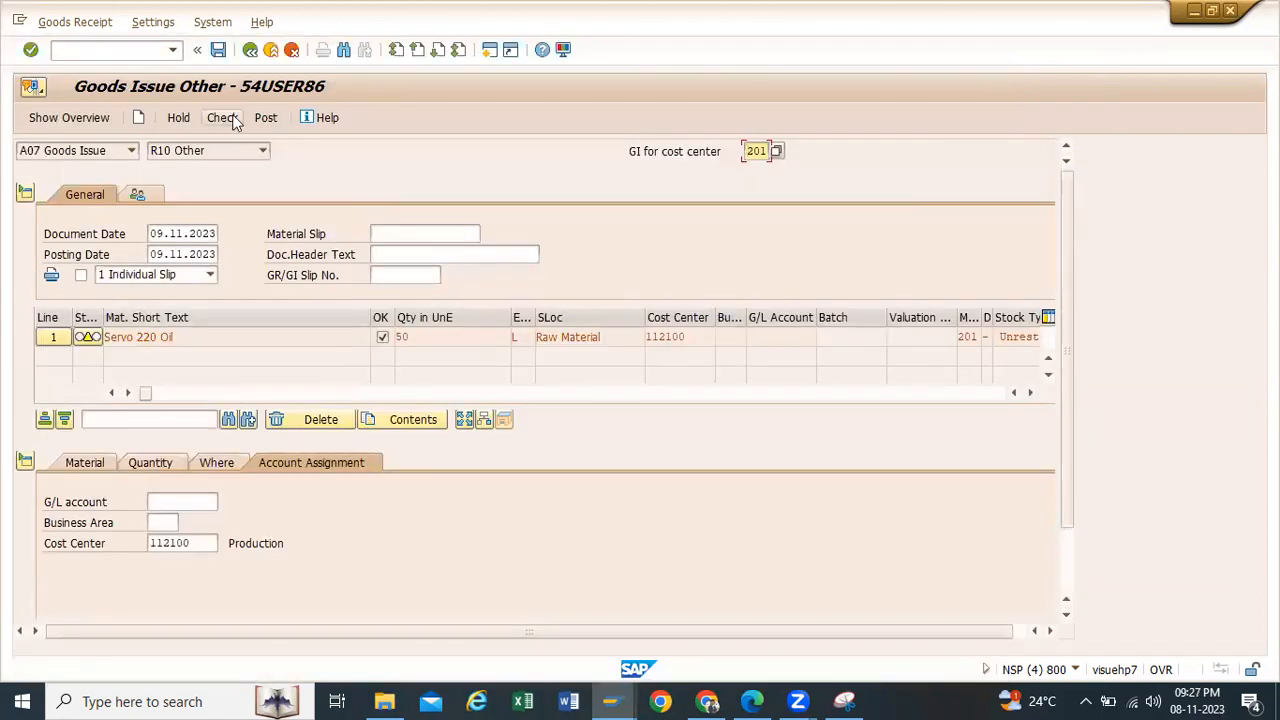
click(264, 118)
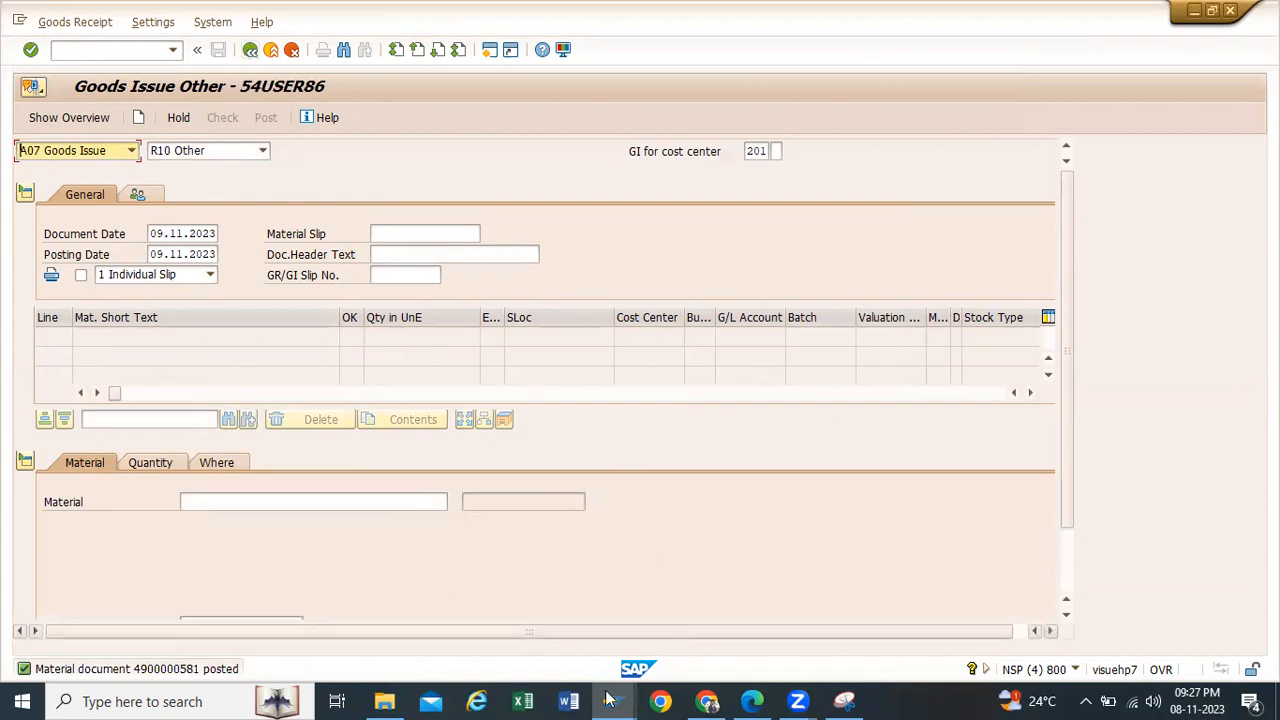
Step: Rerun the Stock Overview for Servo 220 Oil in plant TP10 and check the unrestricted stock in storage location RM00
mouse_move(608, 700)
click(628, 594)
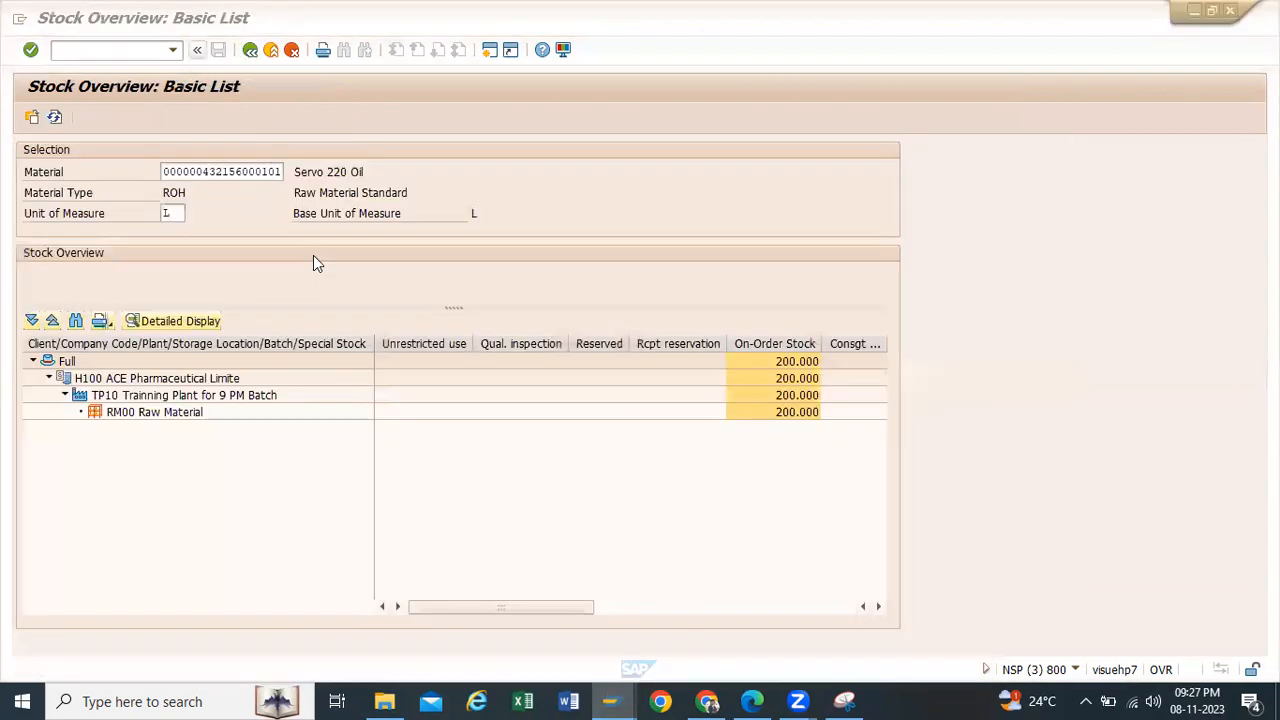
click(249, 50)
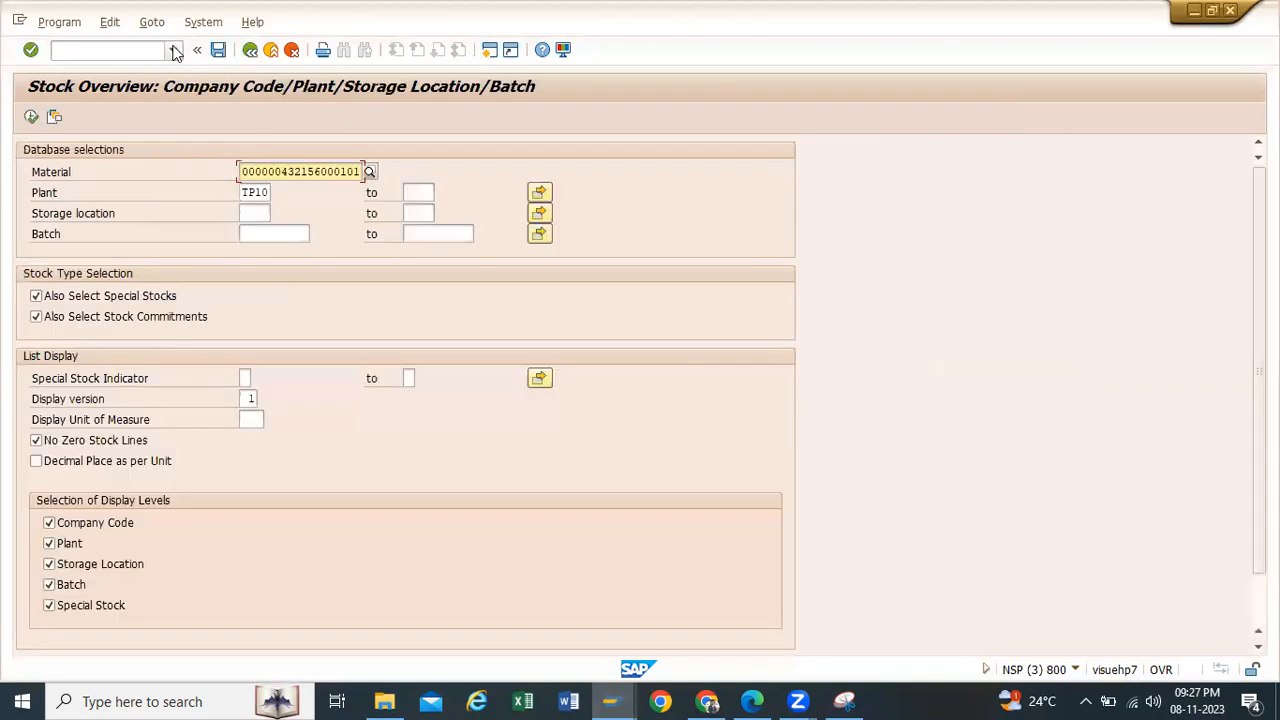
click(31, 117)
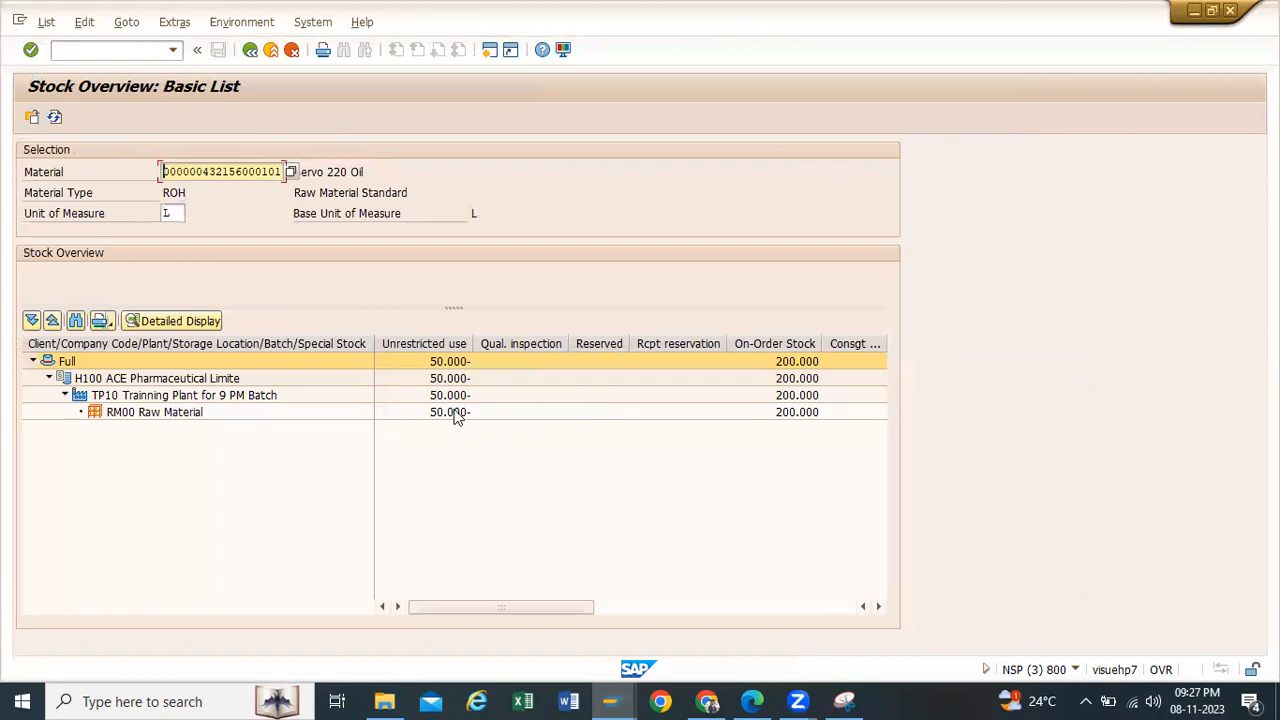
click(454, 413)
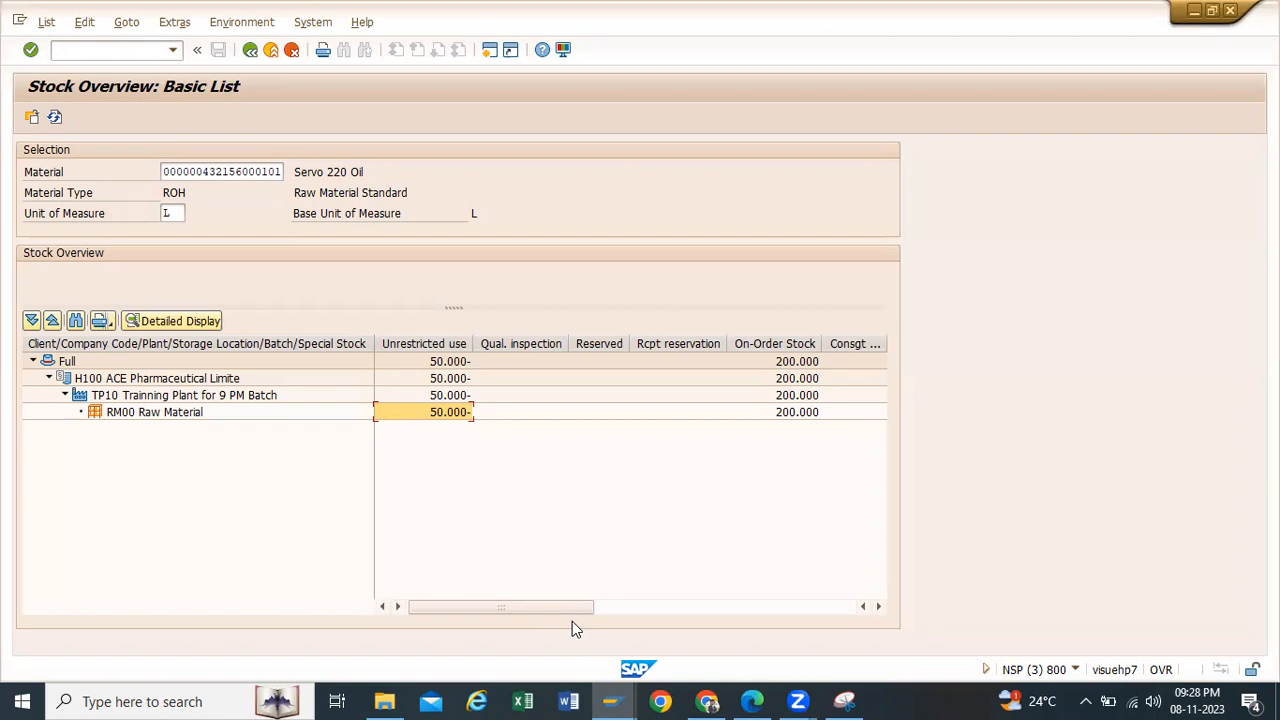
Step: Restart MIGO in the Goods Issue session, set the transaction to A01 Goods Receipt for R01 Purchase Order, and leave it
click(619, 700)
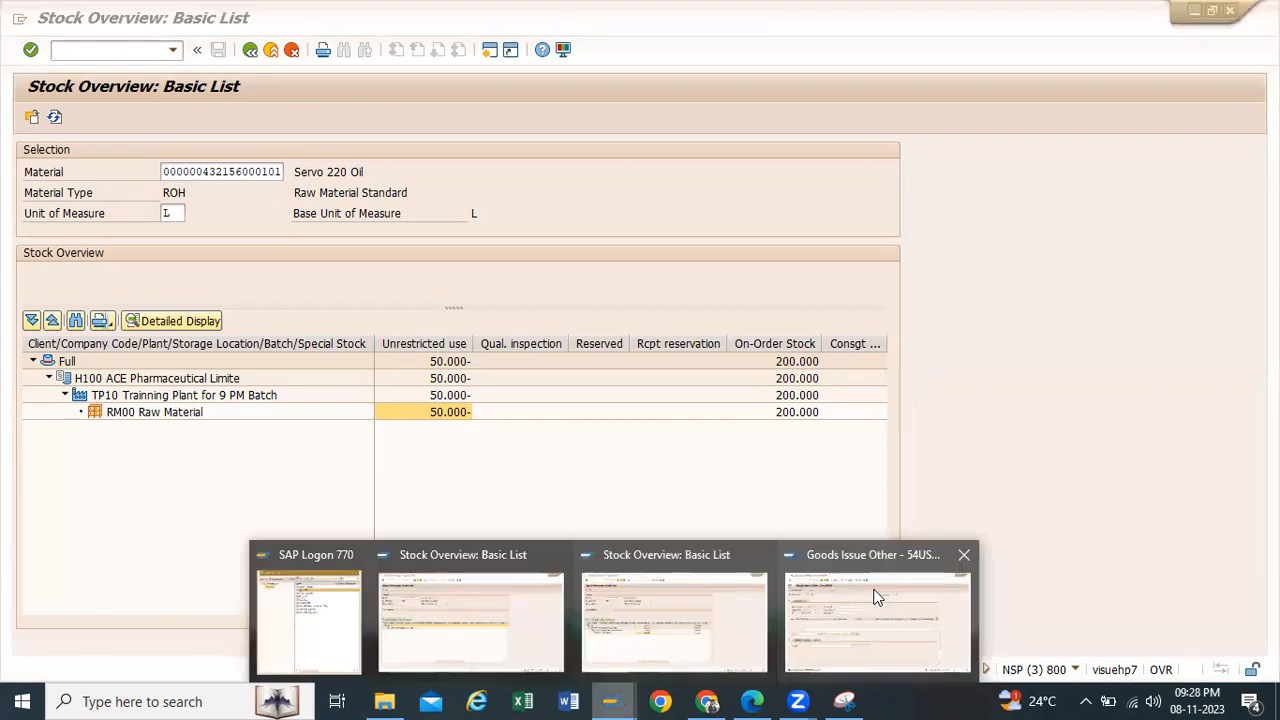
click(832, 594)
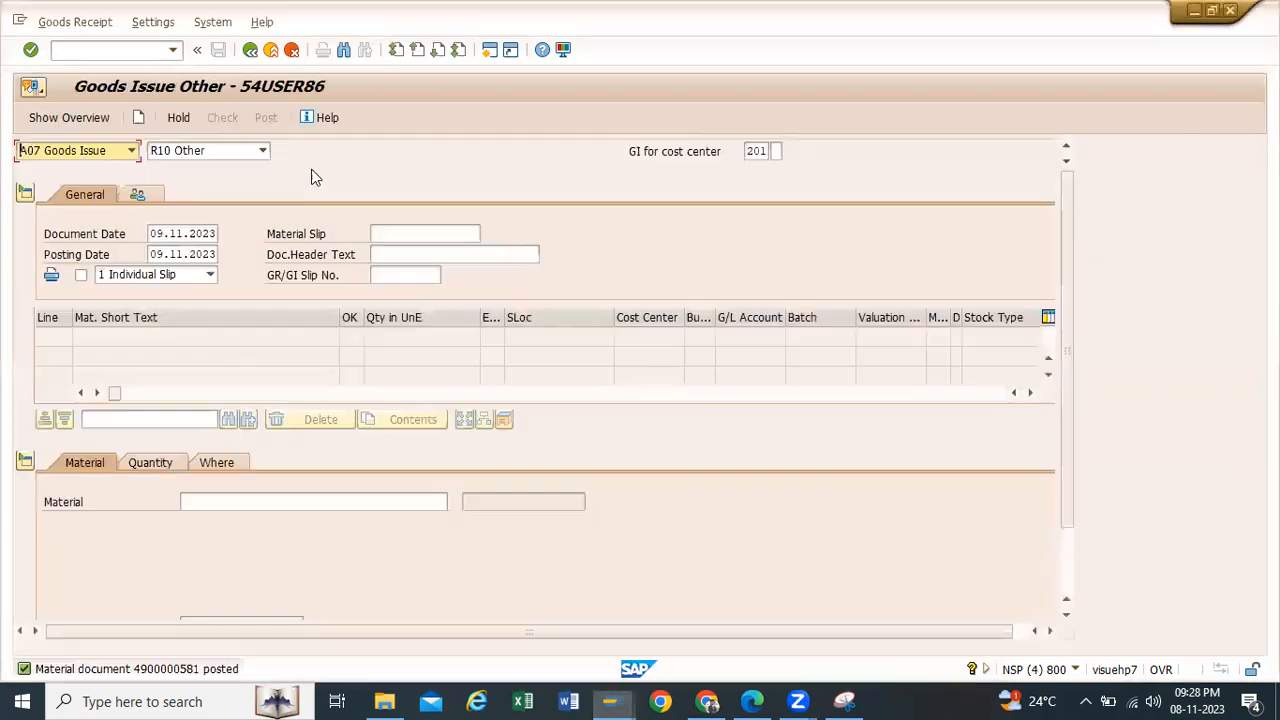
click(251, 50)
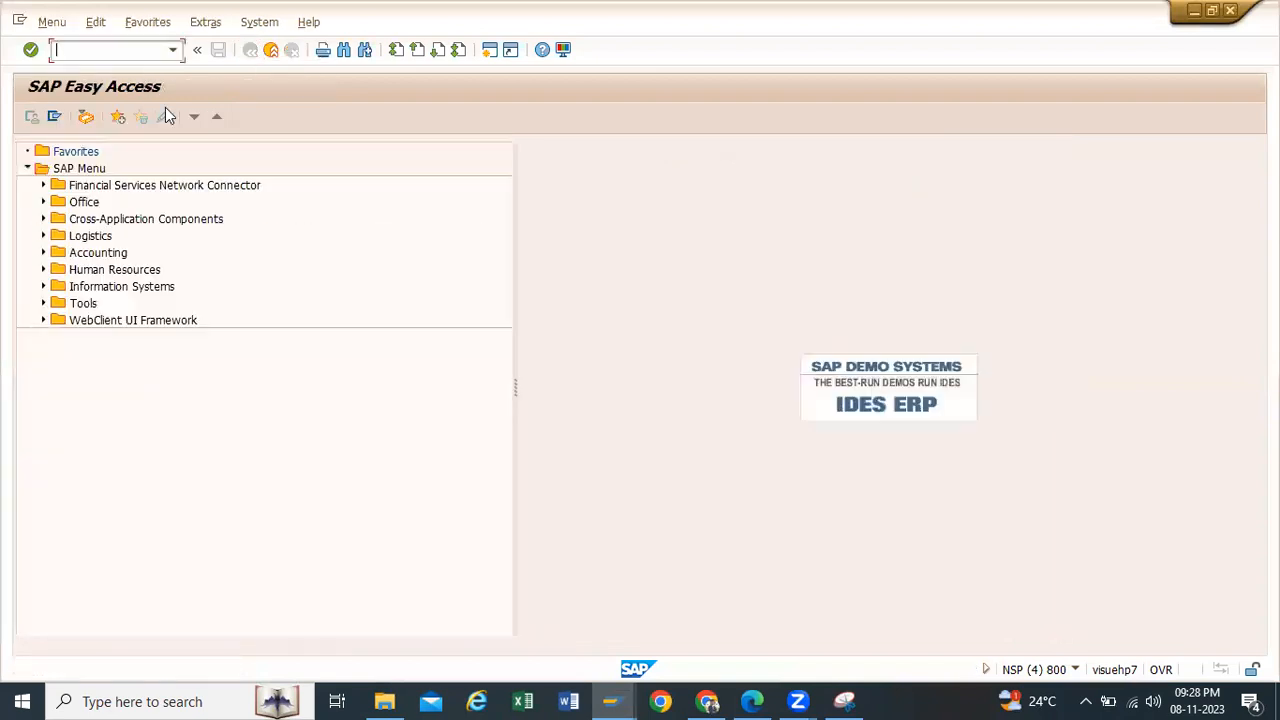
click(170, 50)
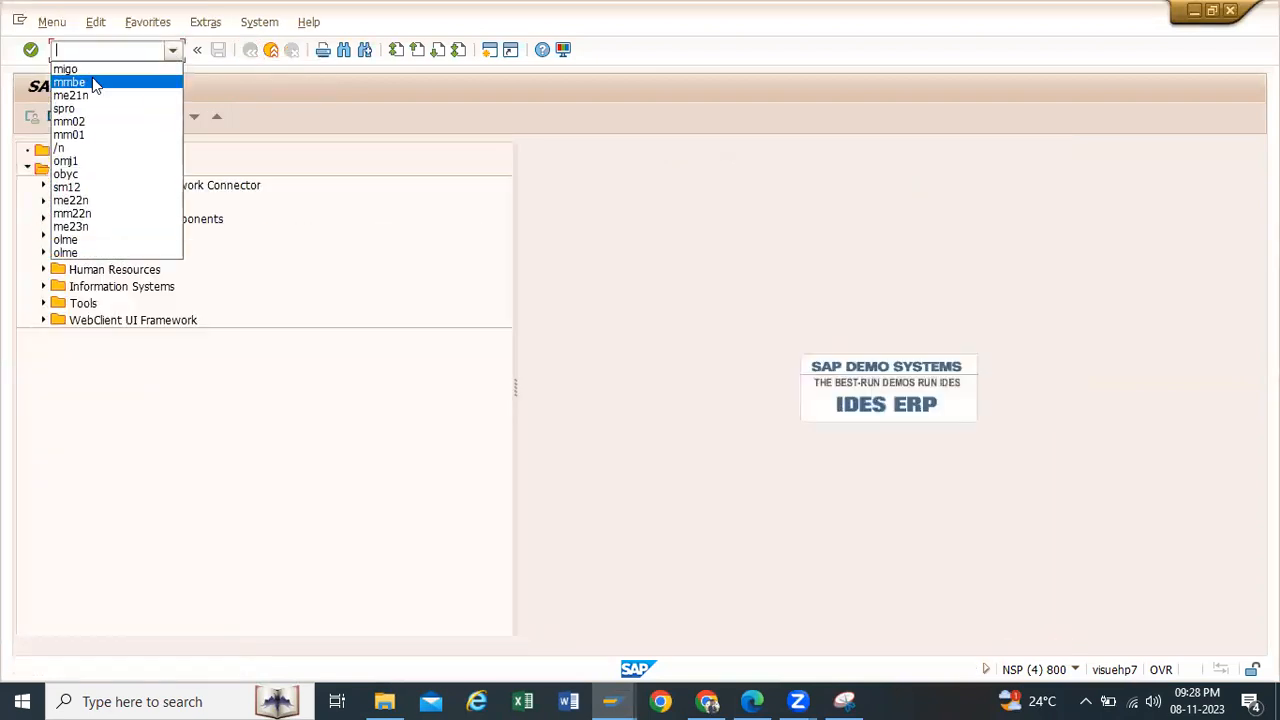
click(94, 67)
key(Return)
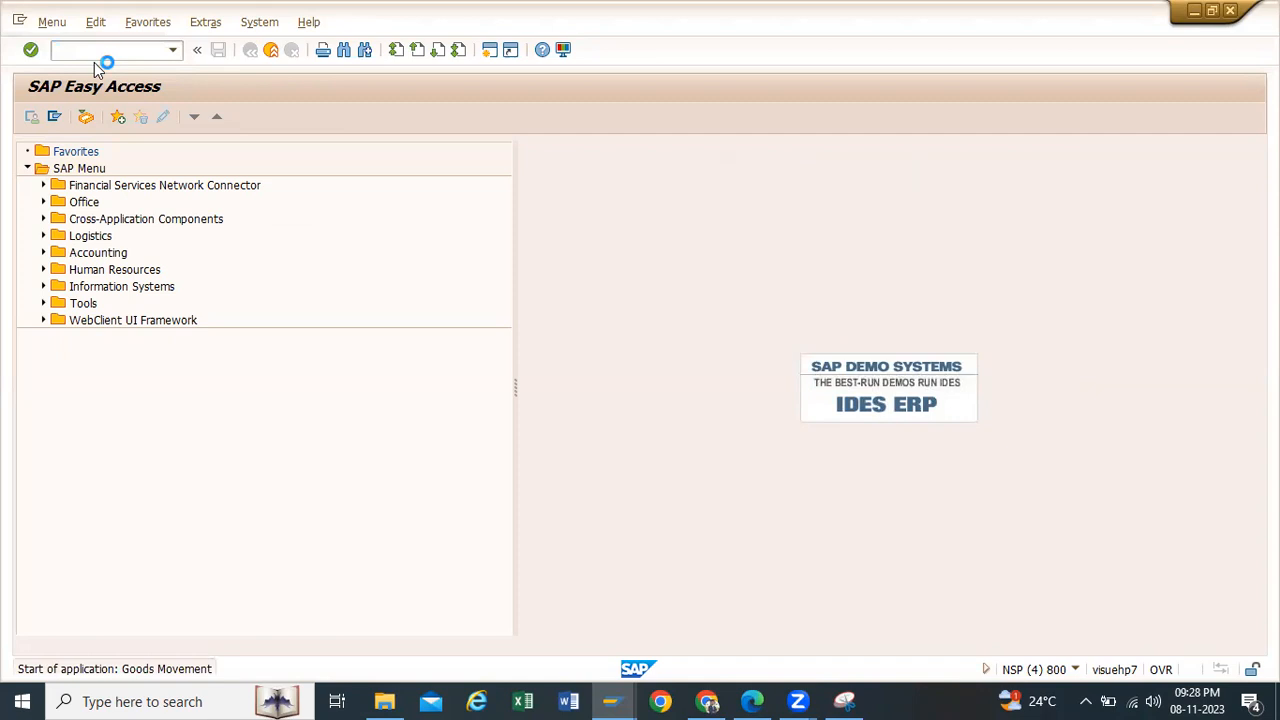
click(129, 151)
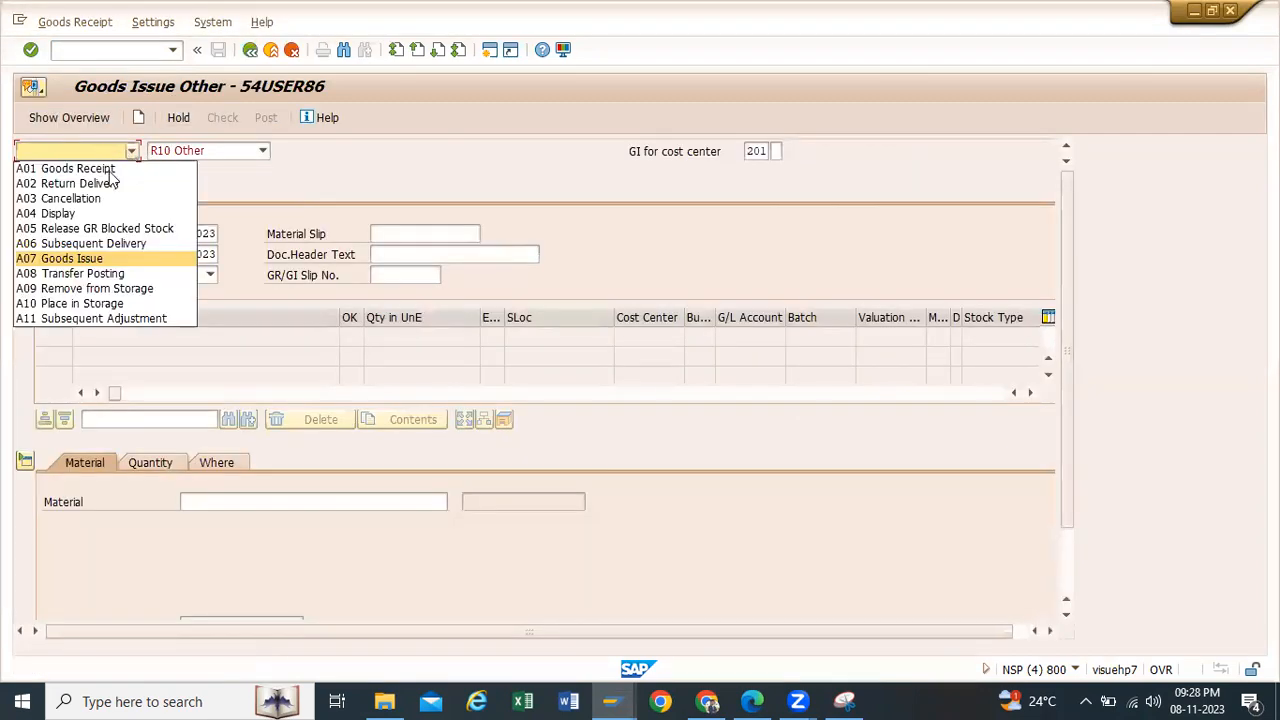
click(105, 165)
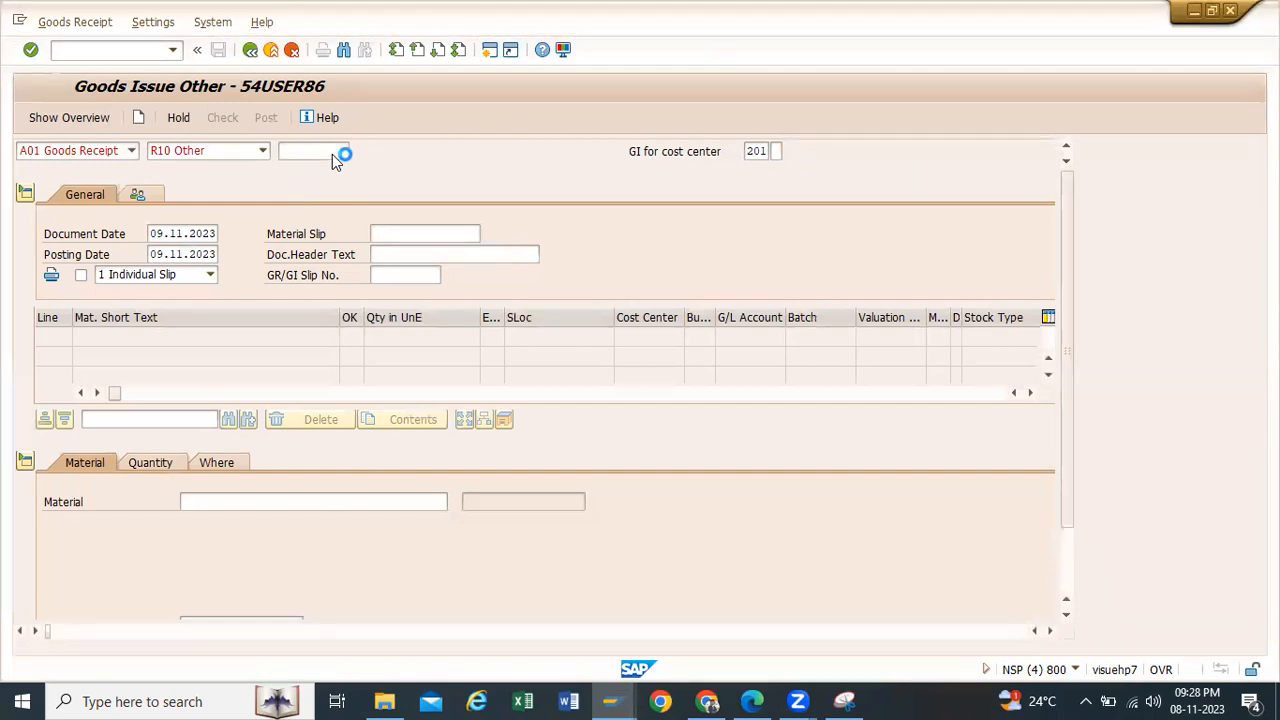
key(Tab)
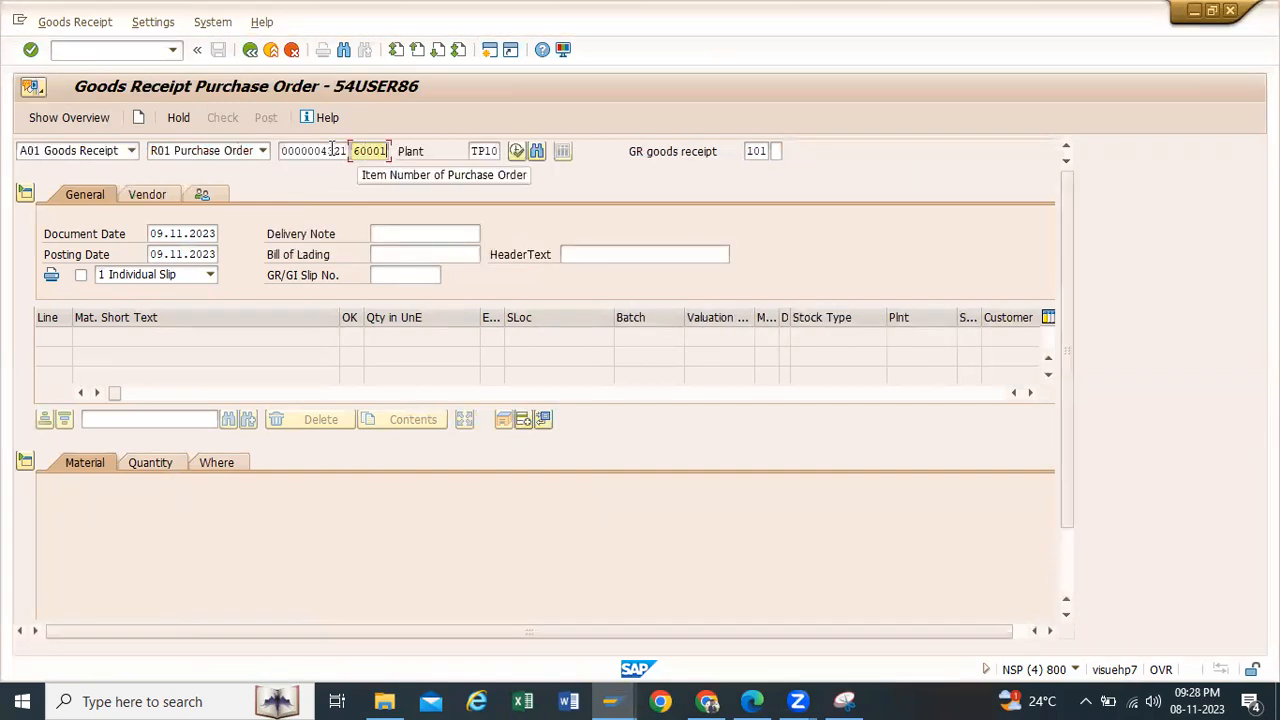
click(271, 49)
Step: Display the Servo 220 Oil purchase order with ME23N, copy its purchase order number and leave the display
click(173, 51)
click(138, 47)
text(me23n)
key(Return)
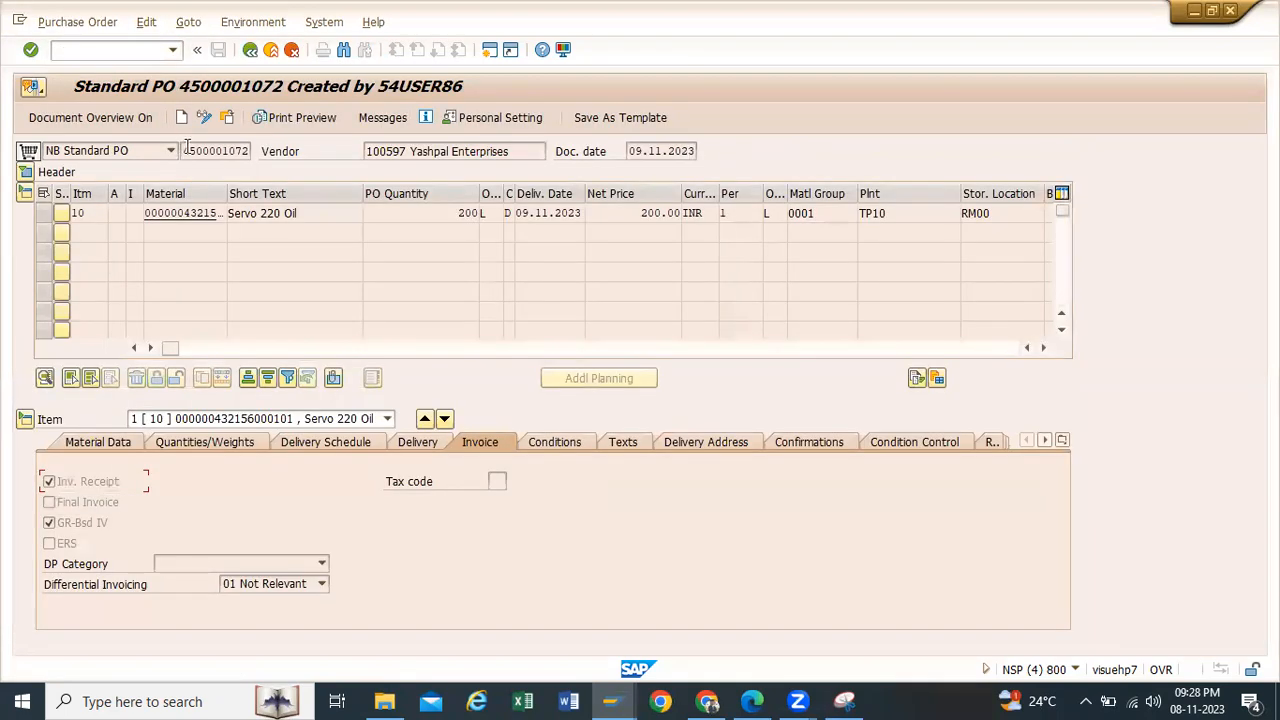
click(187, 150)
drag(185, 150, 252, 152)
key(ctrl+c)
click(270, 50)
Step: Reopen MIGO and load the copied purchase order number into the goods receipt
click(173, 49)
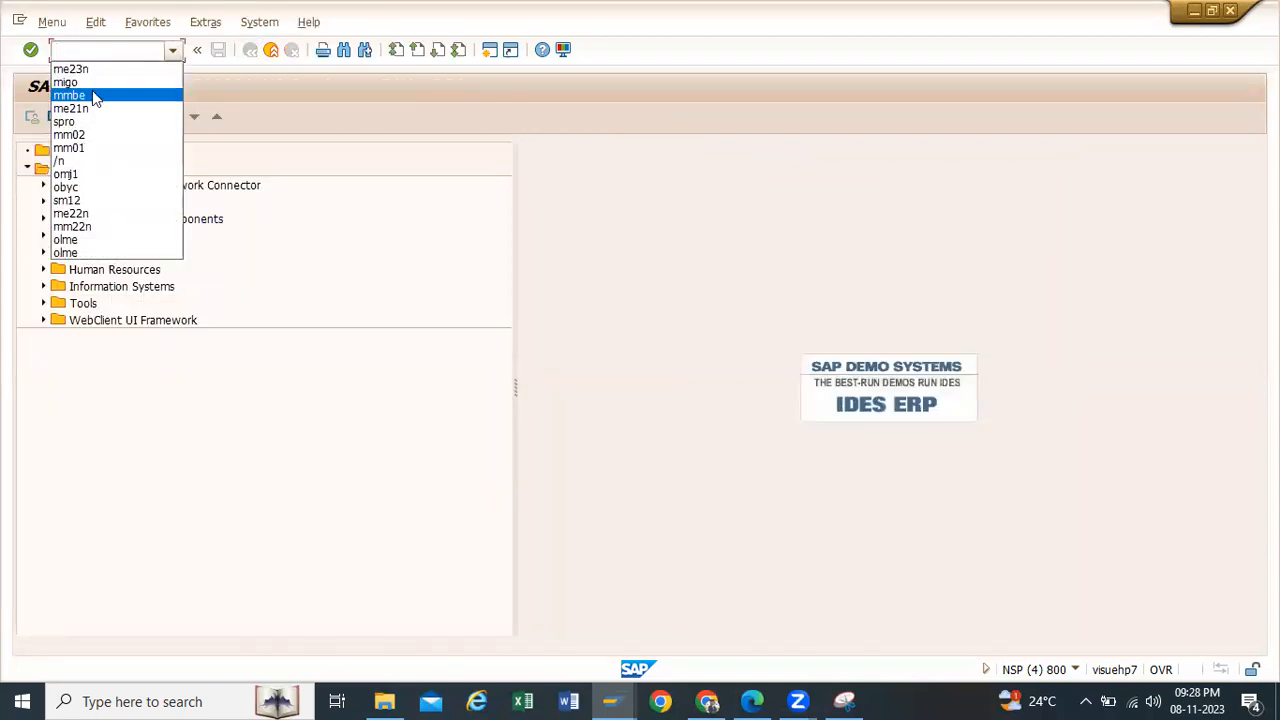
click(90, 83)
key(Return)
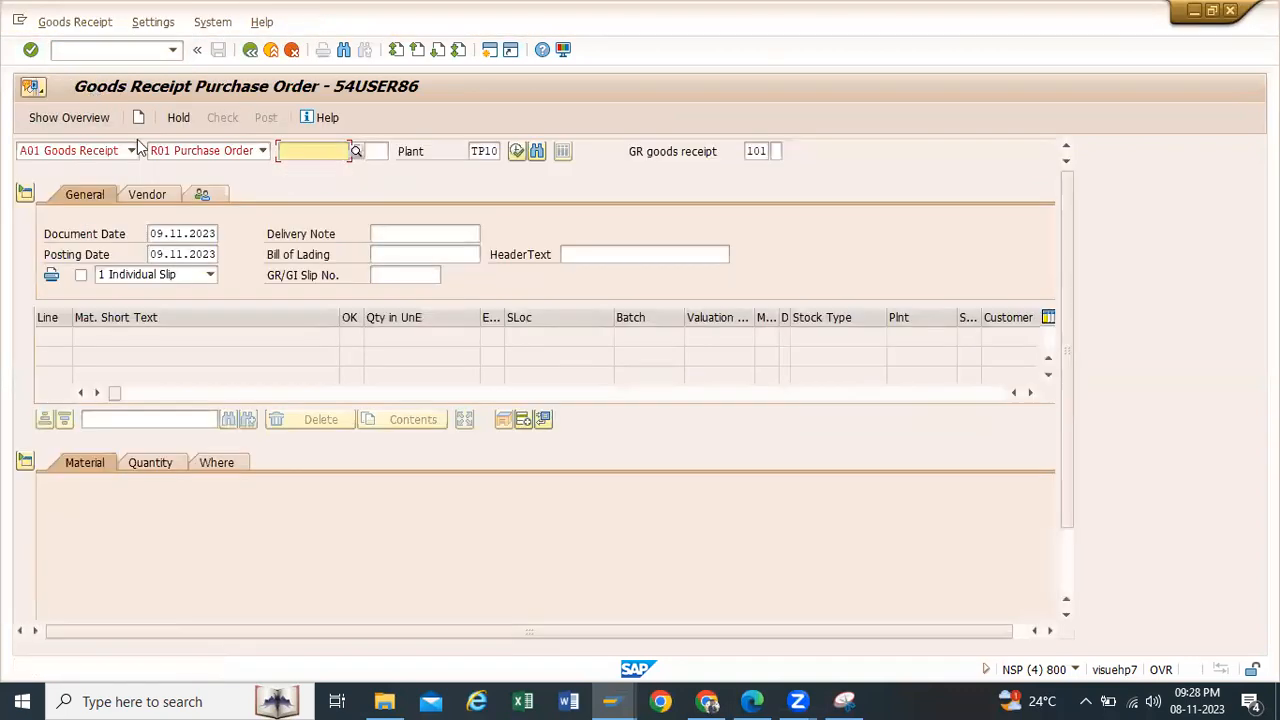
key(ctrl+v)
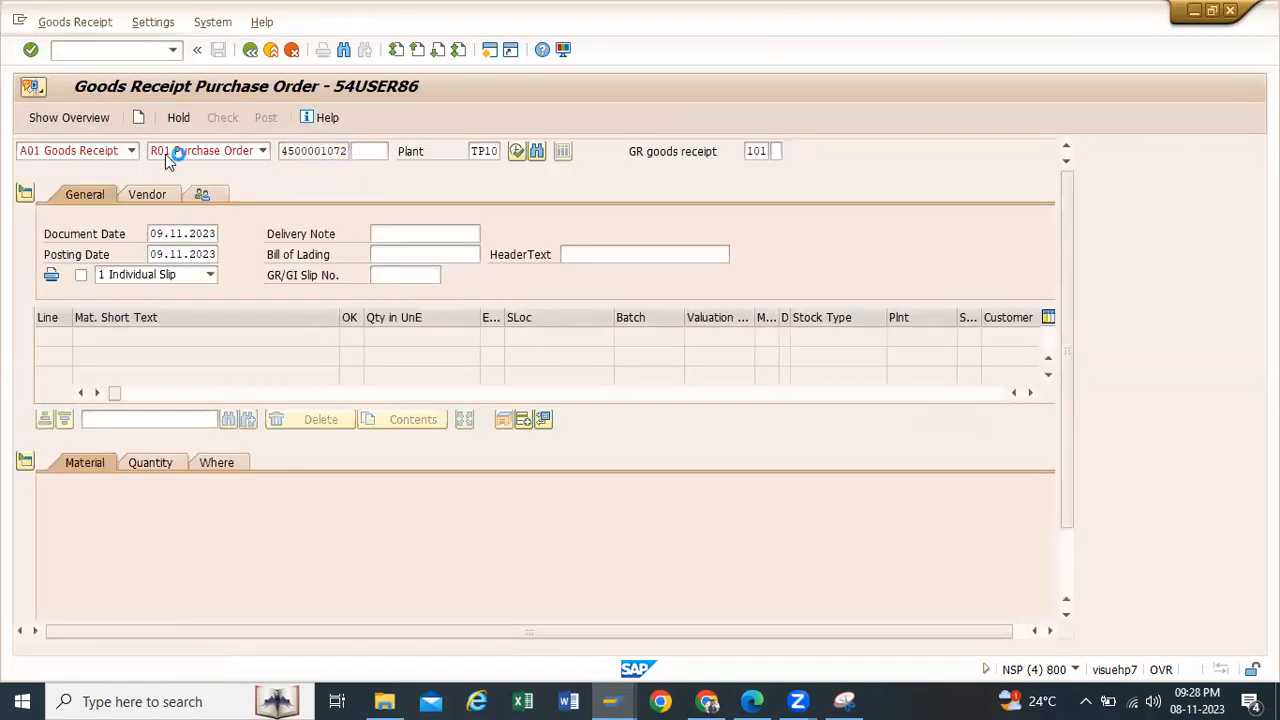
key(Return)
Step: Mark the Servo 220 Oil receipt item as OK, dismiss the log, post the goods receipt and leave MIGO
scroll(178, 501, down, 1)
scroll(178, 501, down, 1)
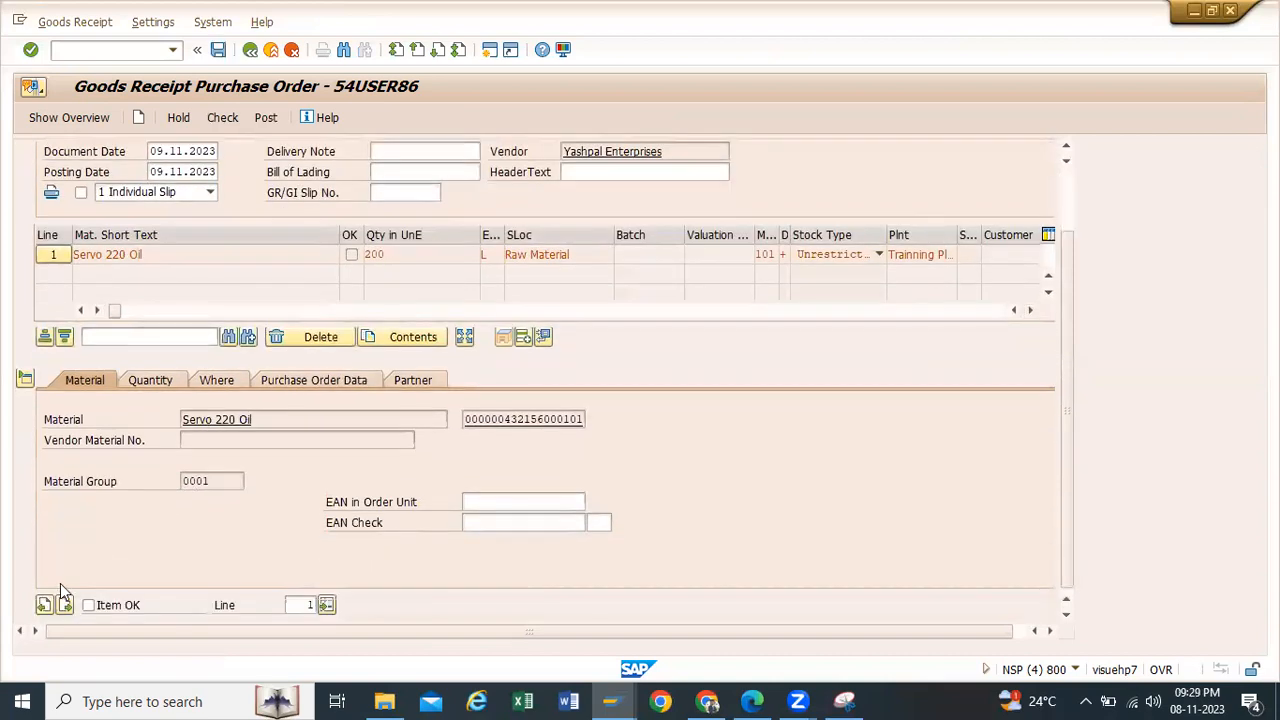
click(88, 605)
click(268, 118)
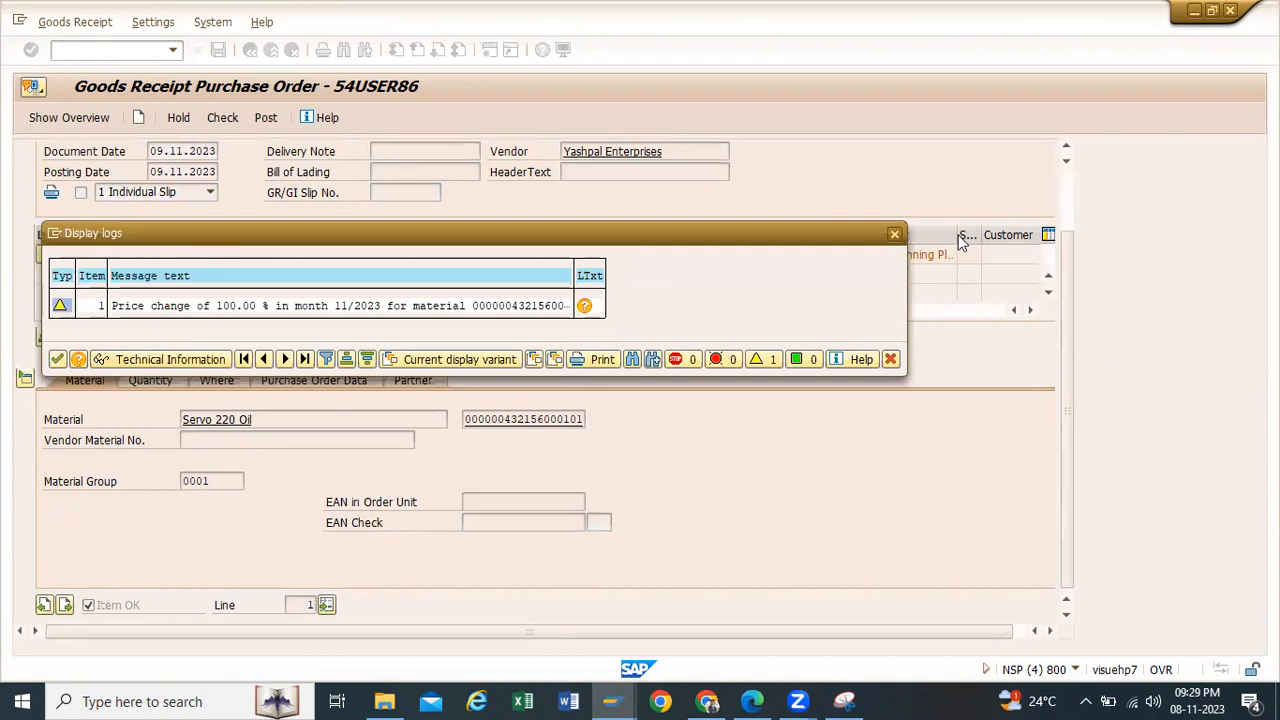
click(894, 234)
click(265, 118)
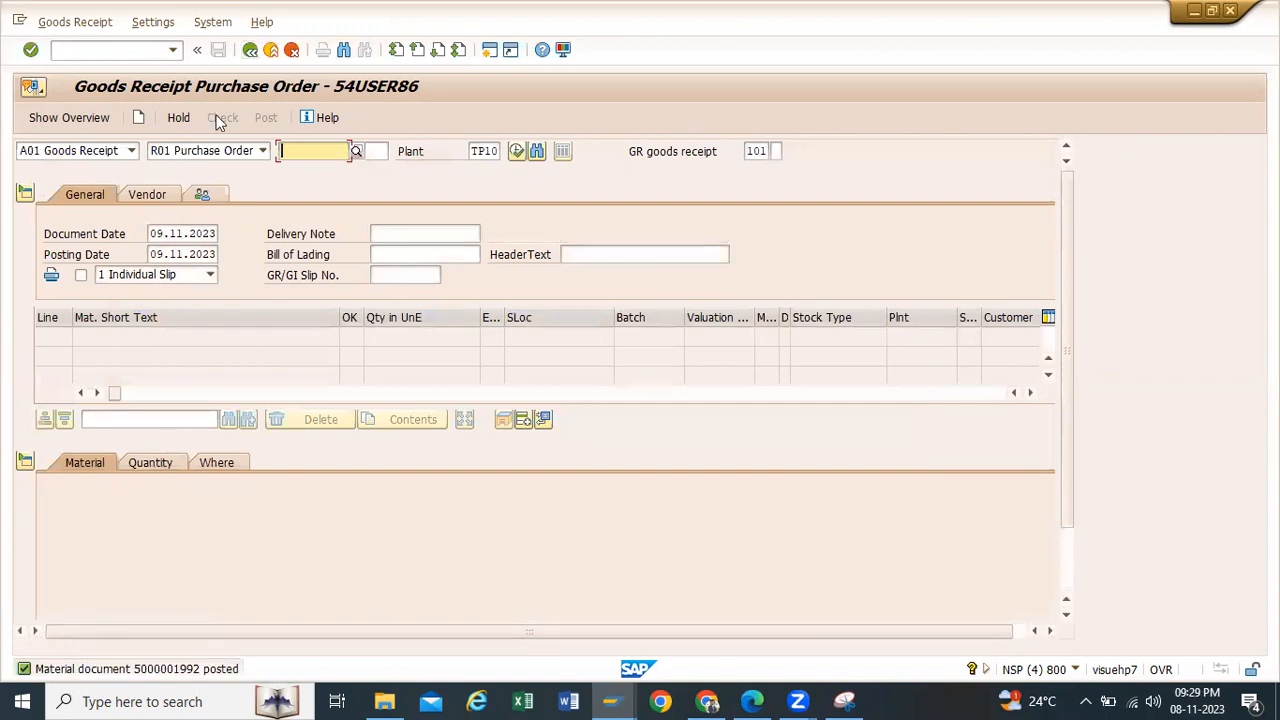
click(251, 49)
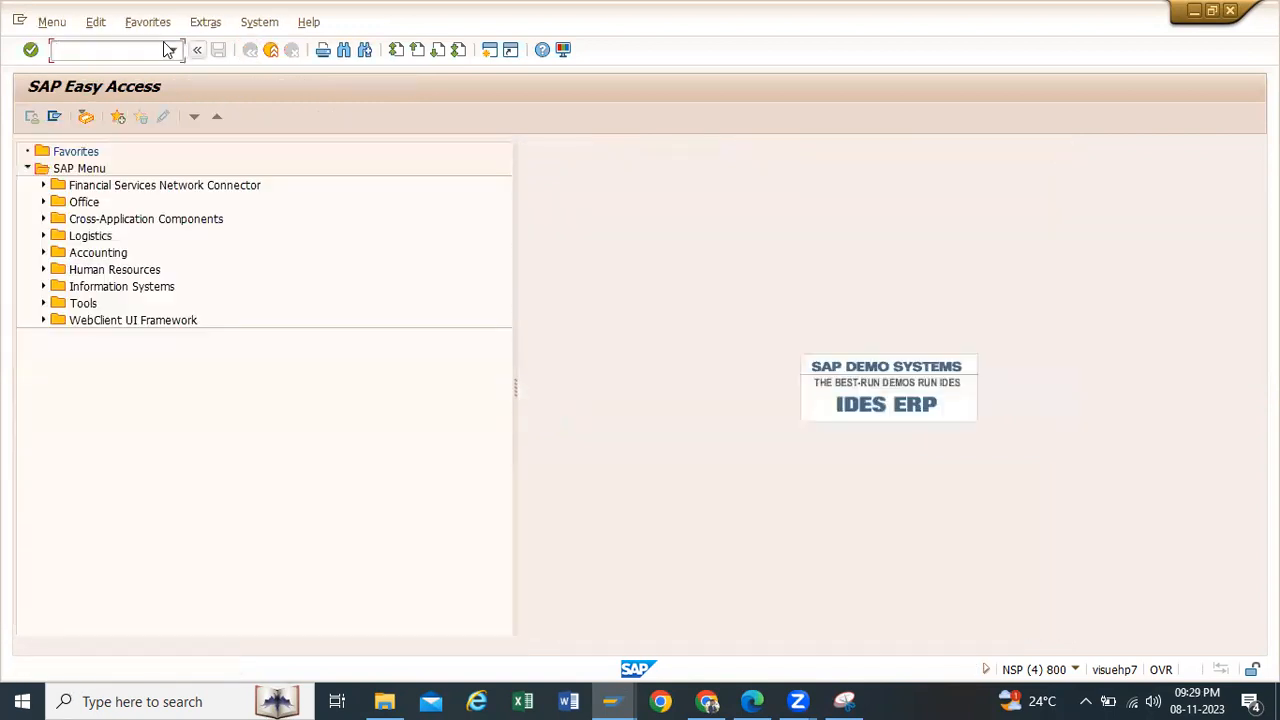
Step: Run MMBE for Servo 220 Oil and check the unrestricted stock in storage location RM00
click(173, 49)
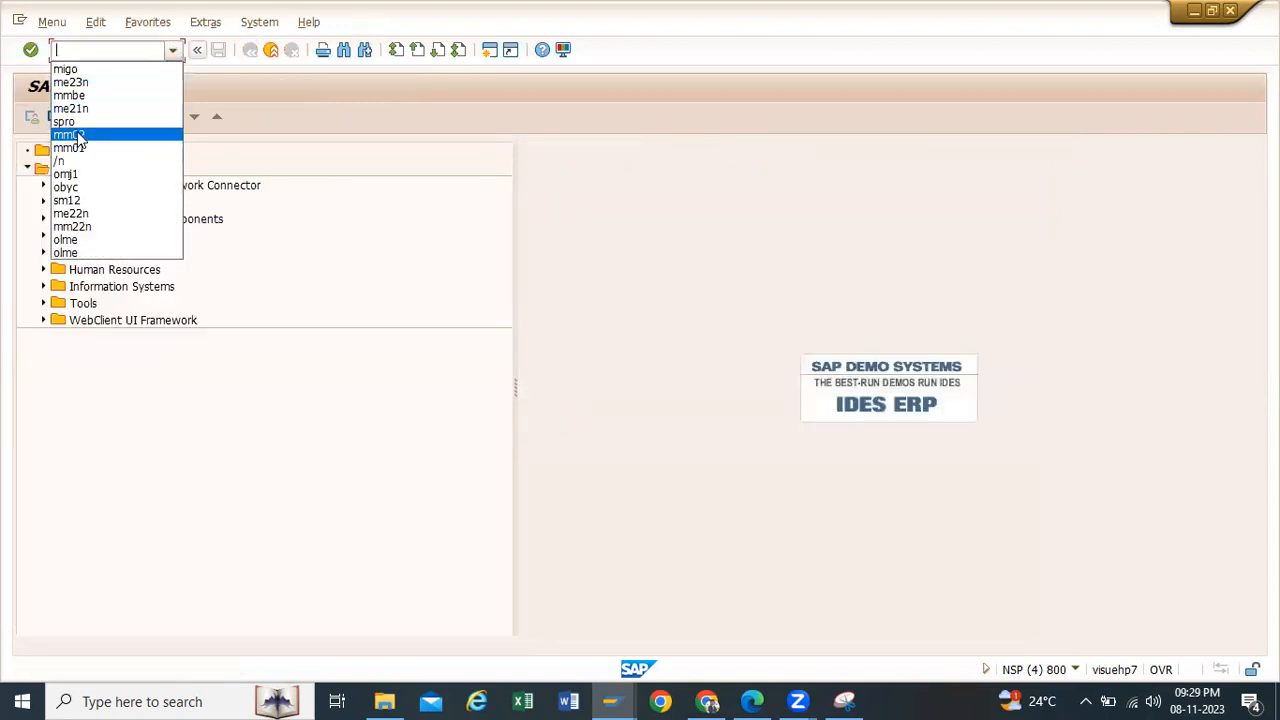
click(85, 96)
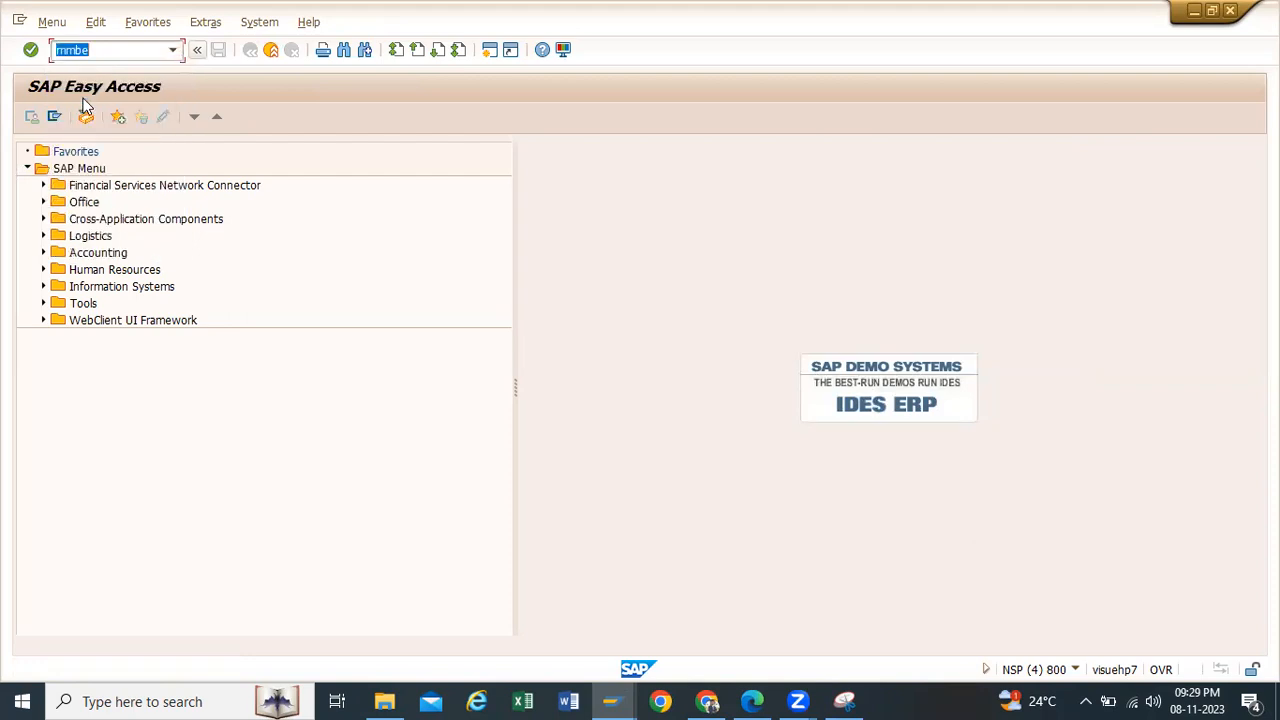
key(Return)
click(32, 117)
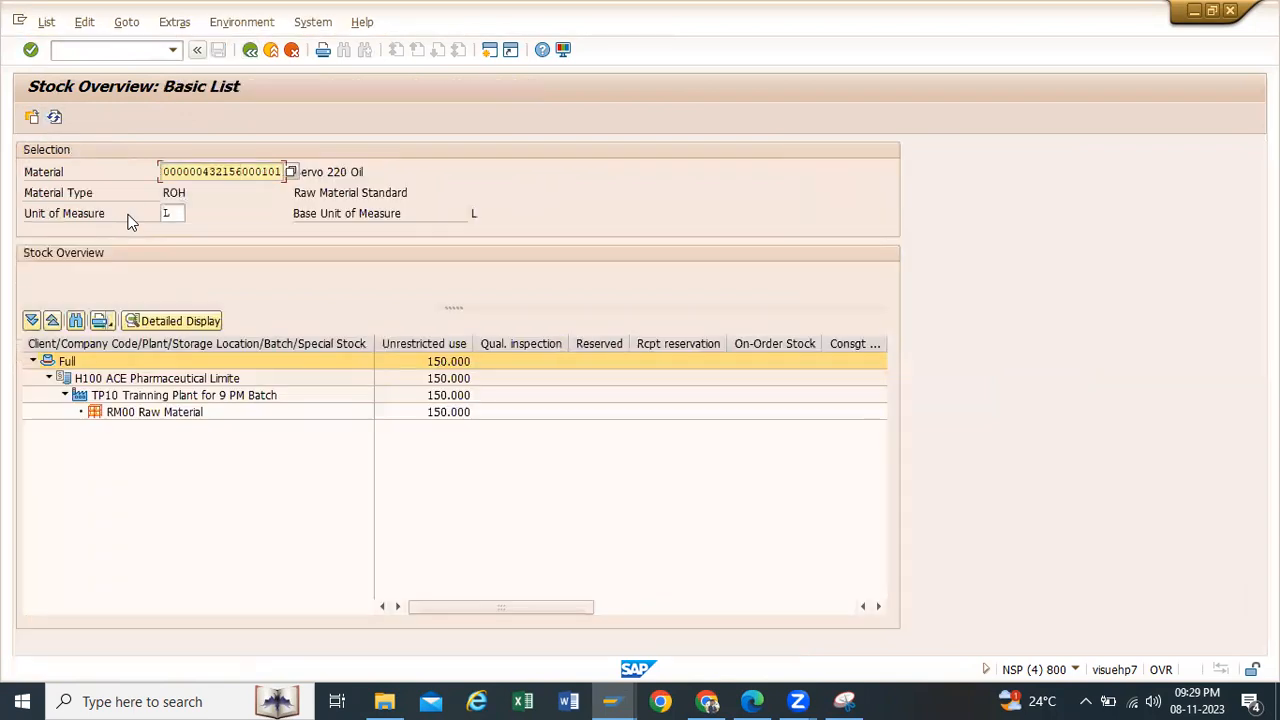
click(462, 413)
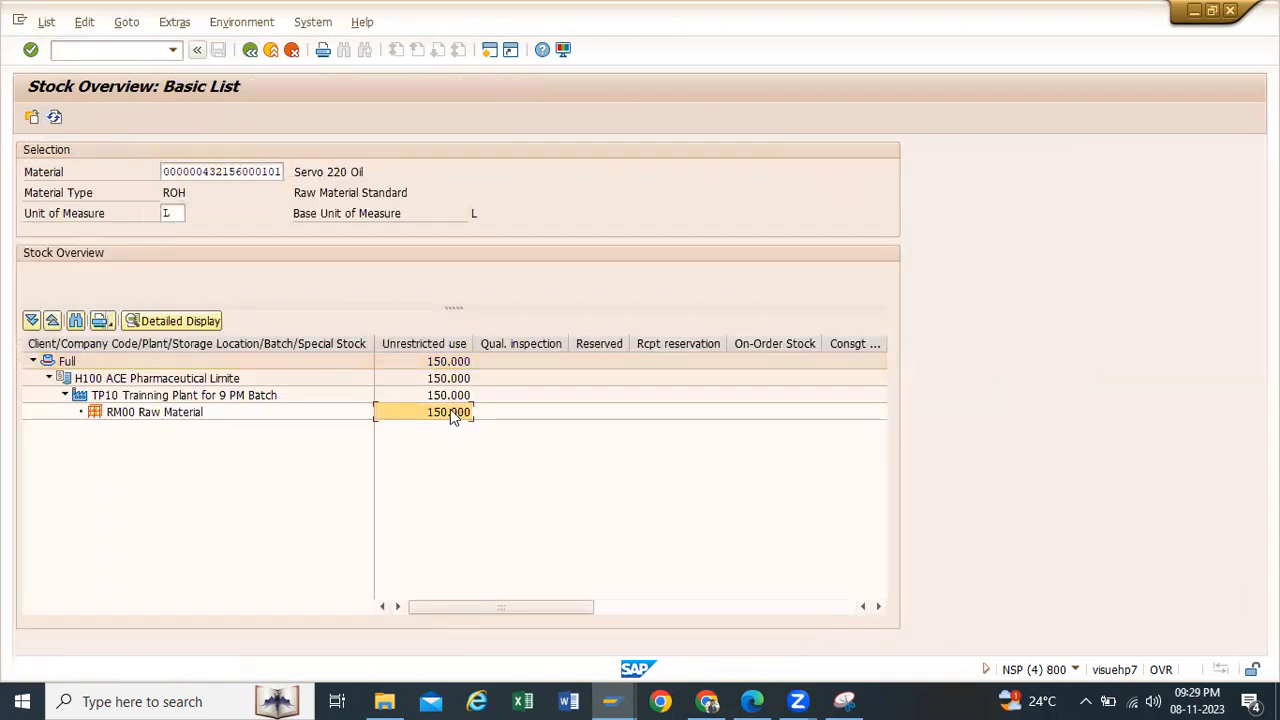
Step: List the material movements behind the RM00 unrestricted stock, widen the Material column and examine the movement type 201 line
right_click(443, 411)
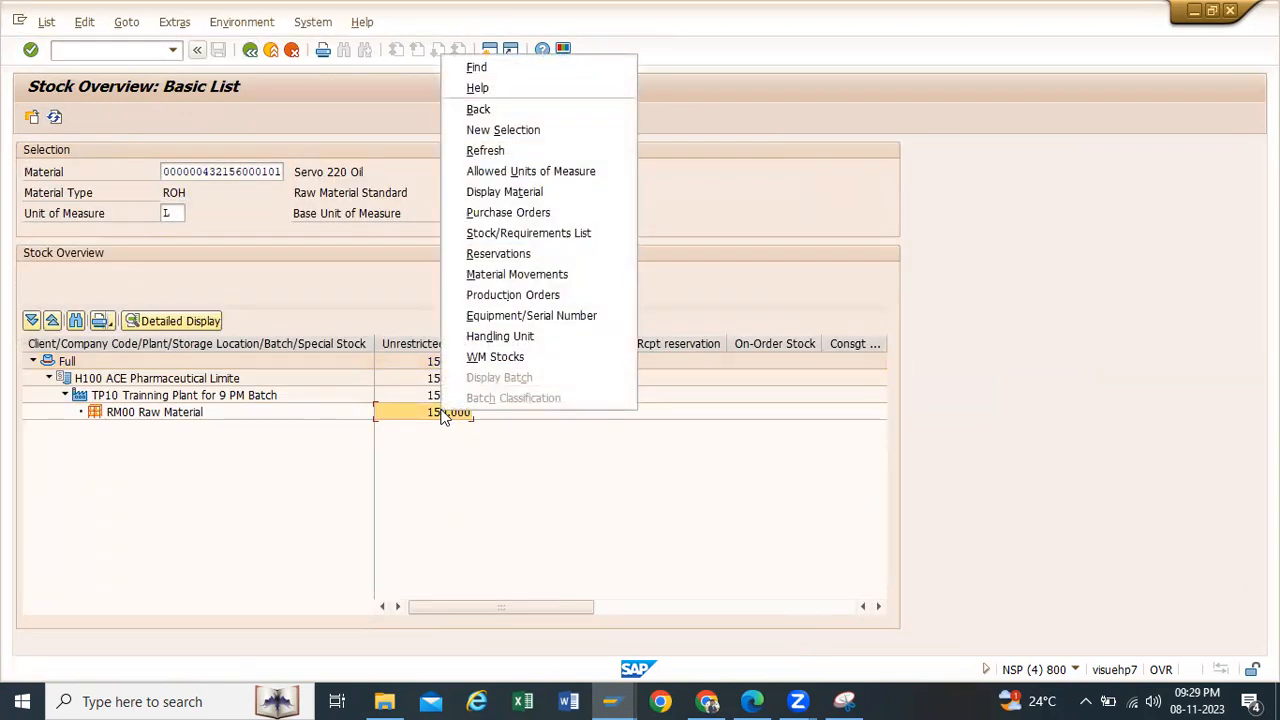
click(521, 275)
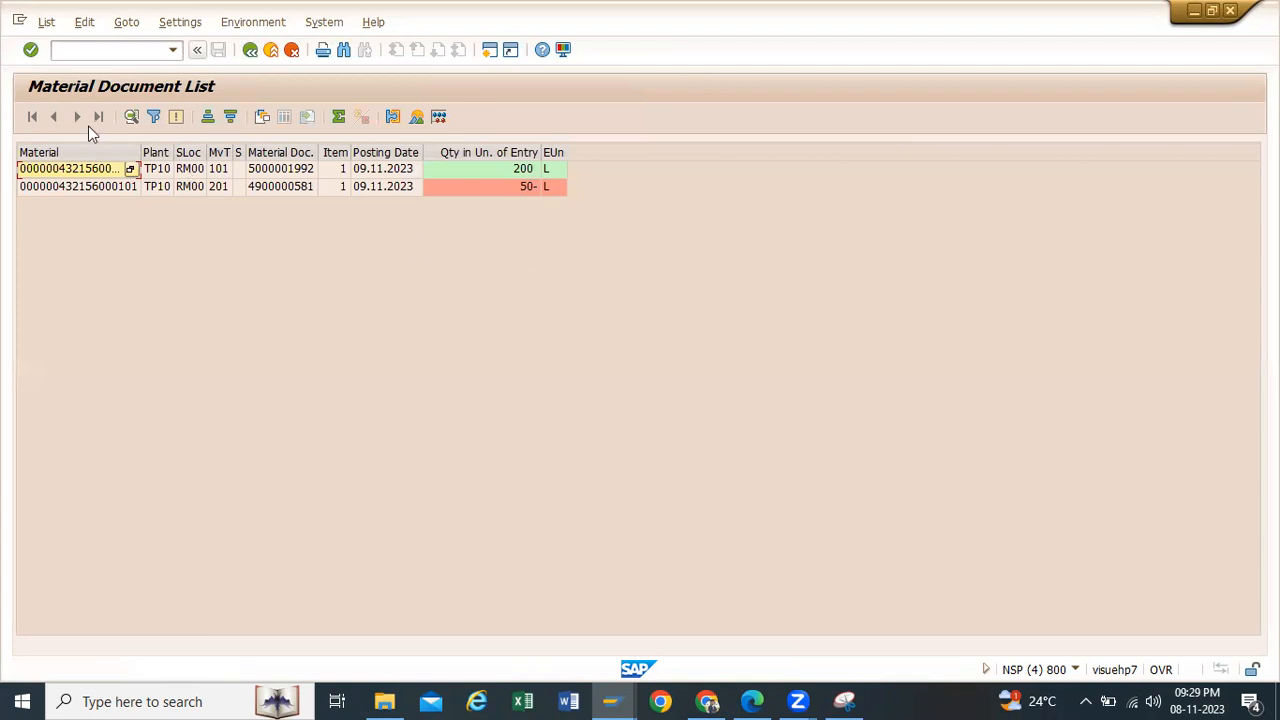
drag(142, 152, 186, 152)
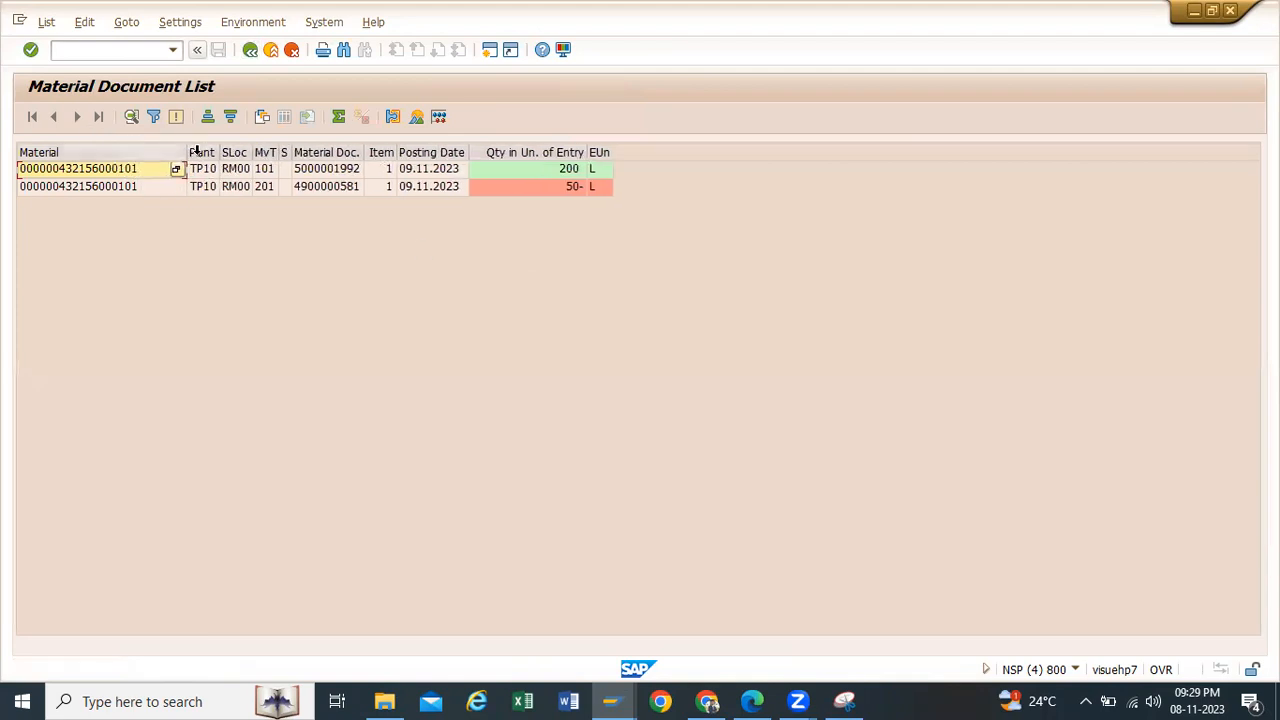
click(277, 188)
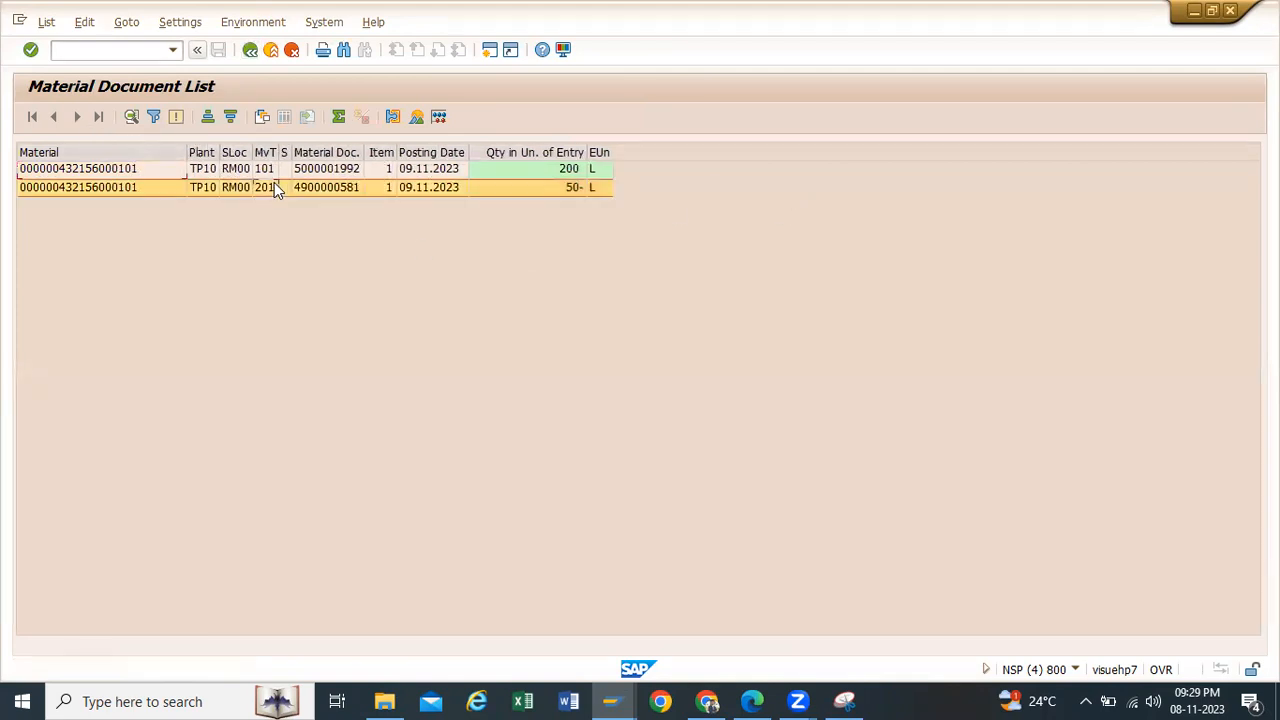
click(52, 192)
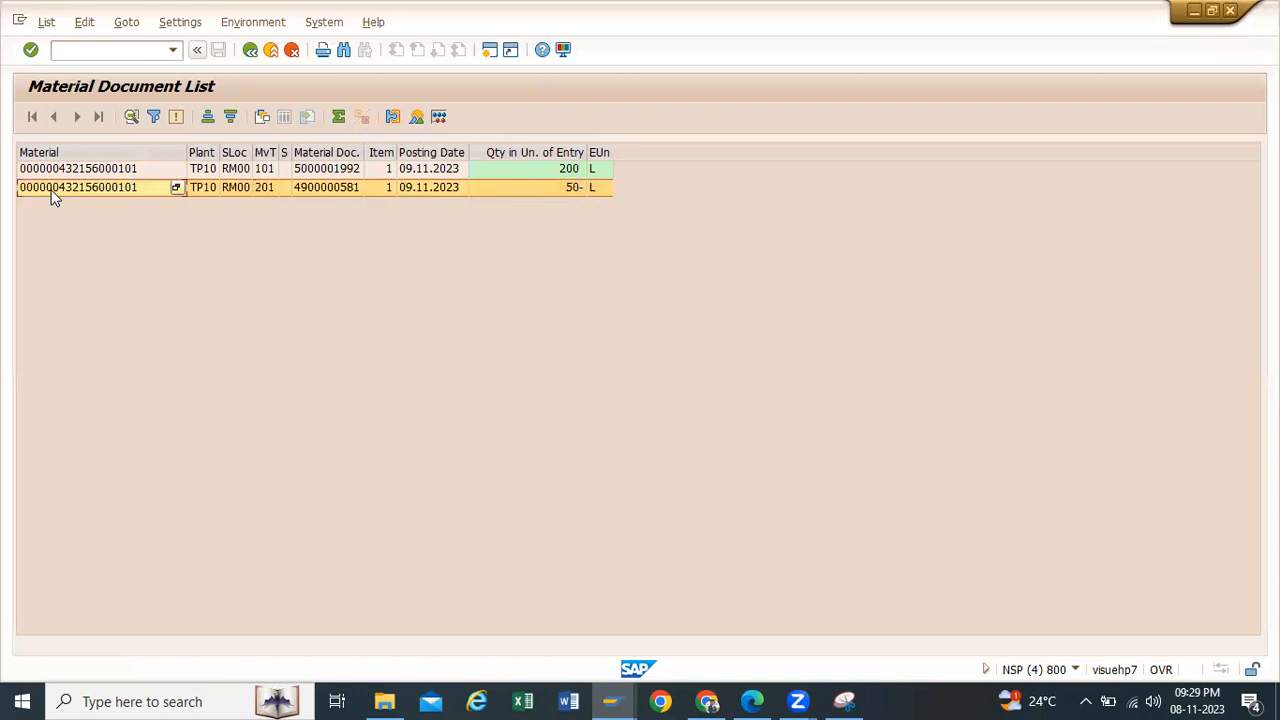
Step: Open the material document of the 201 goods issue and display its accounting document from the document info
click(319, 189)
double_click(319, 188)
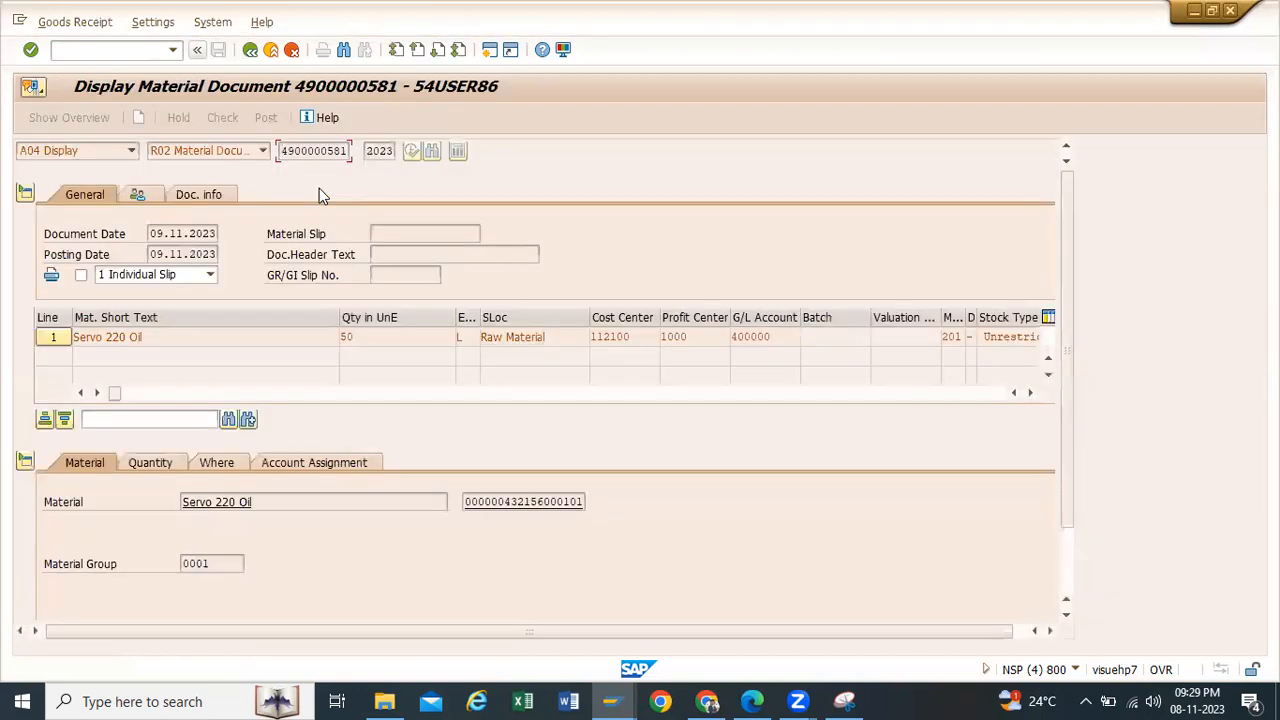
click(217, 193)
click(585, 236)
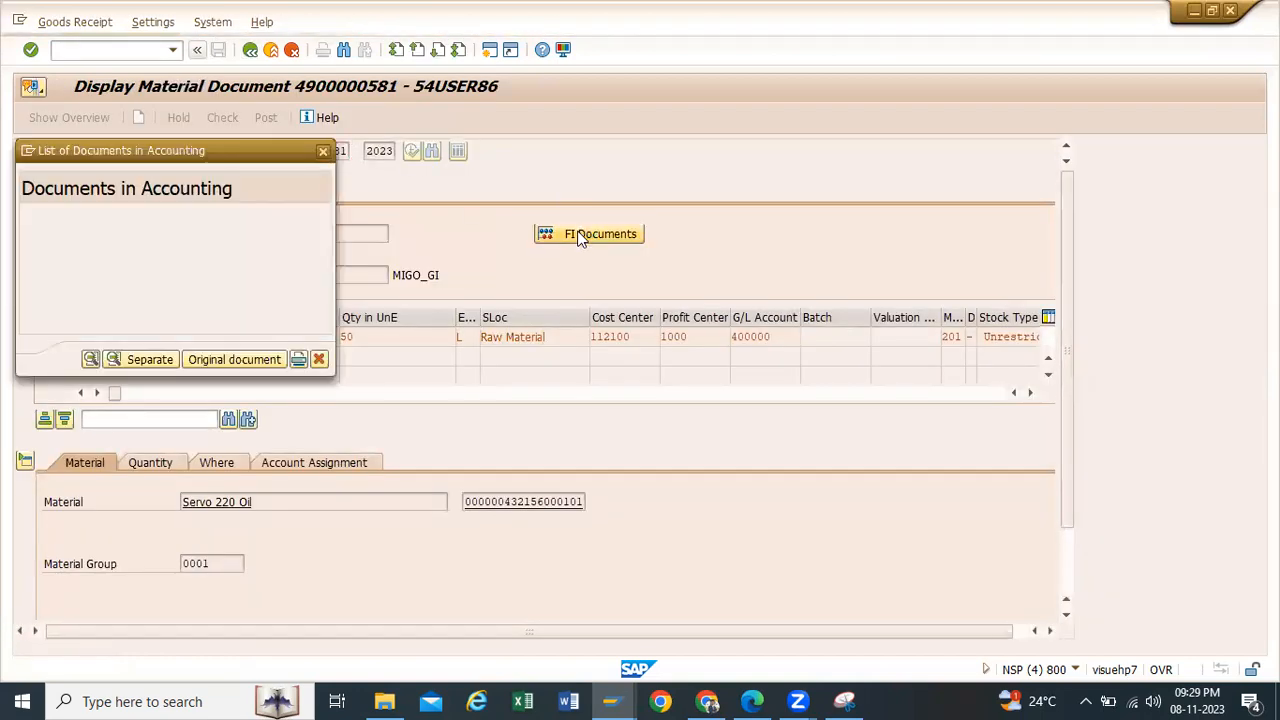
double_click(57, 229)
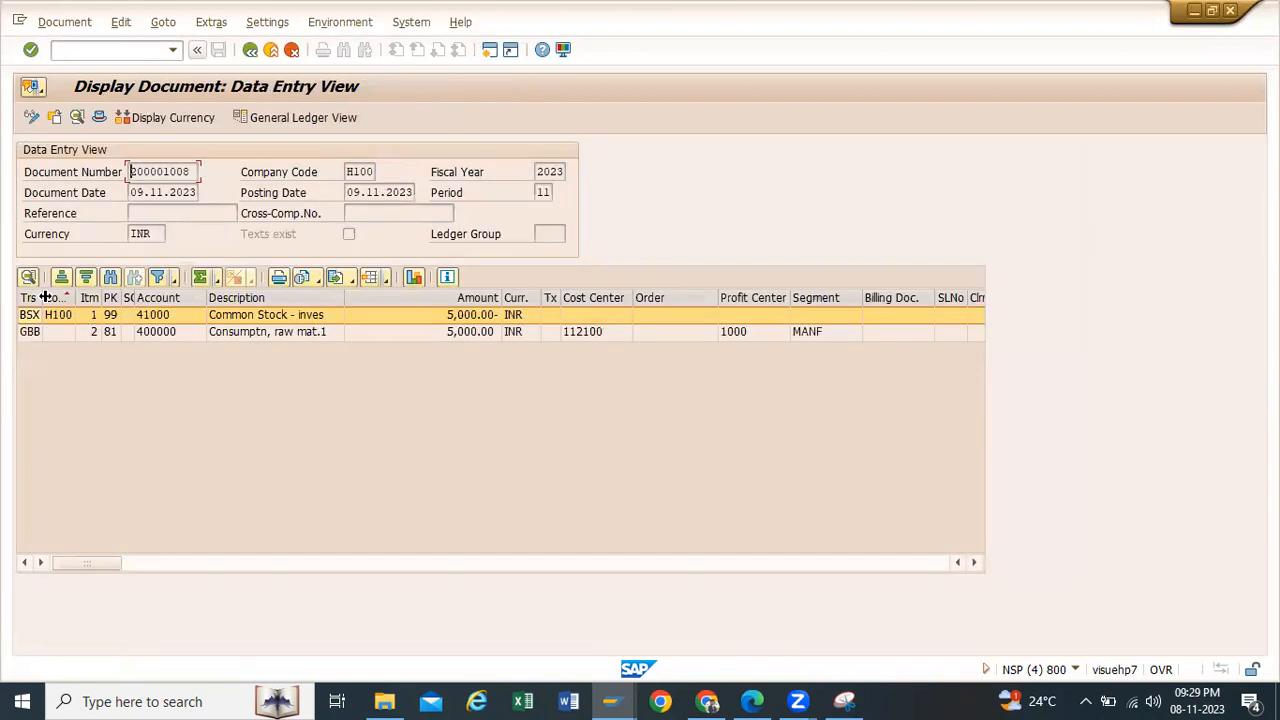
Step: Widen the transaction key column of the accounting document and examine the BSX and GBB line items
drag(53, 298, 87, 298)
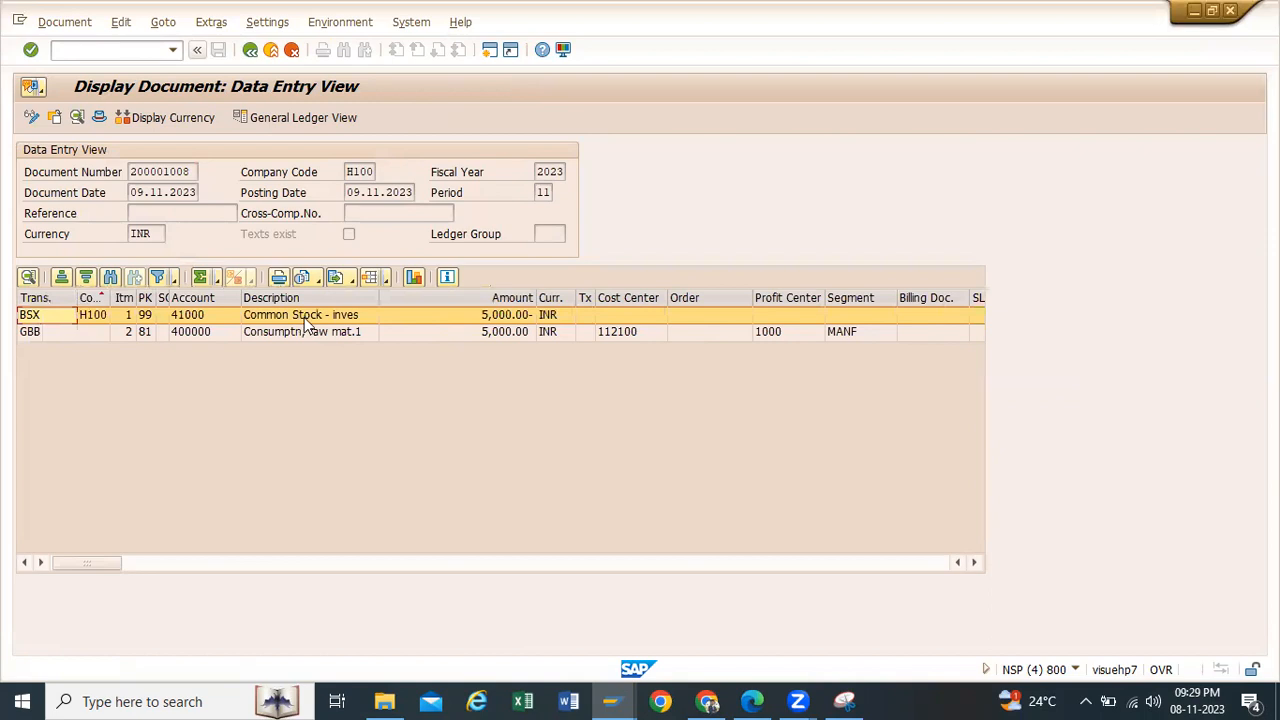
click(44, 333)
click(352, 333)
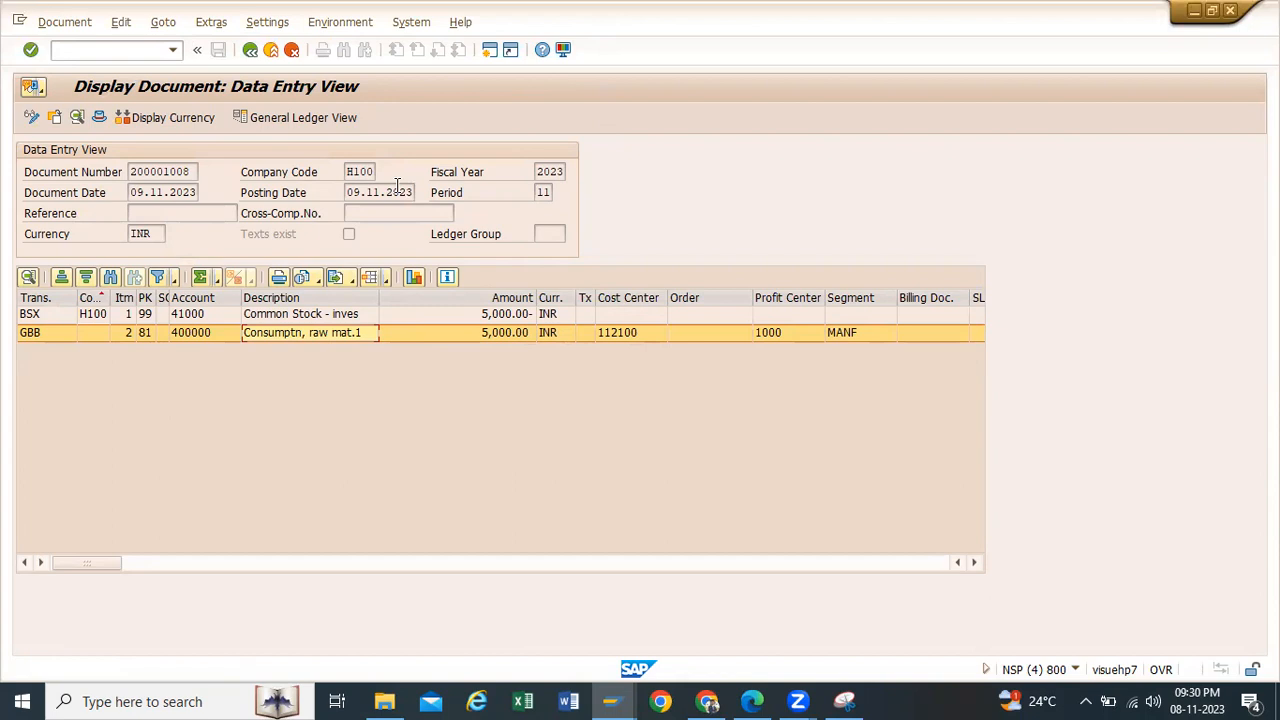
Step: Close the accounting, material document and stock overview displays, return to SAP Easy Access and minimize that session window
click(251, 50)
click(323, 152)
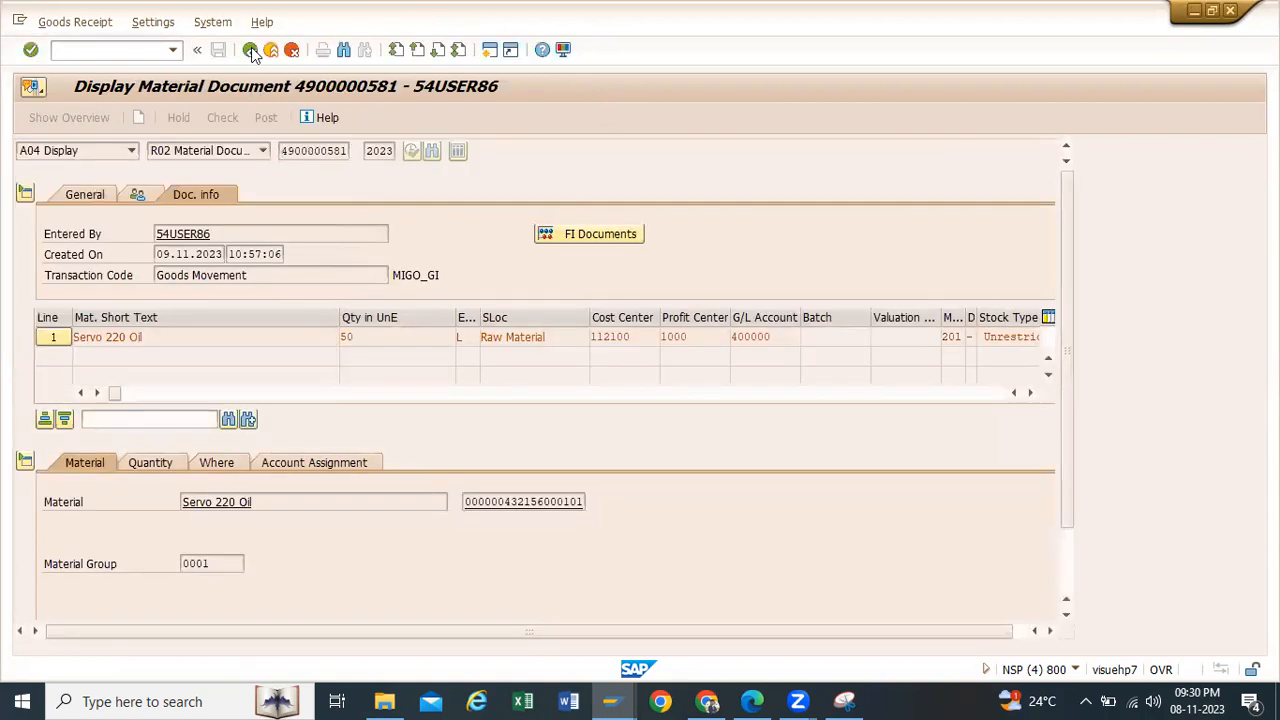
click(251, 50)
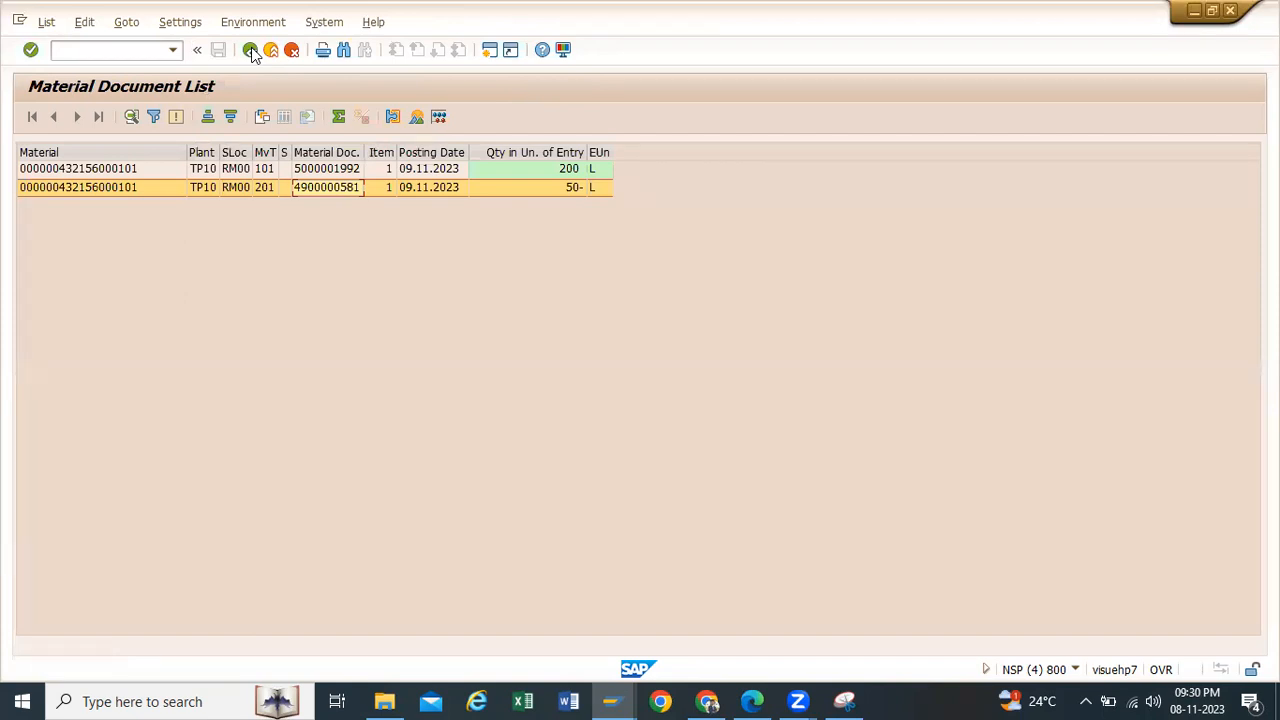
click(251, 50)
click(251, 50)
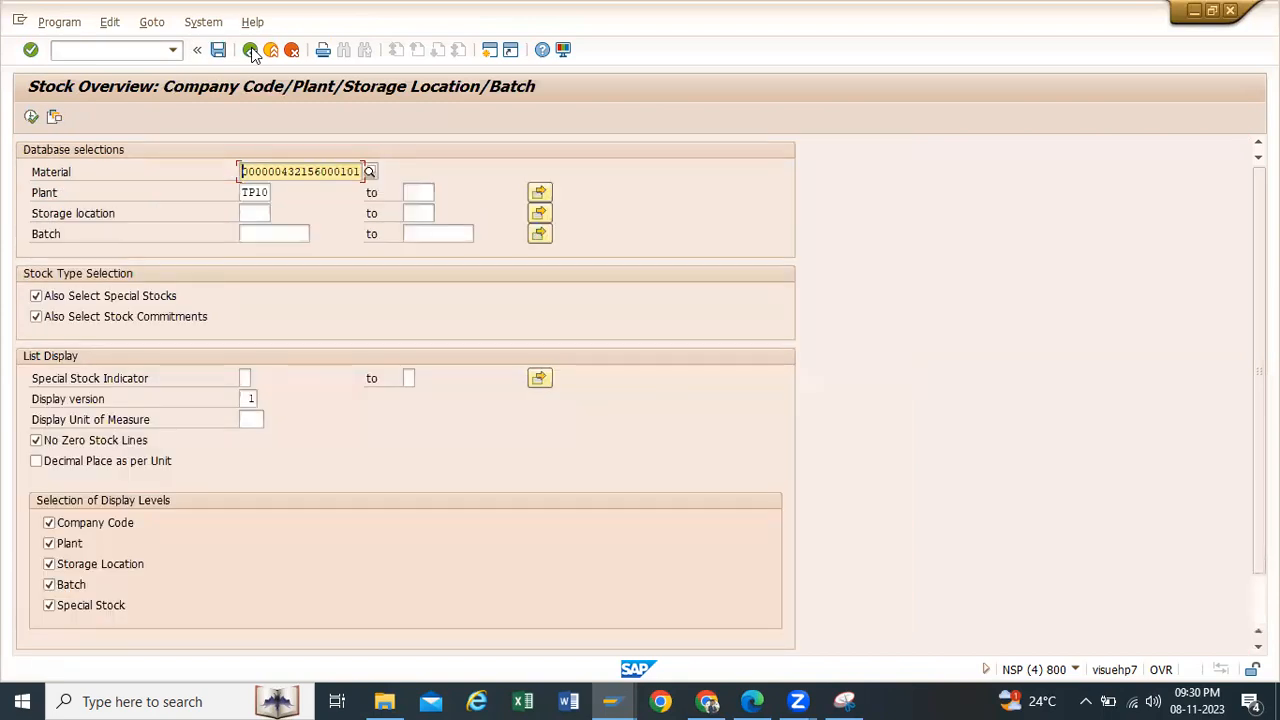
click(251, 50)
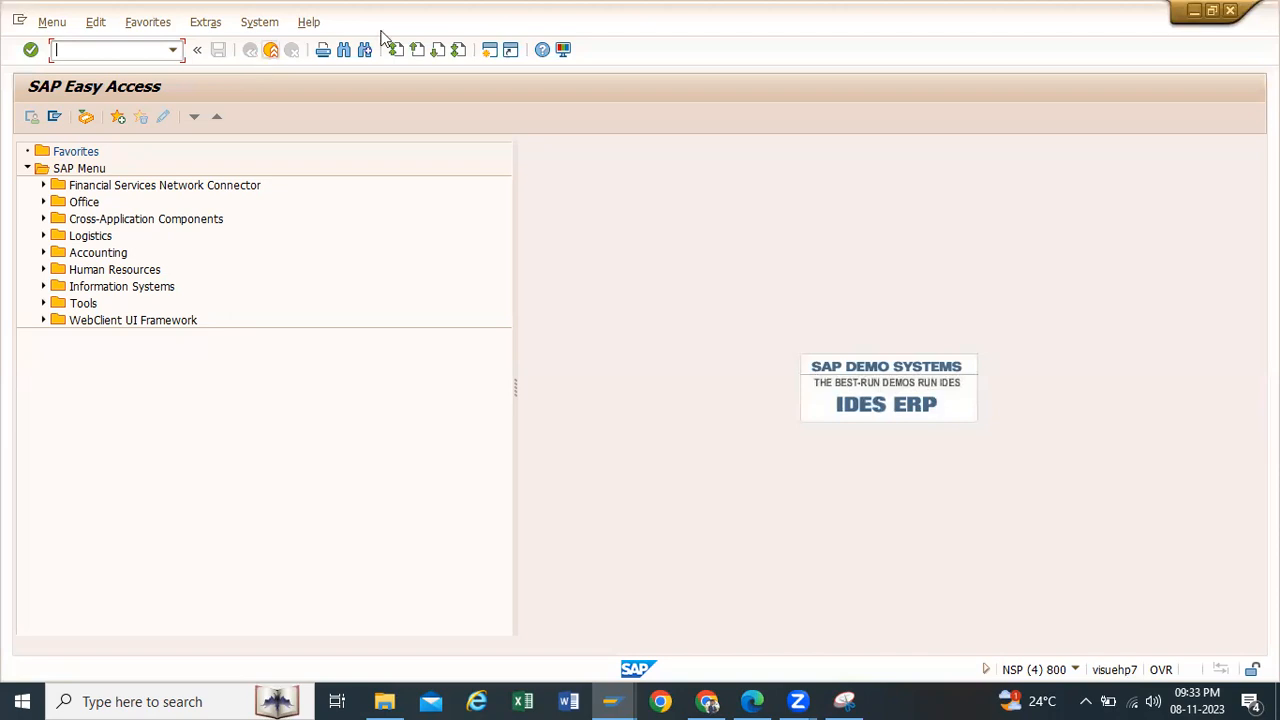
click(1193, 12)
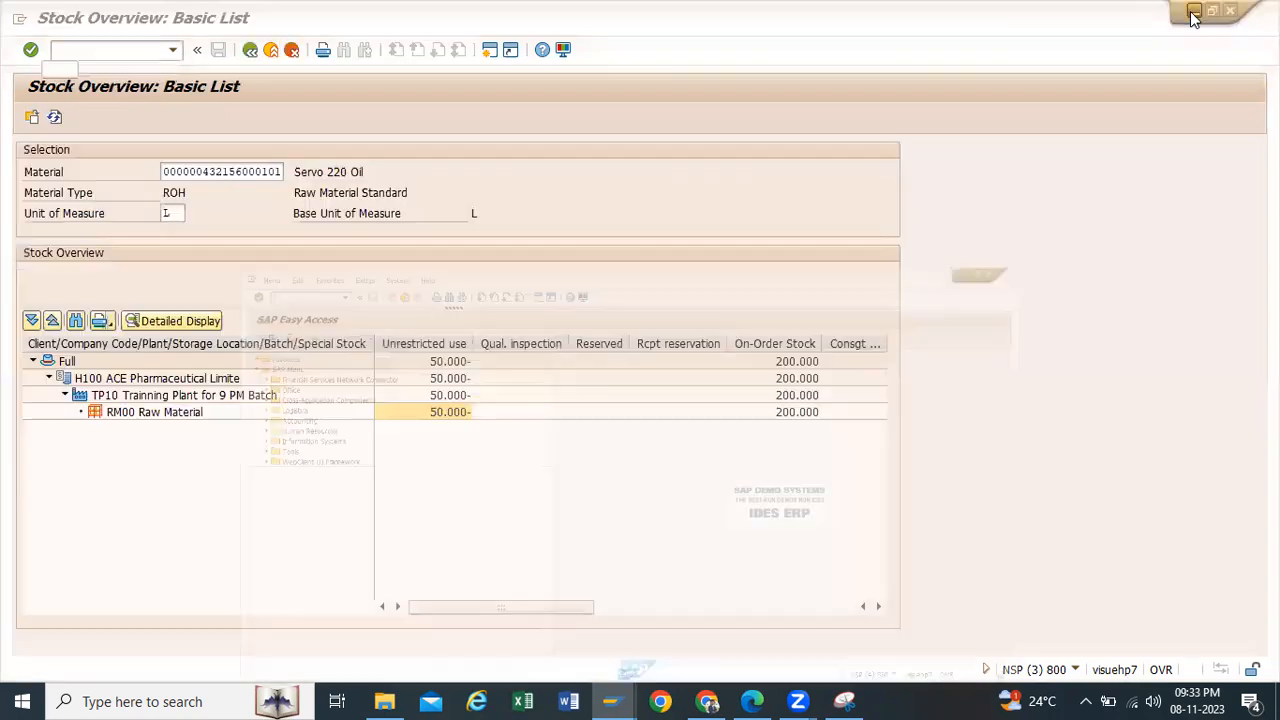